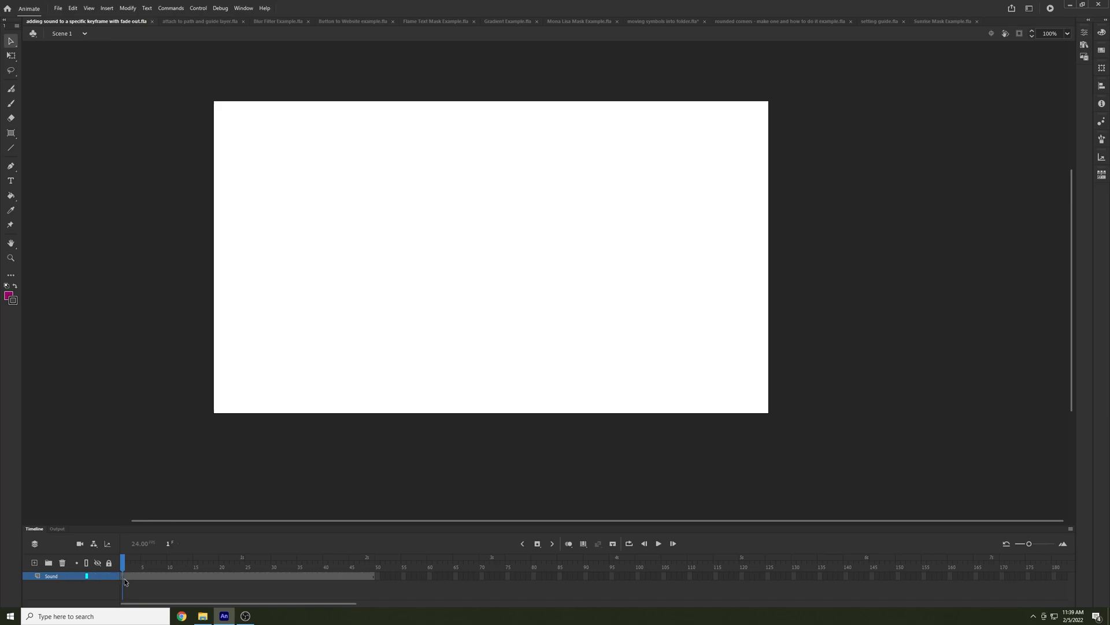
Insert a keyframe at frame 50 on the Sound layer
left_click(134, 562)
left_click_drag(133, 561, 138, 561)
left_click(378, 576)
left_click(374, 565)
left_click(378, 576)
key("F6")
mouse_move(385, 564)
left_mouse_down()
mouse_move(347, 563)
mouse_move(377, 564)
left_mouse_up()
left_click(378, 577)
Place the ferb.wav sound from the library on the Sound layer's keyframe at frame 50
left_click(1085, 46)
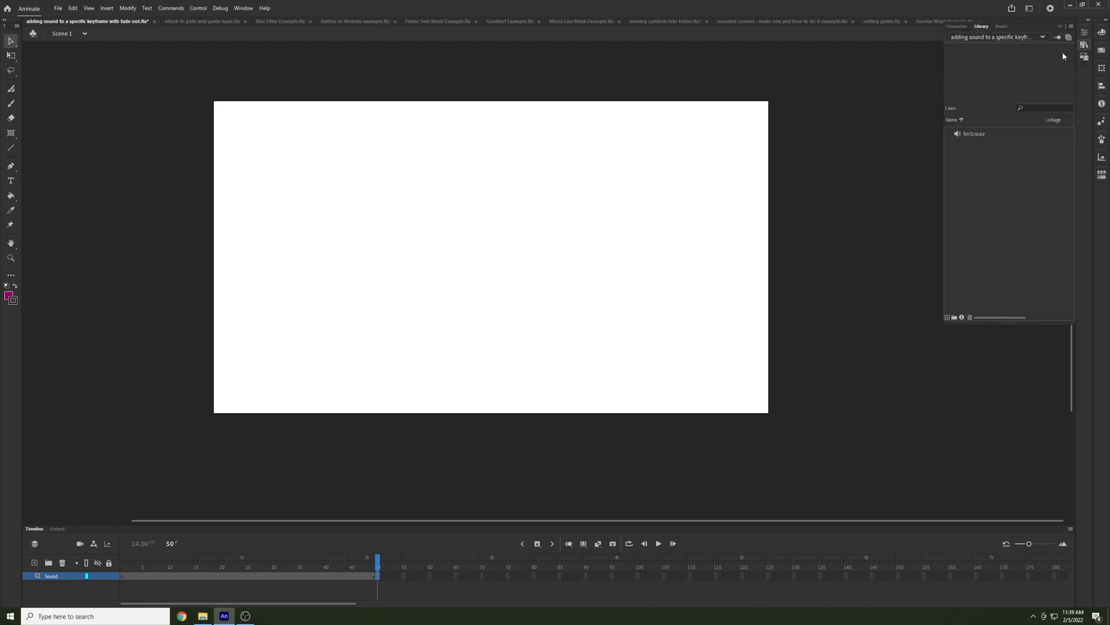
left_click_drag(976, 132, 515, 249)
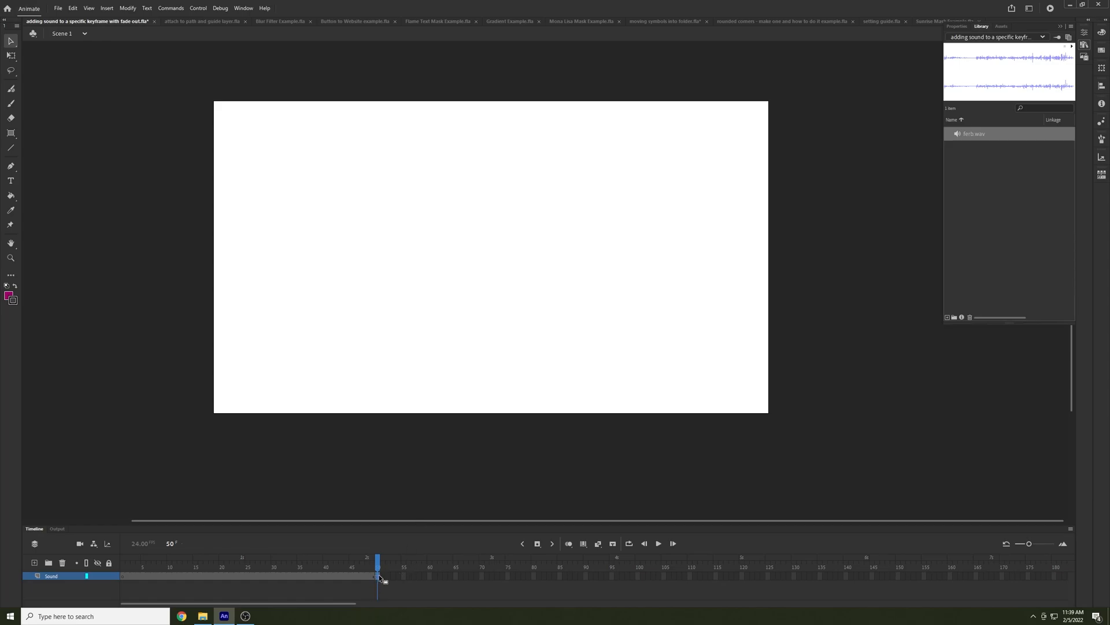
left_click_drag(379, 577, 379, 577)
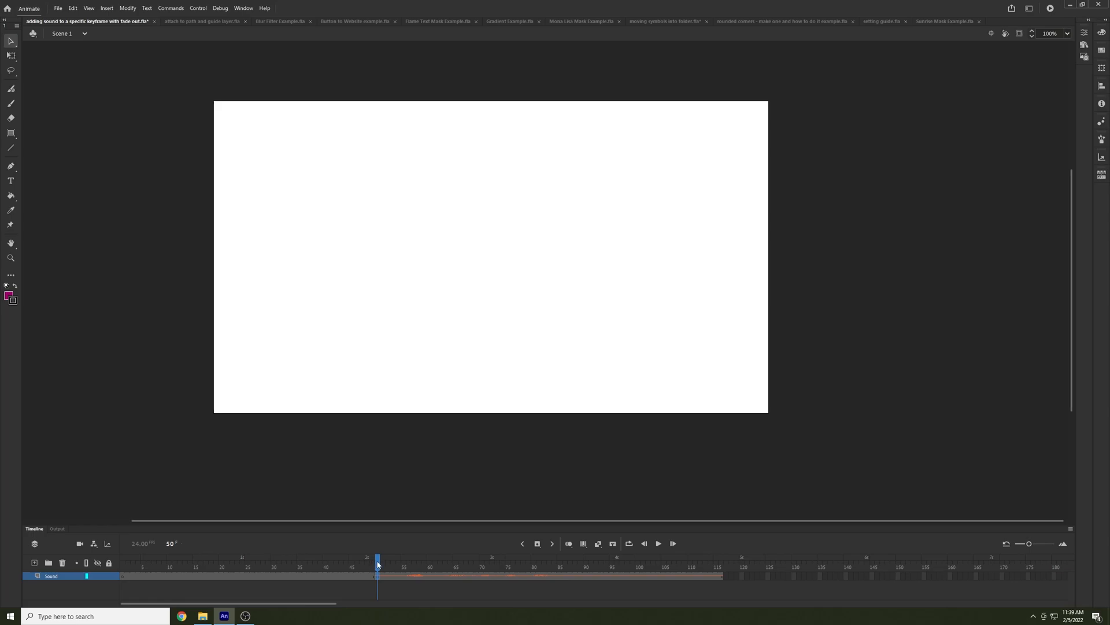
Insert another keyframe on the Sound layer at about frame 28 and reselect the keyframe at frame 50
left_click_drag(378, 564, 262, 560)
left_click(264, 577)
left_click(378, 577)
Examine the sound Effect and Sync options in the frame properties of the keyframe holding ferb.wav
left_click(1084, 45)
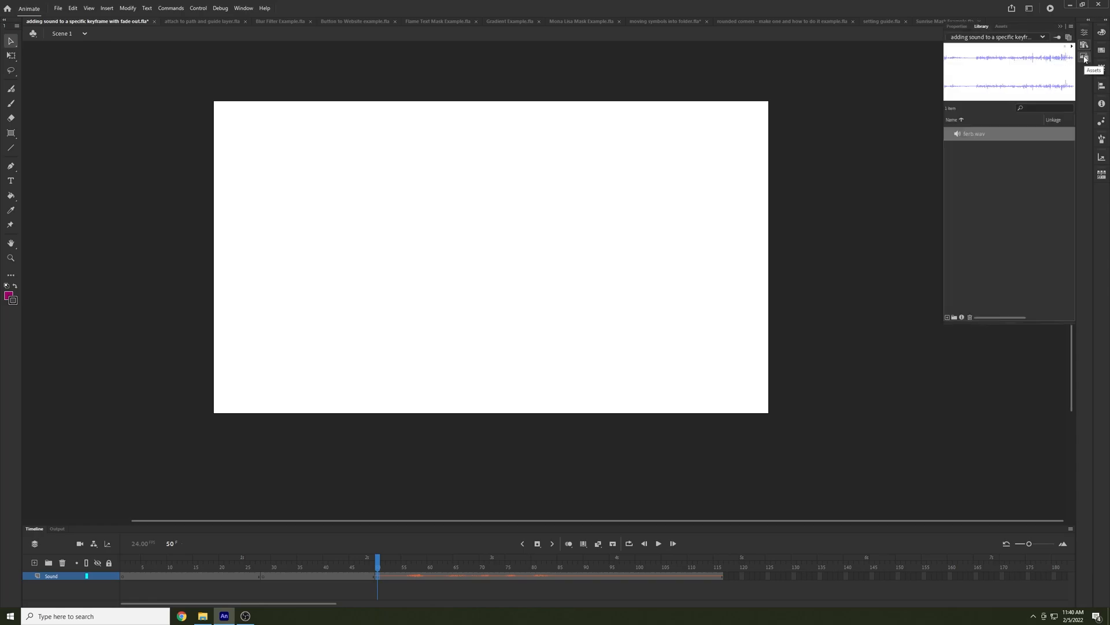
left_click(962, 26)
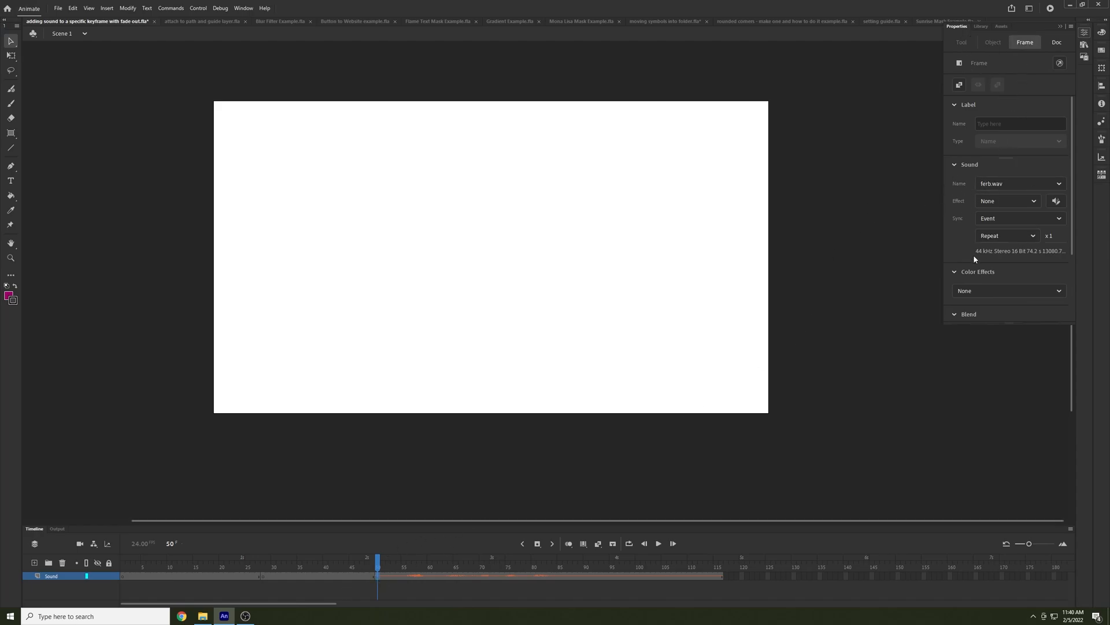
scroll(974, 258, "down", 2)
scroll(967, 258, "up", 2)
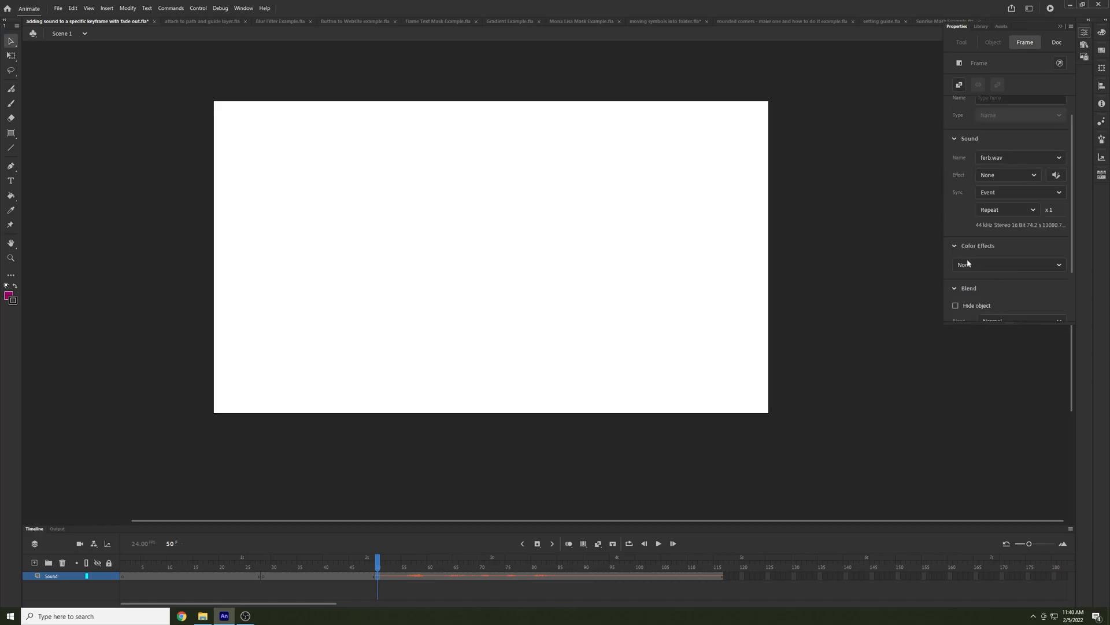
left_click(1035, 175)
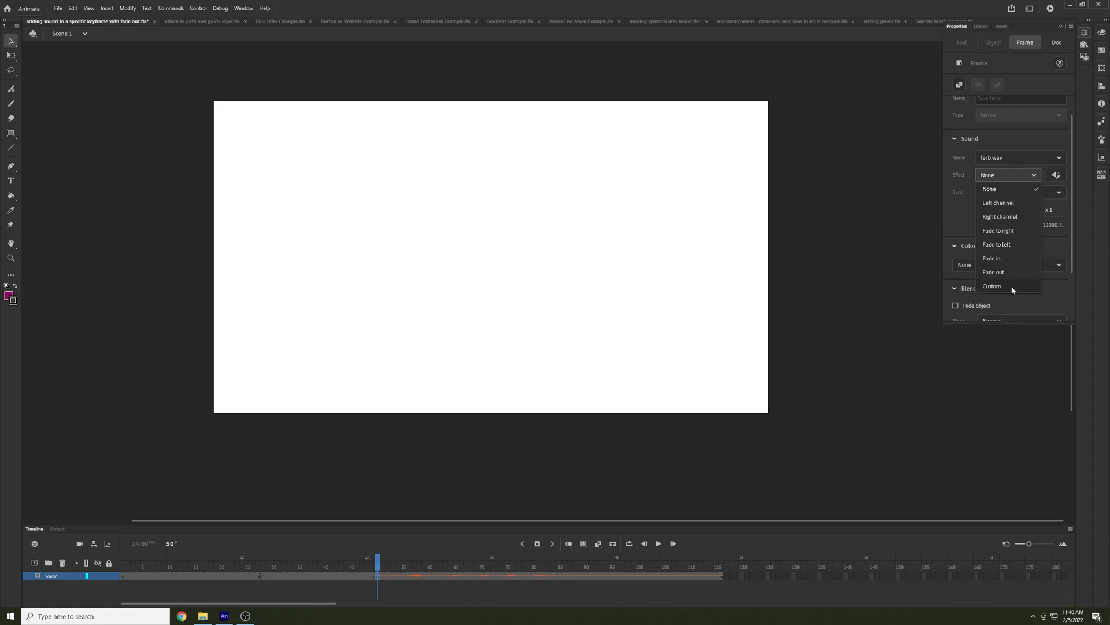
left_click(973, 219)
left_click(1003, 193)
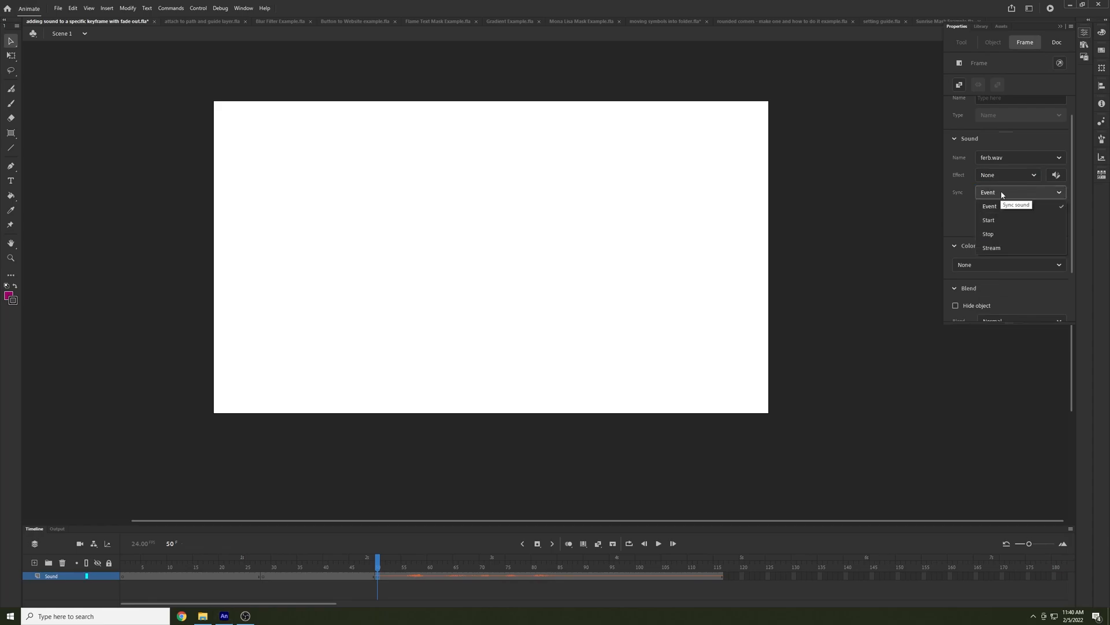
left_click(970, 216)
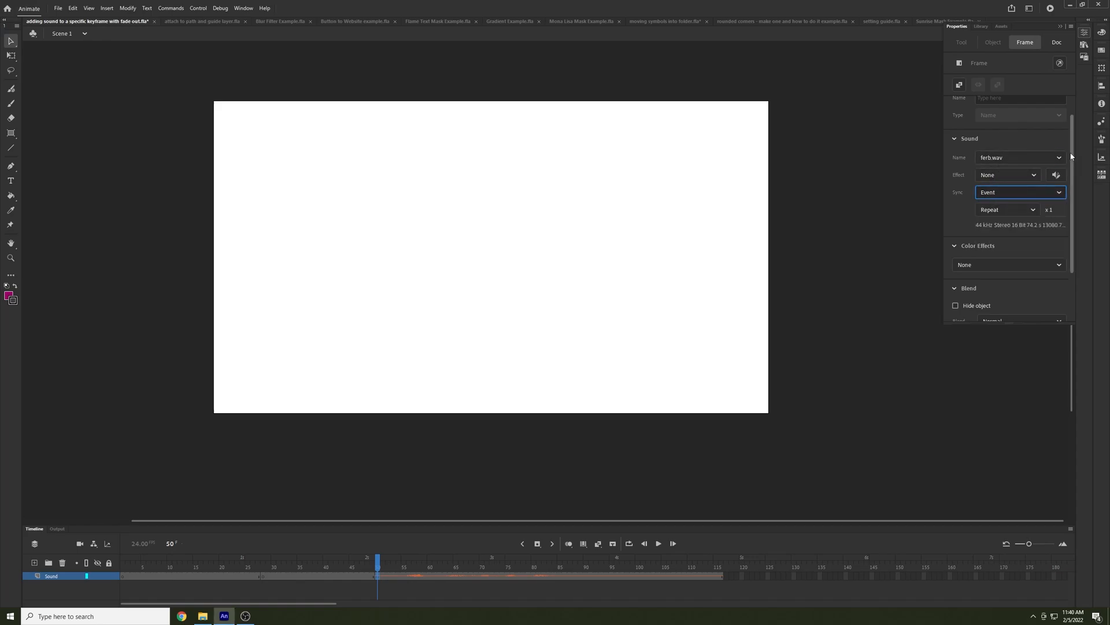
scroll(1019, 135, "up", 1)
left_click(1026, 45)
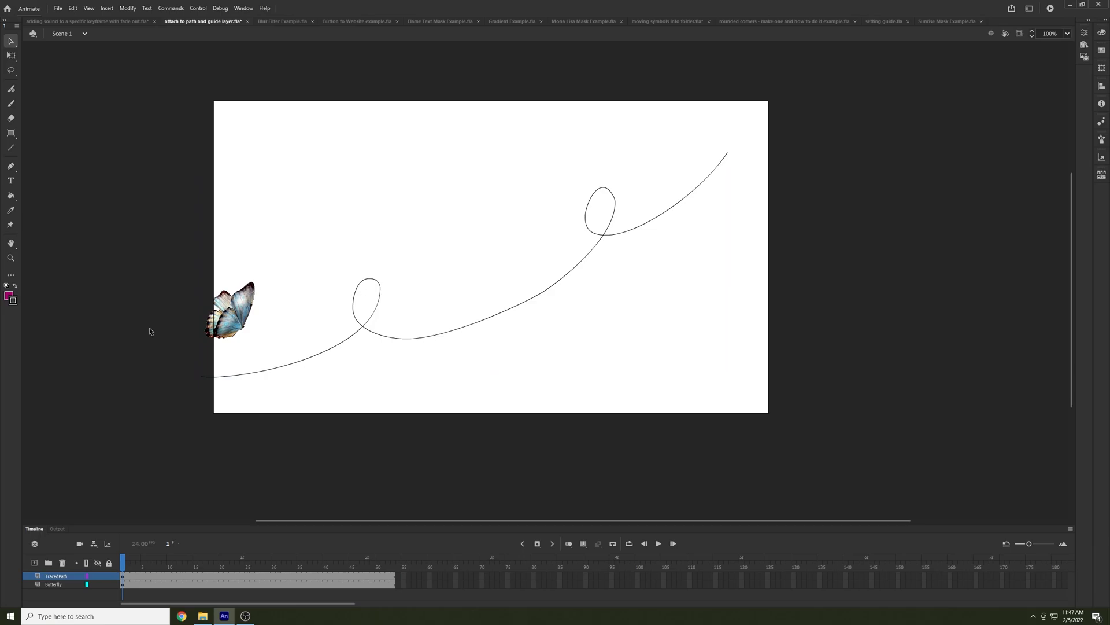
Convert the traced path layer into a guide layer and attach the Butterfly layer beneath it
right_click(52, 577)
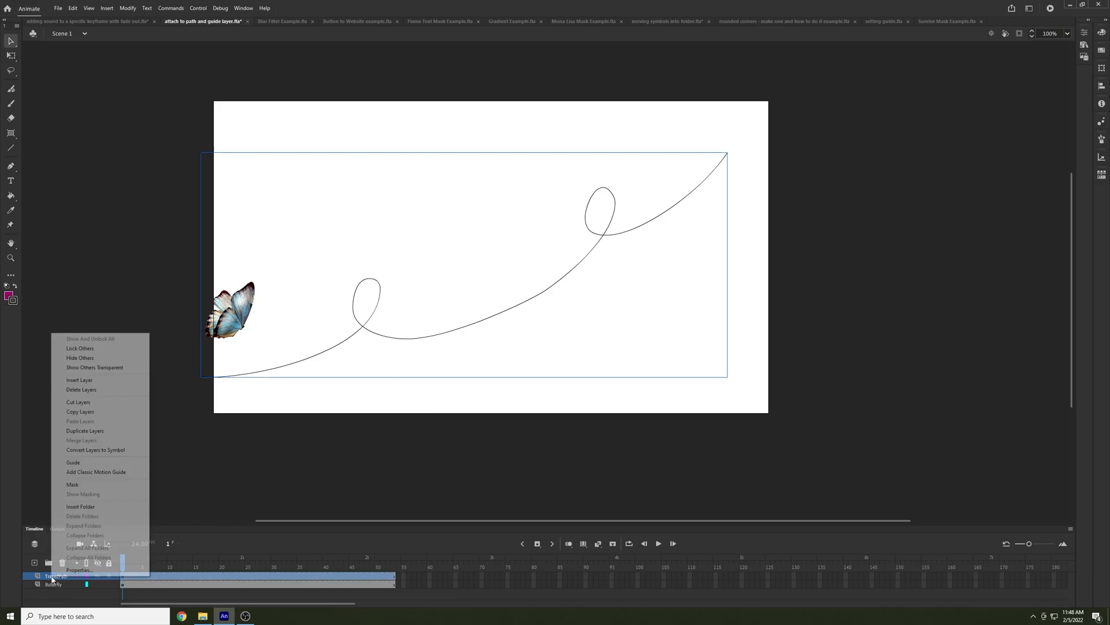
left_click(93, 464)
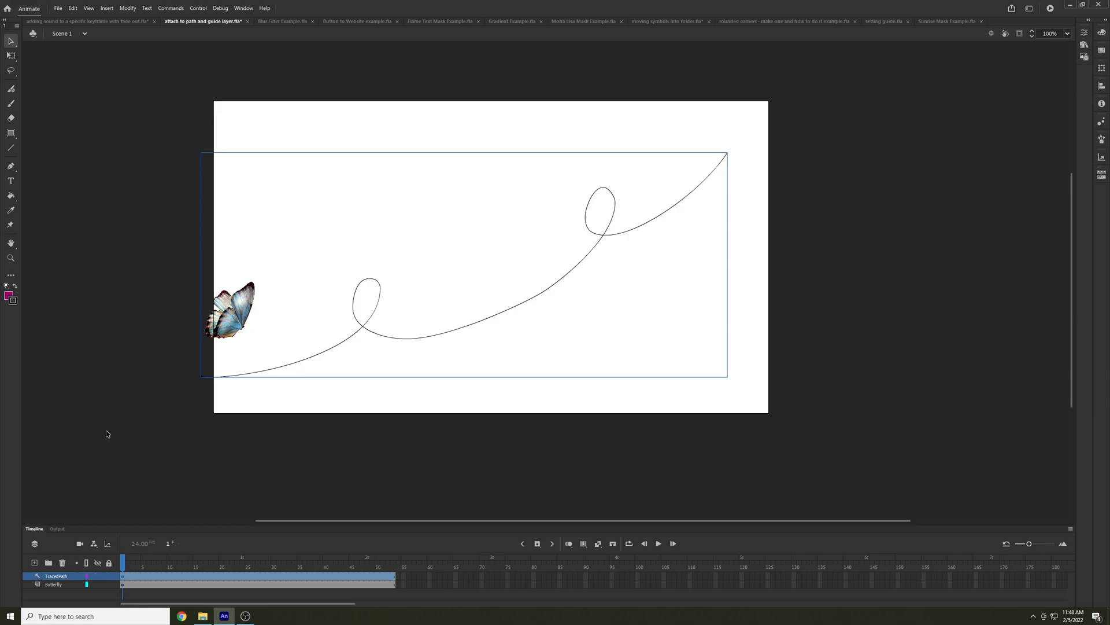
left_click(53, 585)
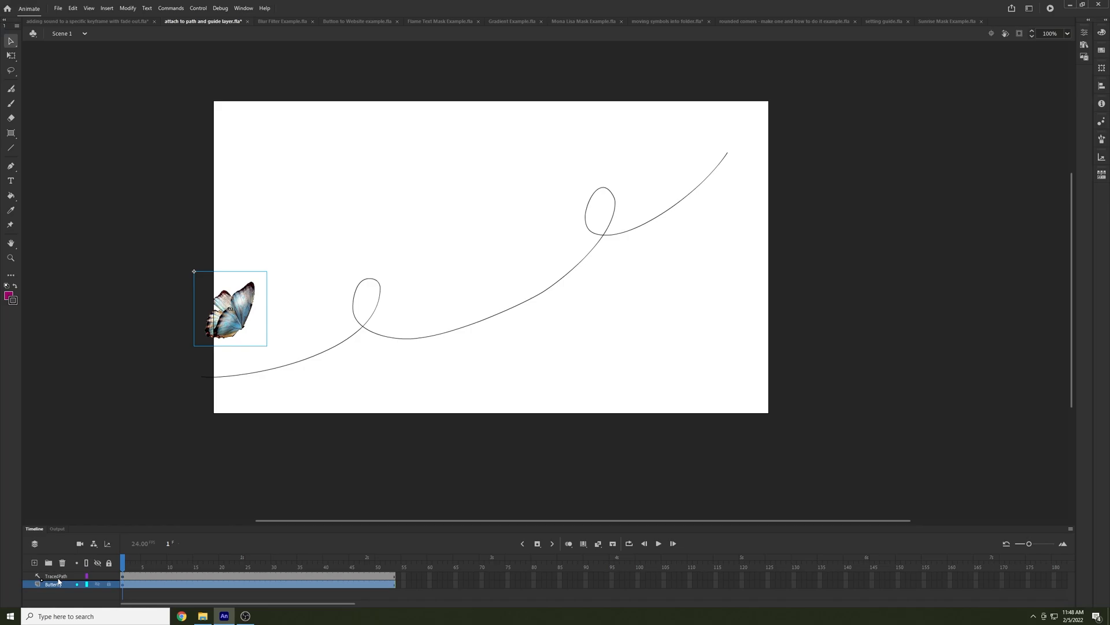
left_click_drag(58, 581, 57, 577)
Rename the guide layer as Guidepath
double_click(57, 576)
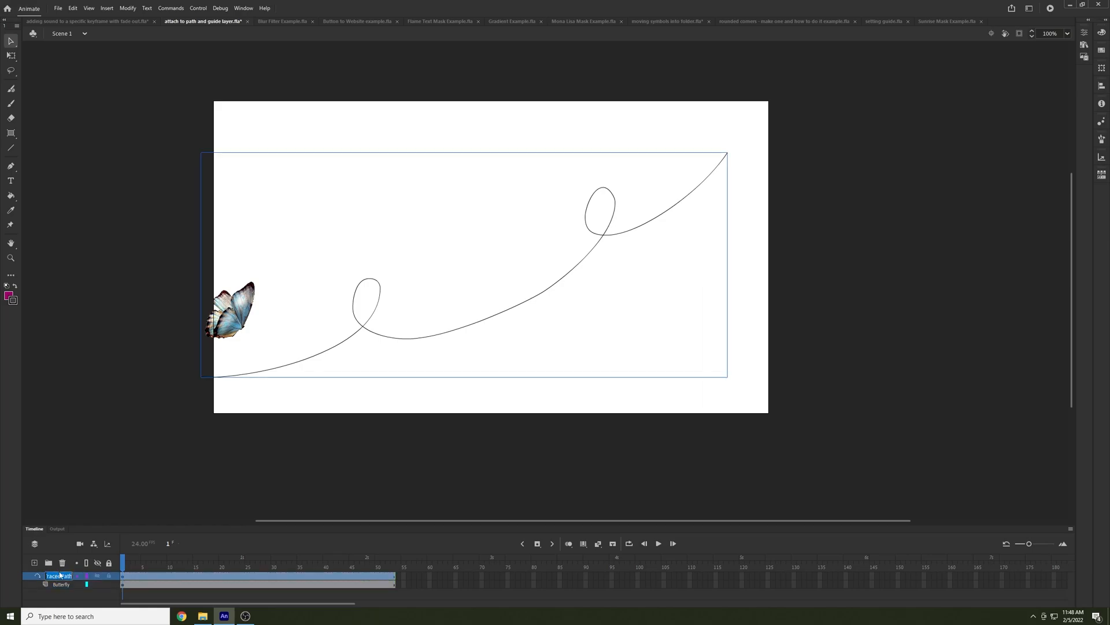
type("Guidepath")
left_click(153, 404)
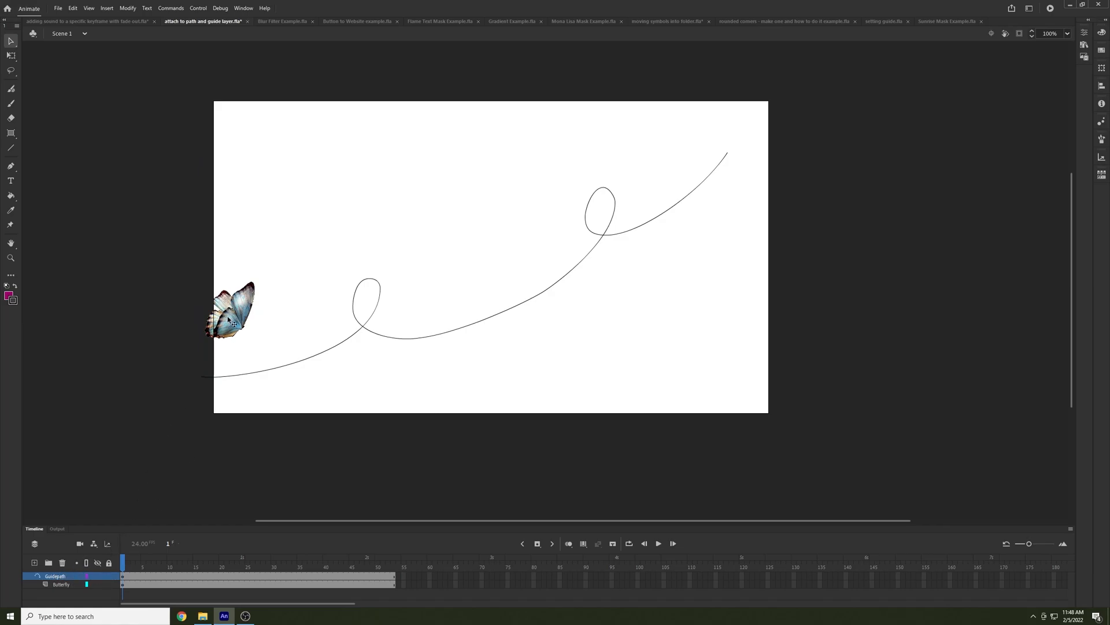
Position the butterfly at the path's lower start in frame 1 and at the path's upper end in a keyframe at frame 53
left_click_drag(239, 308, 213, 381)
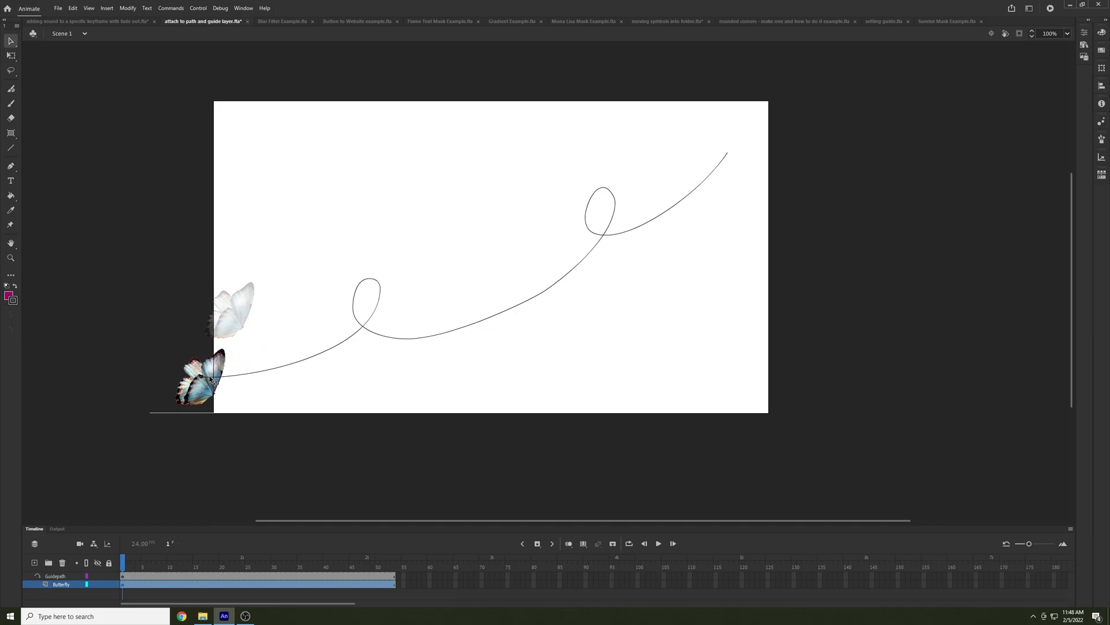
left_click_drag(213, 380, 213, 381)
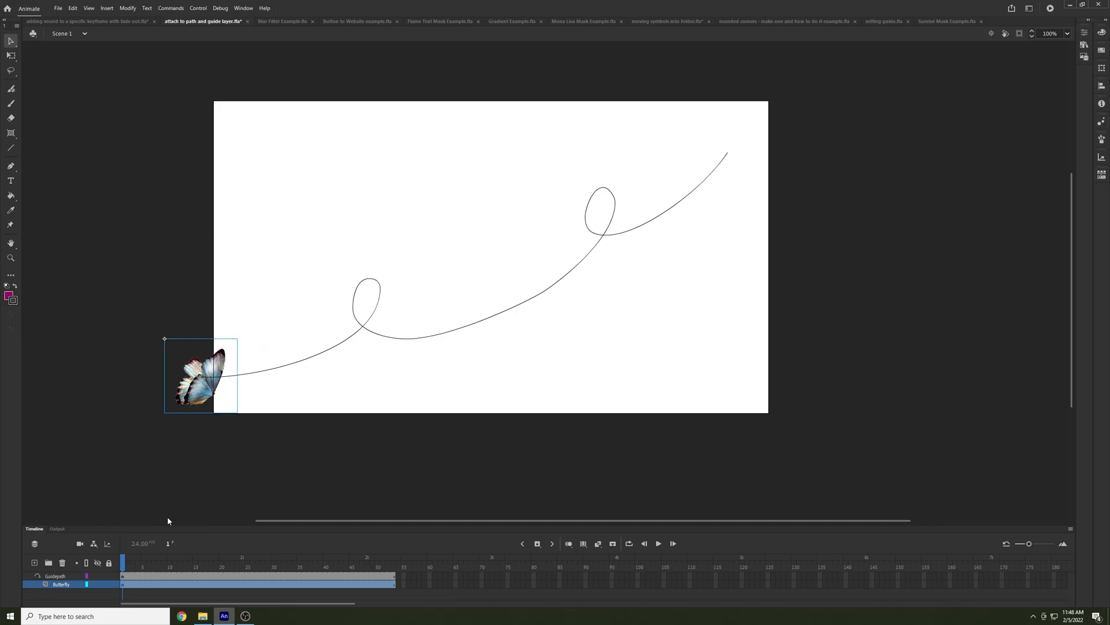
left_click_drag(124, 577, 393, 577)
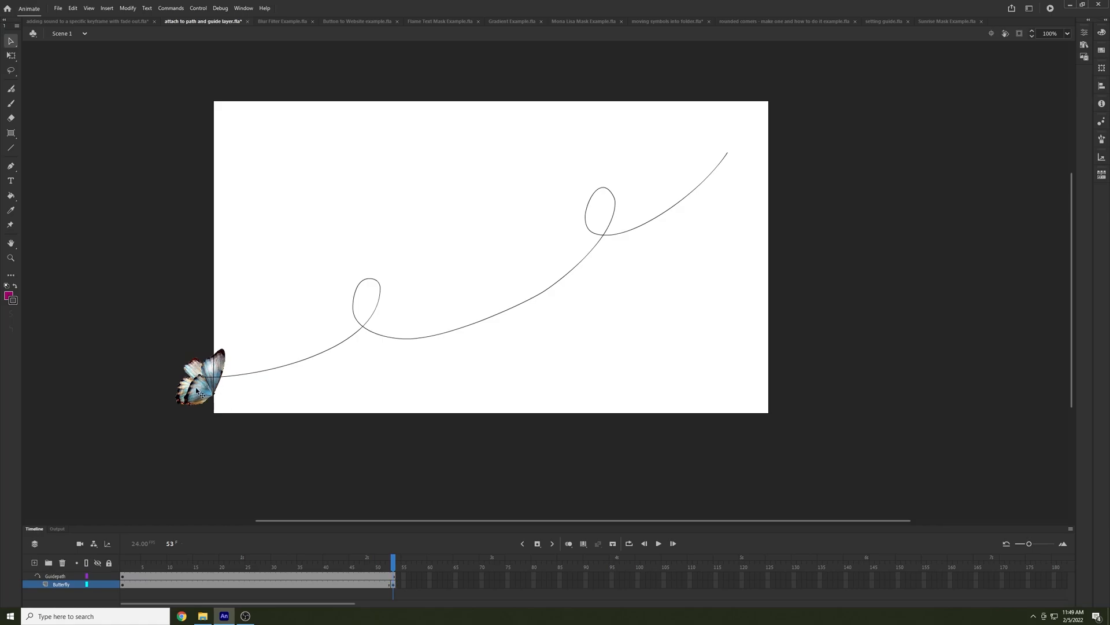
left_click_drag(215, 378, 724, 167)
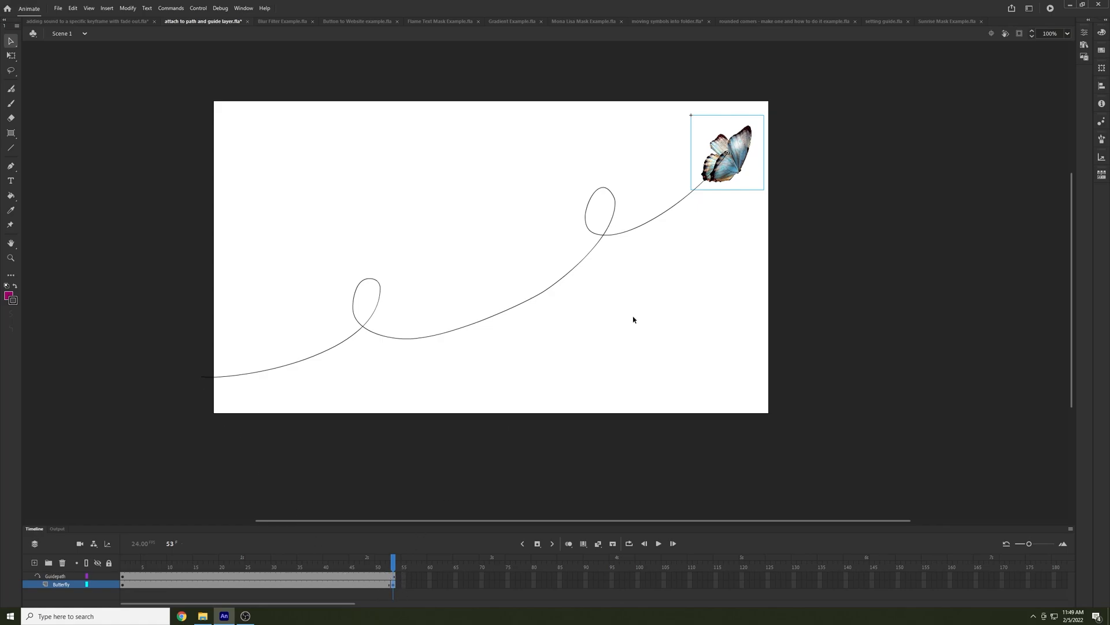
Create a classic tween between the Butterfly layer's keyframes and scrub back through the animation to frame 1
left_click(316, 584)
right_click(316, 585)
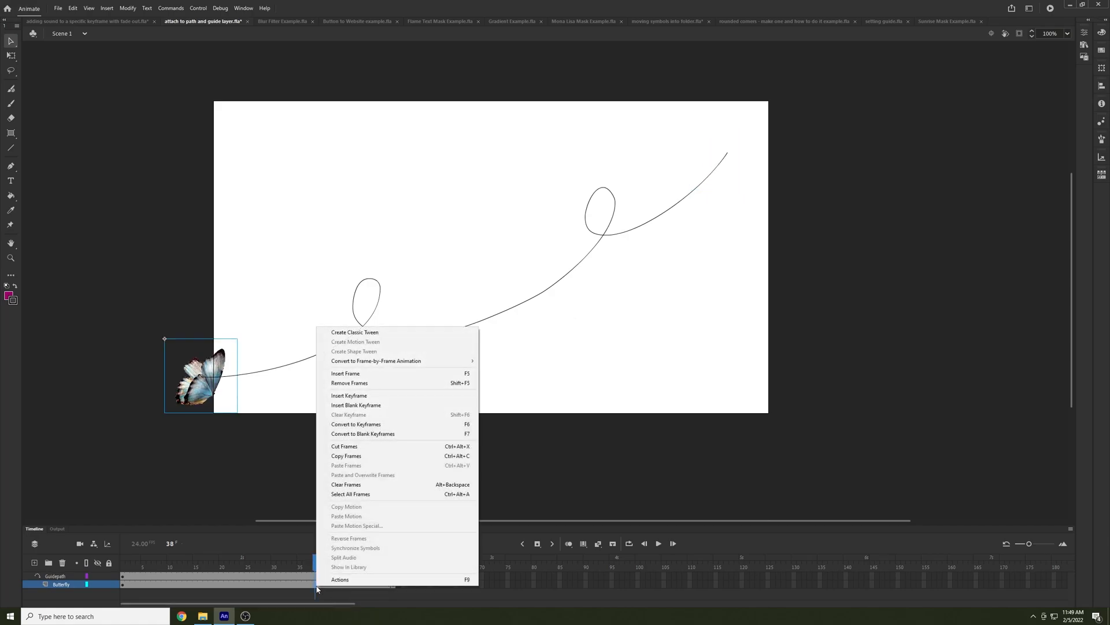
left_click(360, 335)
left_click_drag(314, 564, 116, 567)
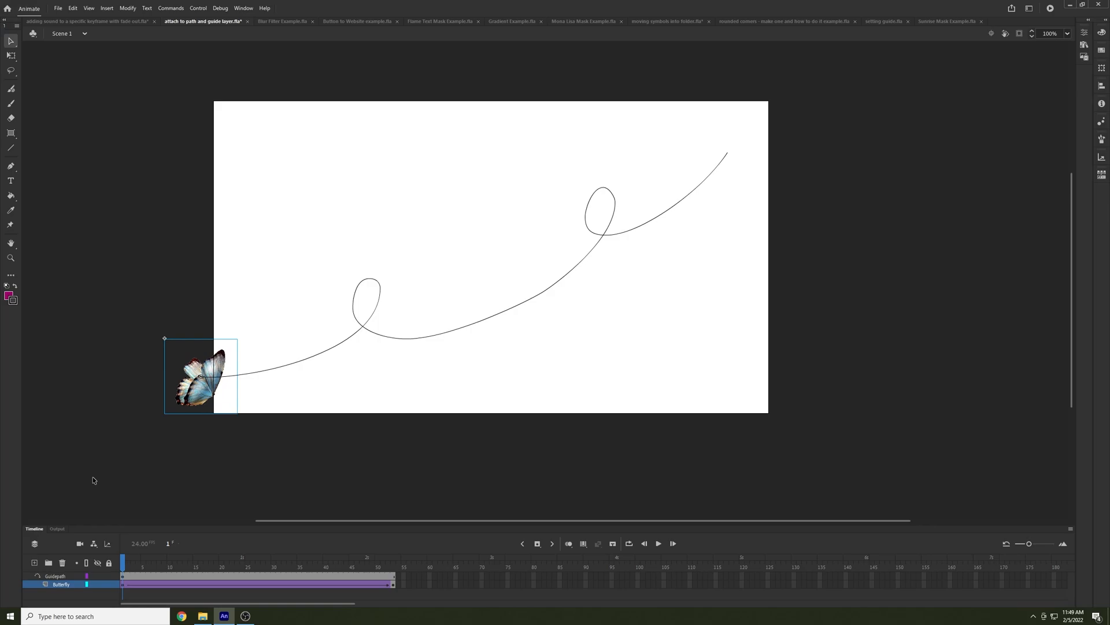
Add a new layer above Guidepath and turn it into a guide layer
left_click(35, 563)
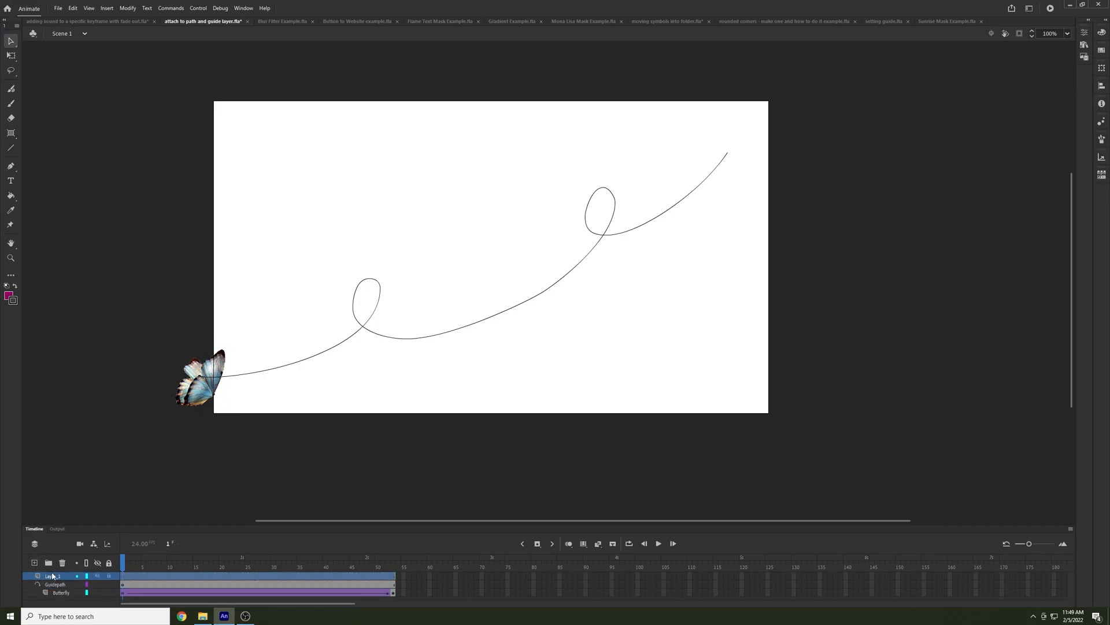
right_click(52, 575)
left_click(71, 461)
Switch to the Blur Filter Example.fla document and add a Blur filter to the frame containing the red circle
left_click(283, 21)
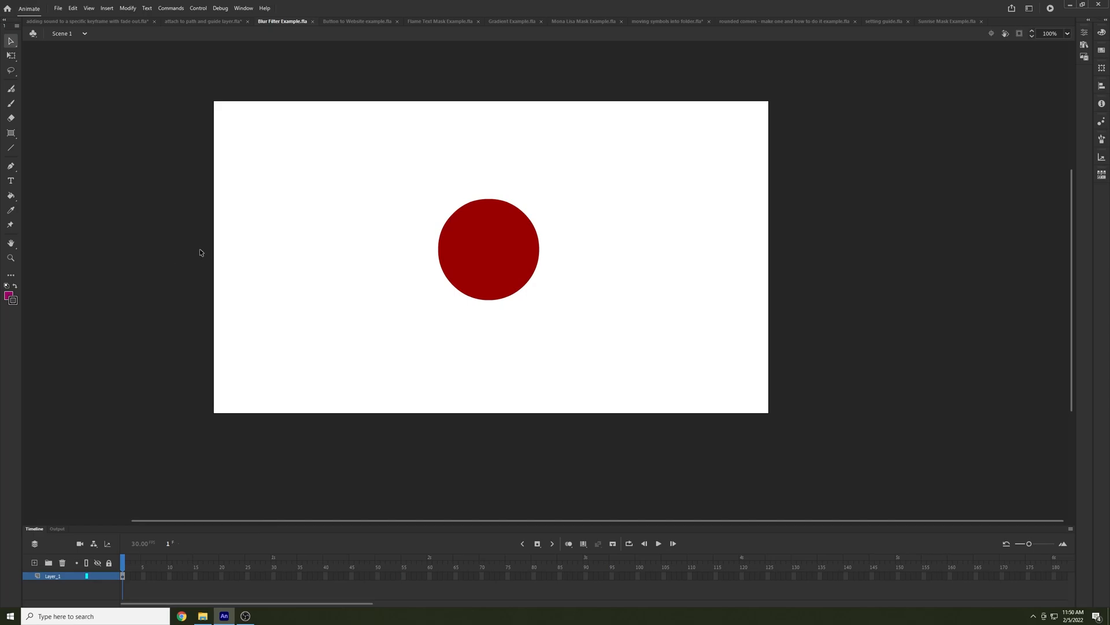
left_click(490, 246)
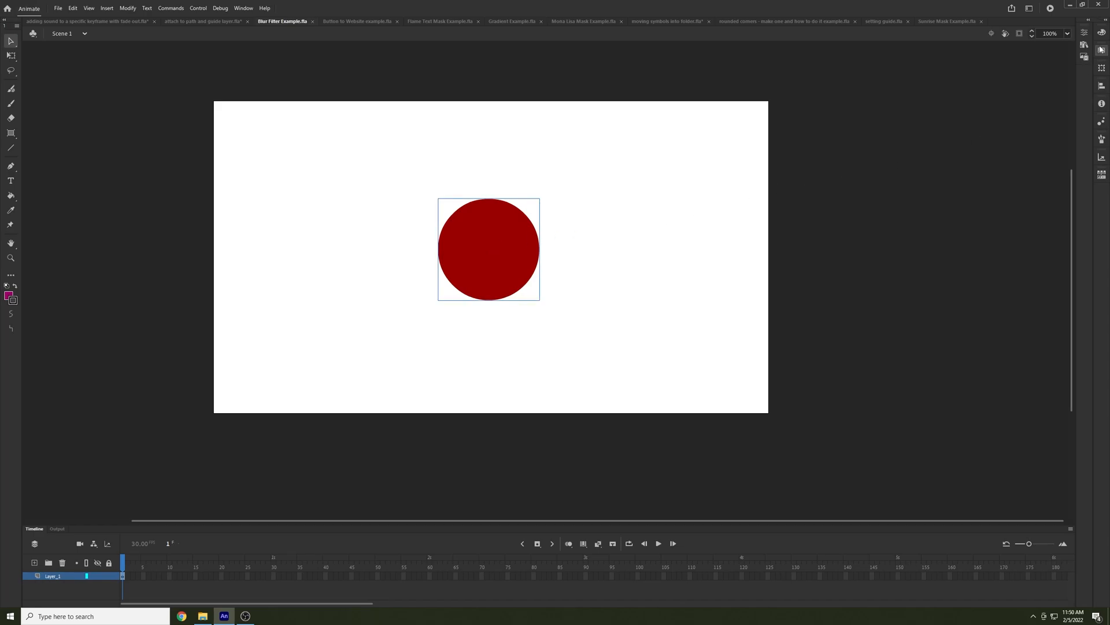
left_click(1084, 35)
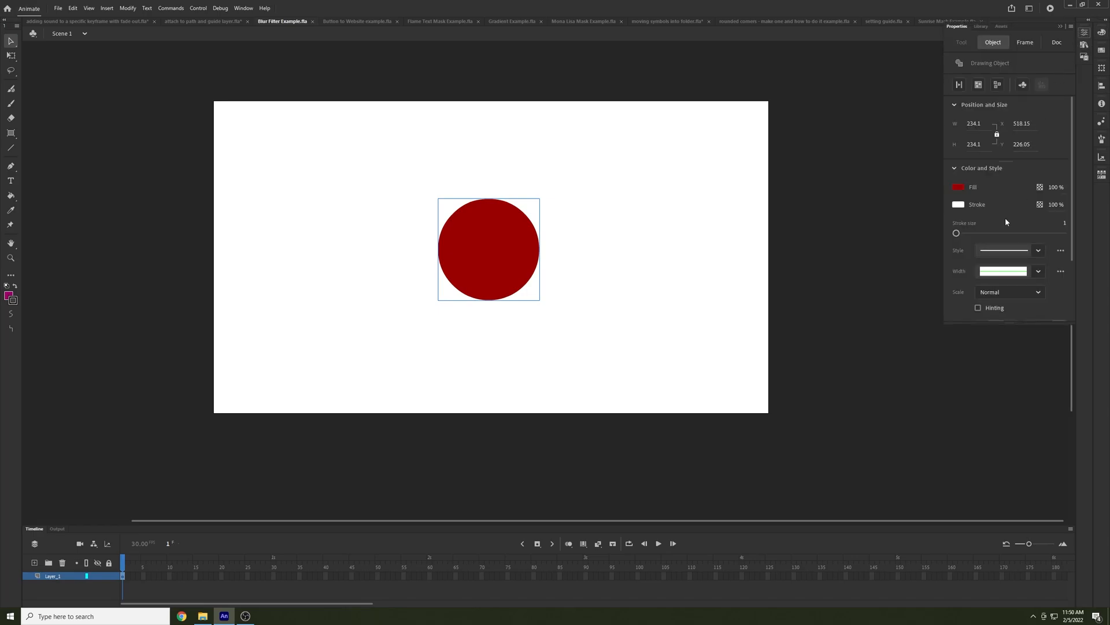
scroll(1007, 222, "down", 3)
scroll(1005, 224, "up", 3)
scroll(1005, 220, "down", 3)
scroll(1005, 218, "up", 3)
left_click(1026, 43)
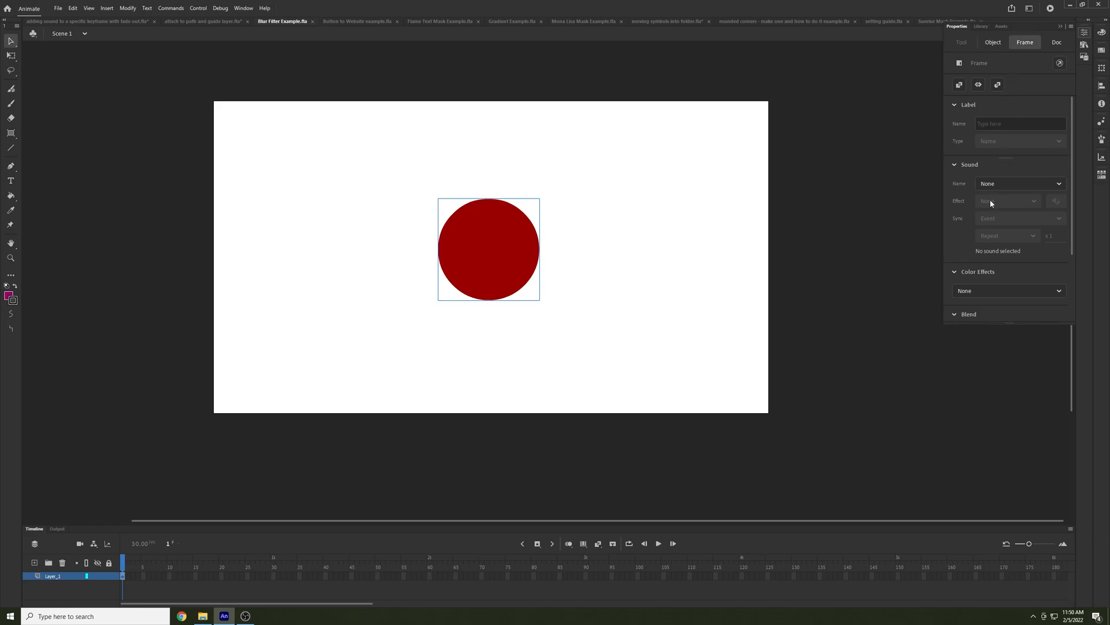
scroll(991, 200, "down", 3)
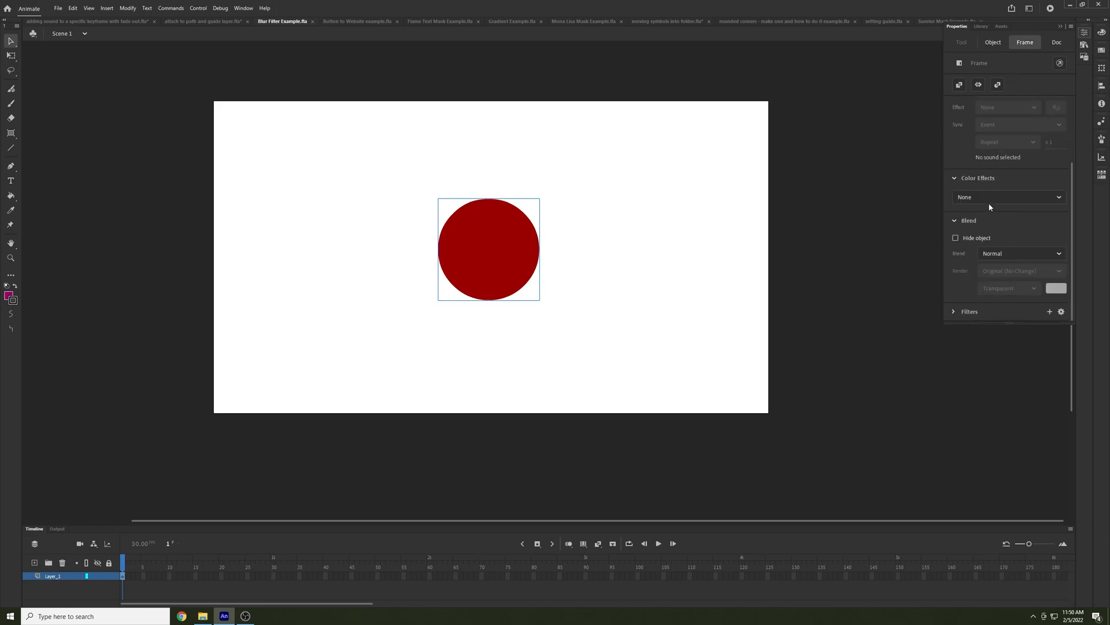
left_click(955, 222)
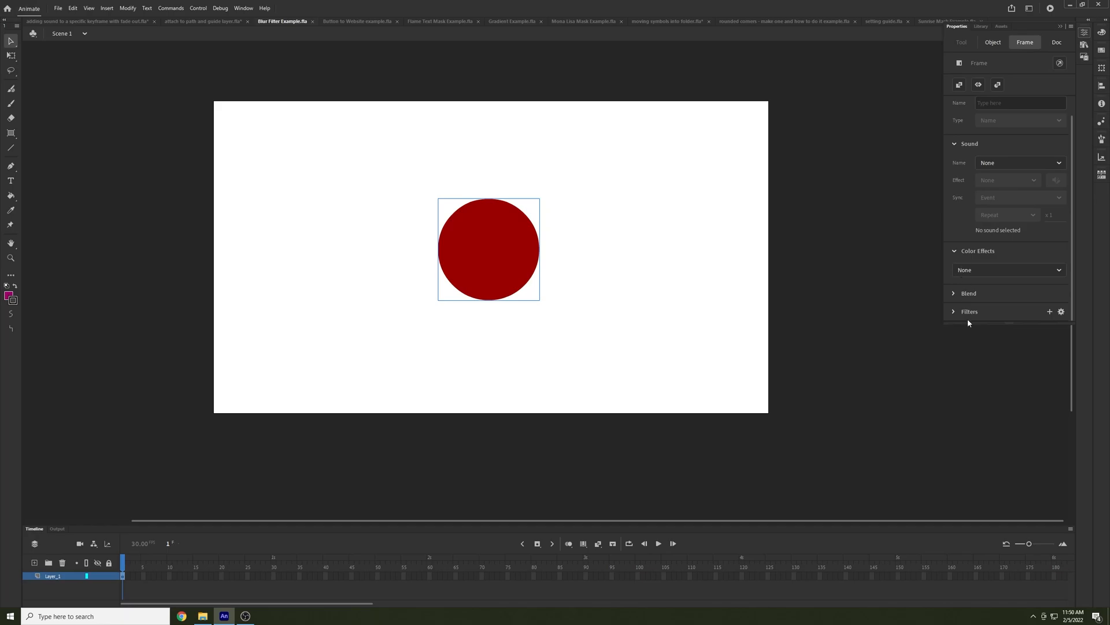
left_click(1050, 313)
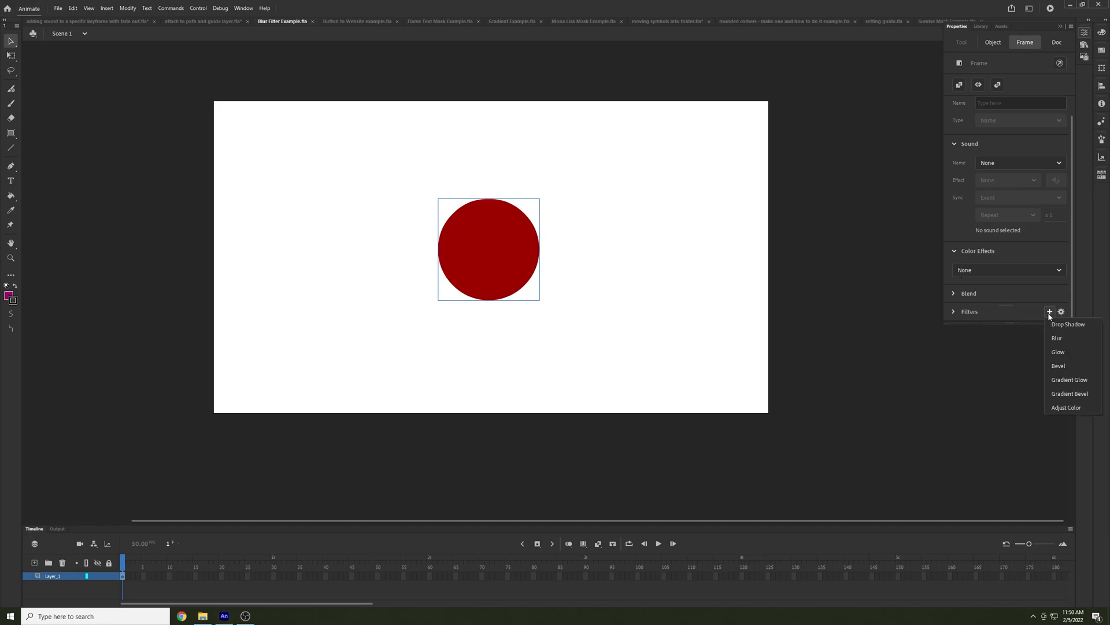
left_click(1068, 340)
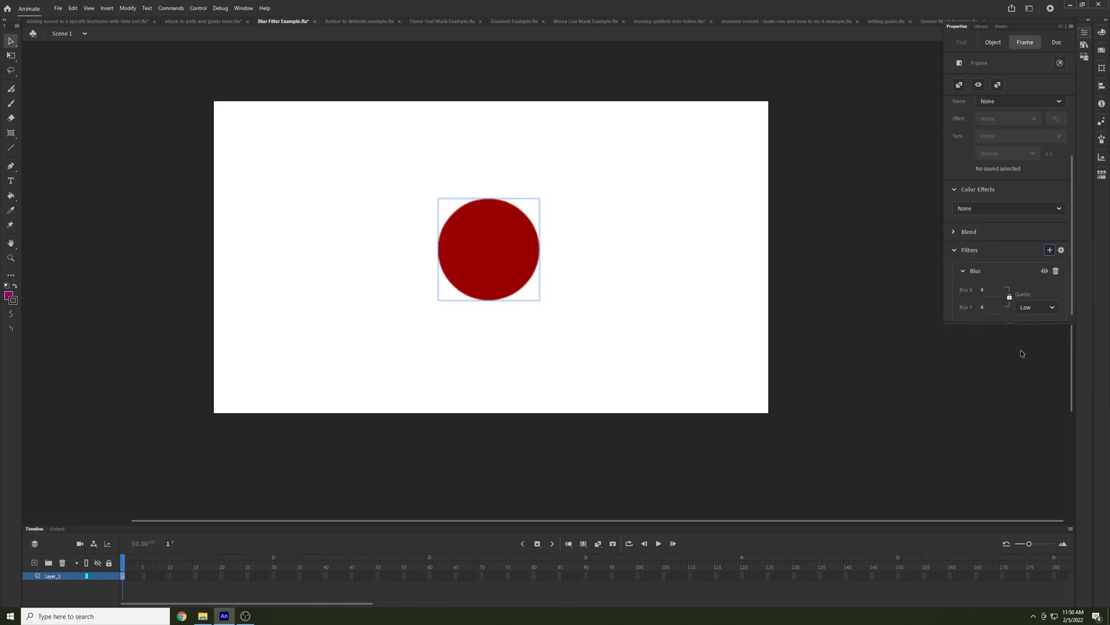
Set the filter's Blur X and Blur Y to 10 and its quality to High
left_click(983, 290)
type("10")
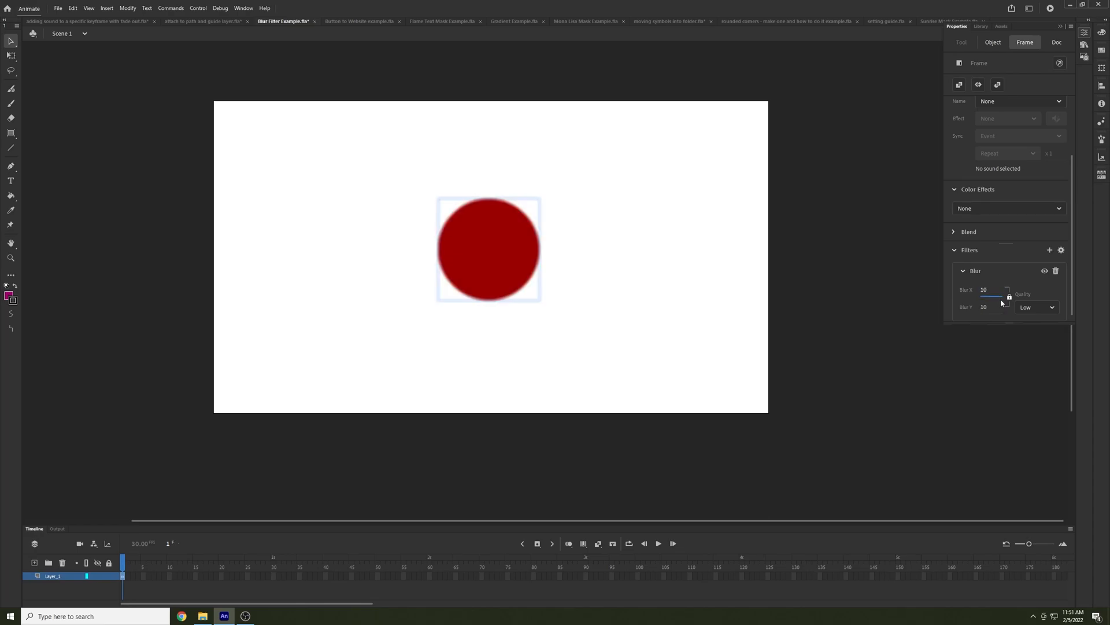
left_click(1033, 309)
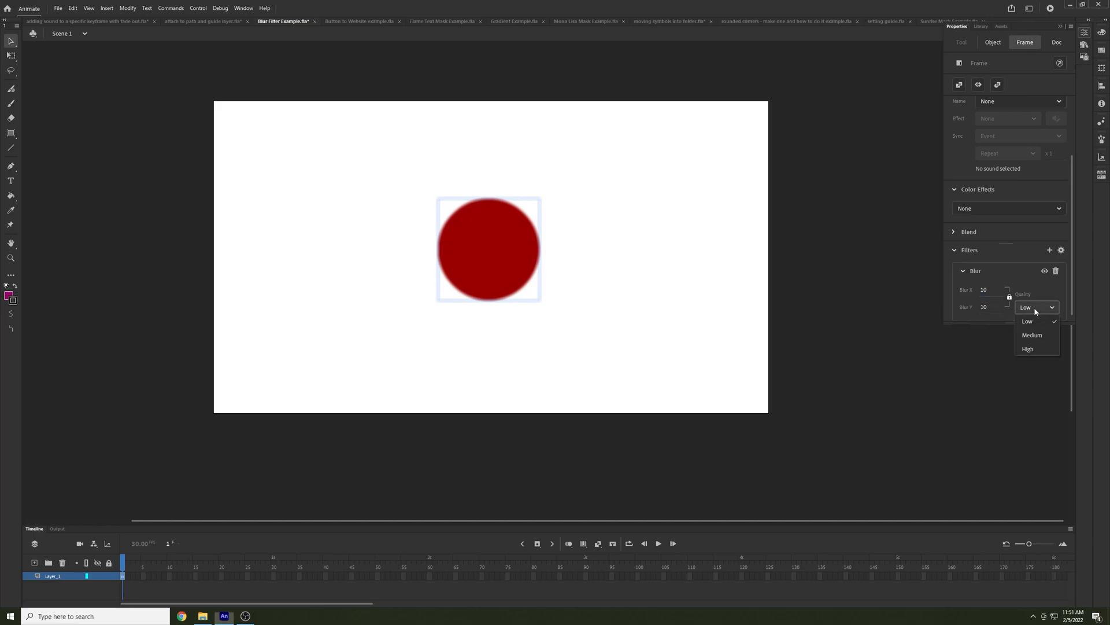
left_click(1028, 349)
left_click(624, 272)
Reselect the blurred red circle and display its frame properties
left_click(508, 243)
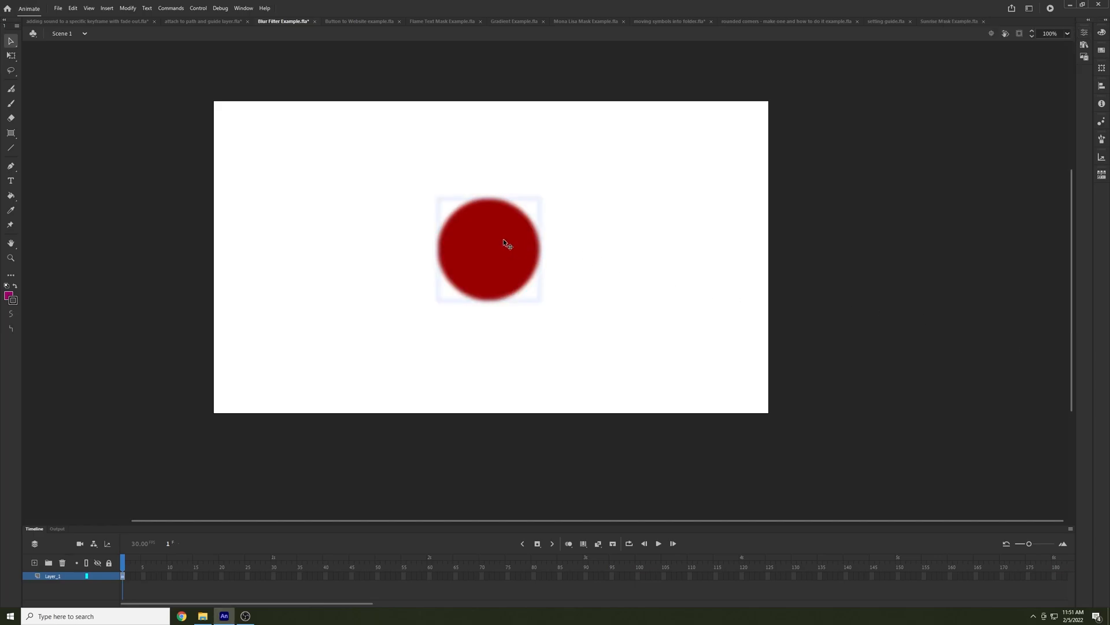
left_click(1084, 33)
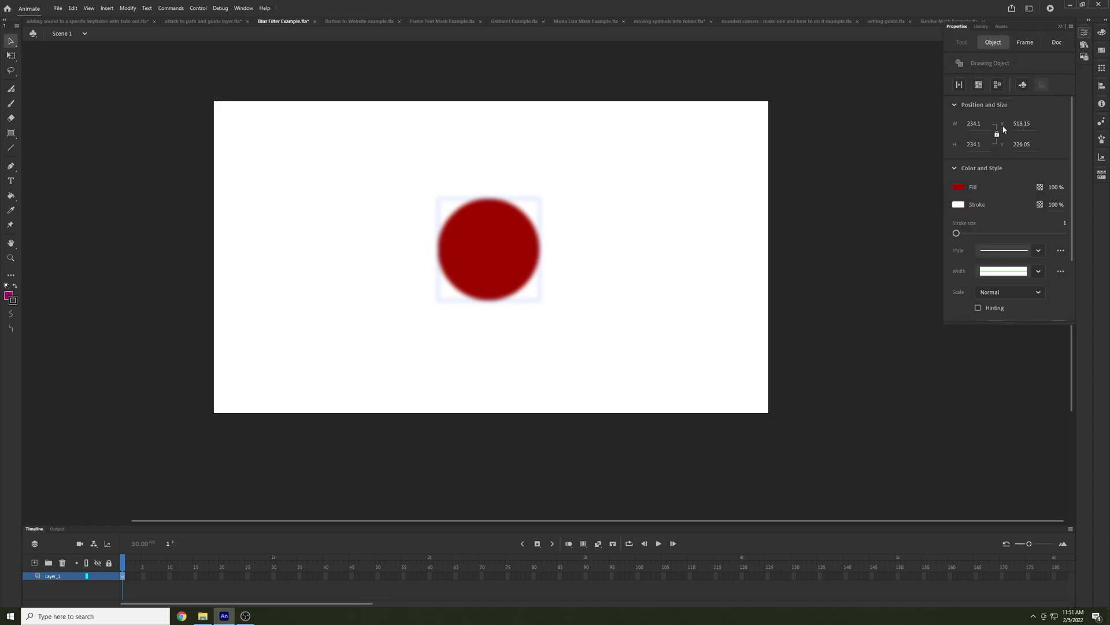
left_click(1030, 44)
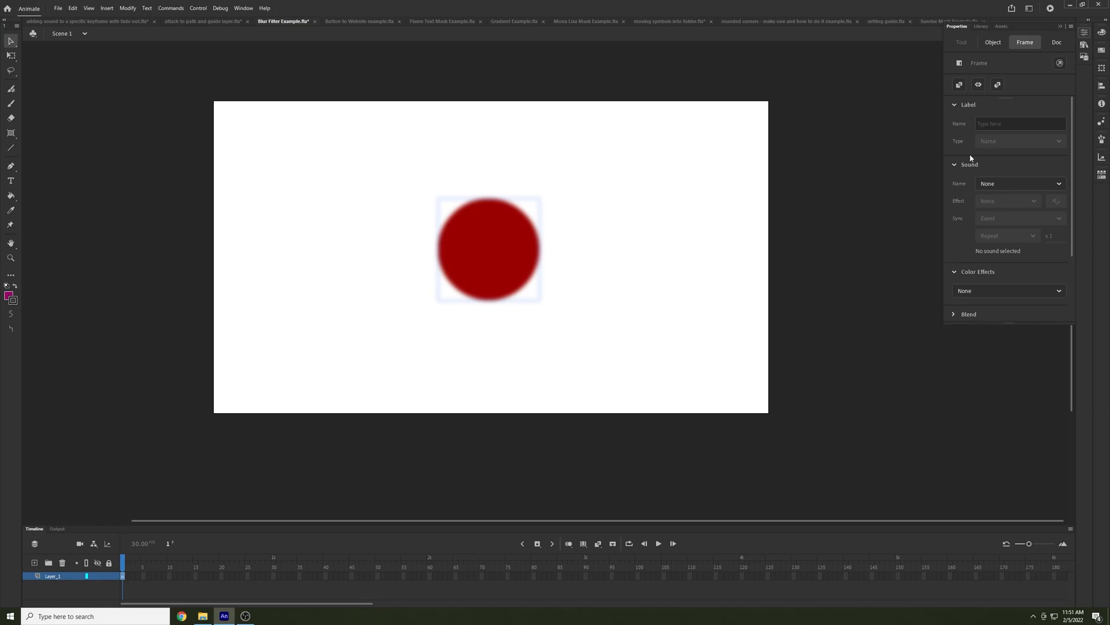
Delete the Blur filter from the red circle's frame and set the frame's blend mode to Hard Light
scroll(990, 140, "down", 3)
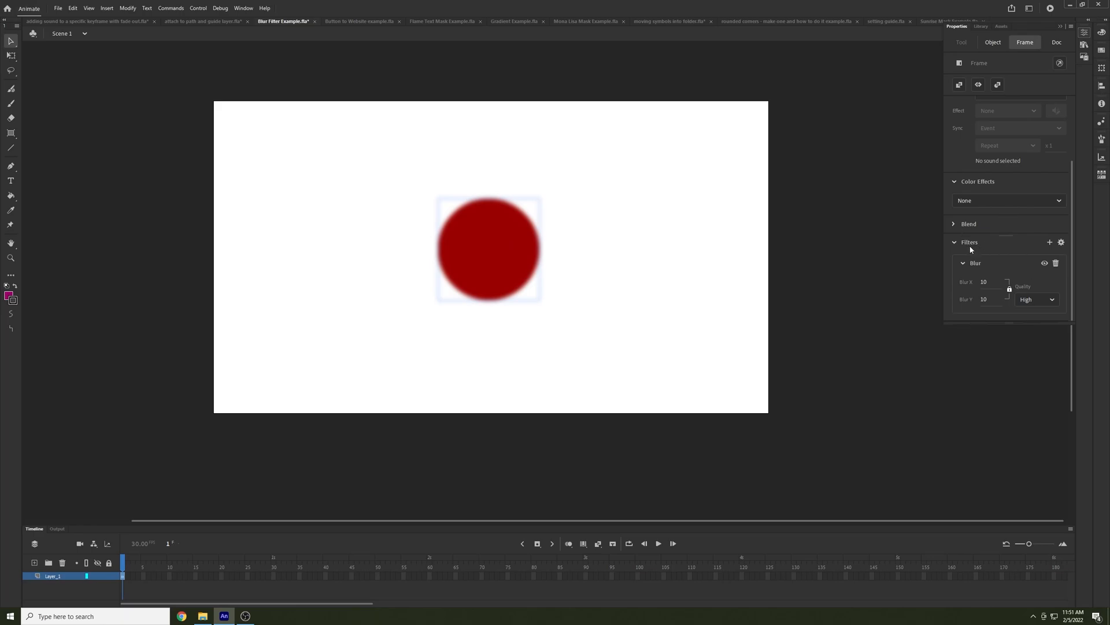
left_click(1056, 263)
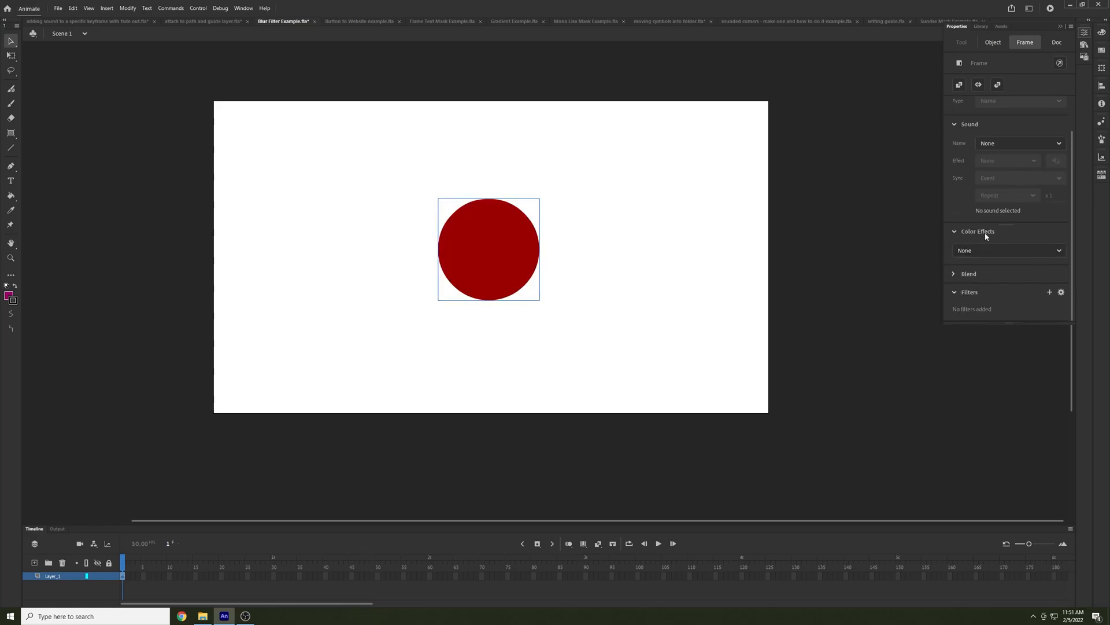
left_click(969, 274)
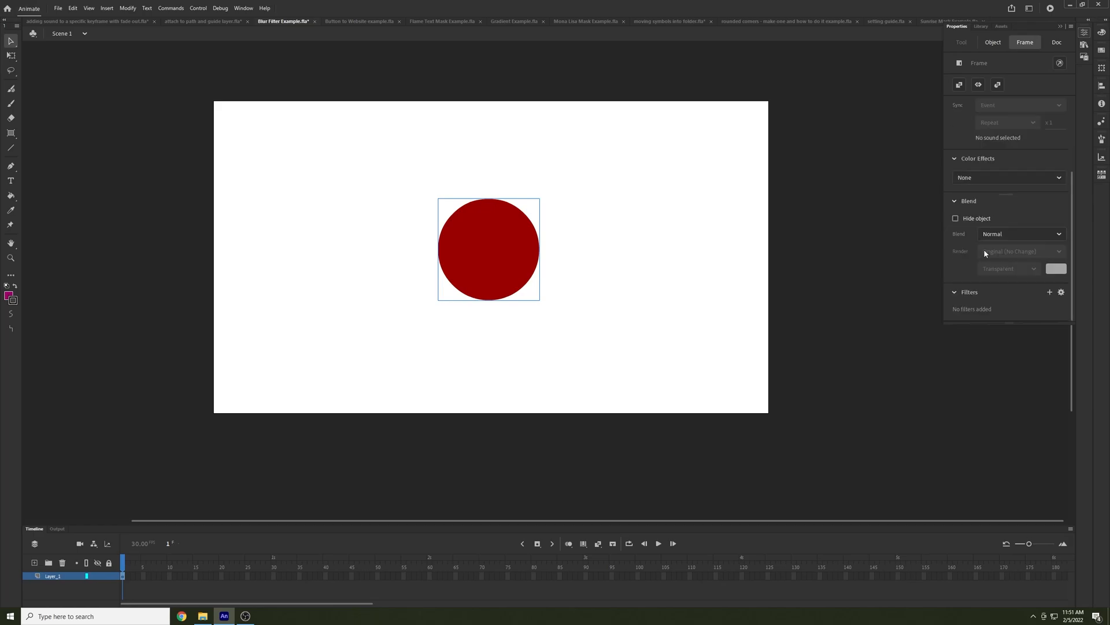
left_click(1008, 235)
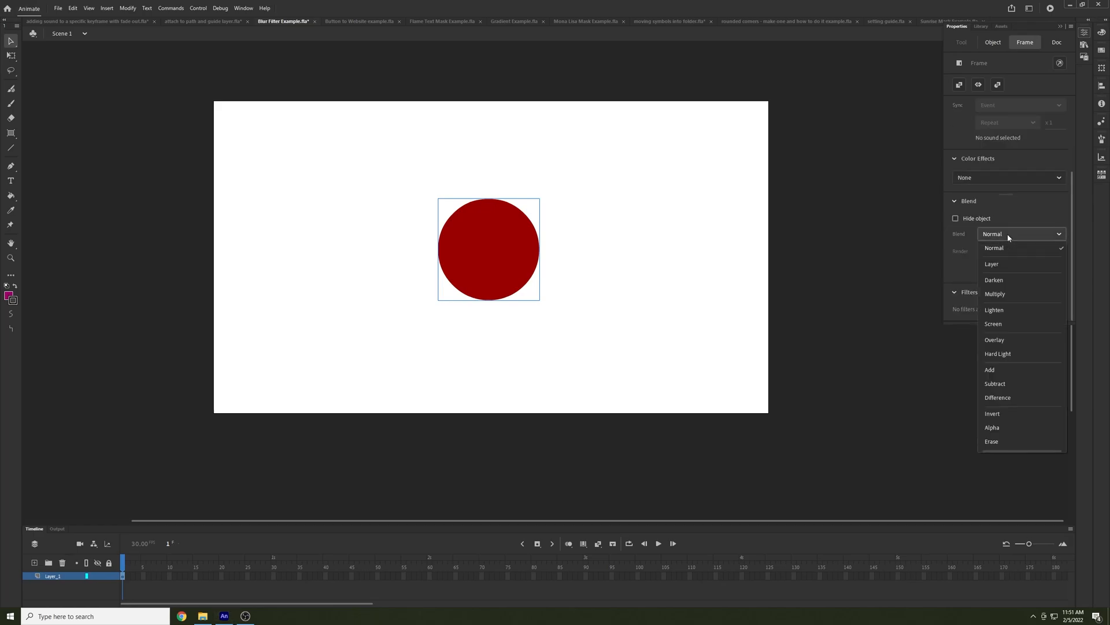
left_click(1002, 355)
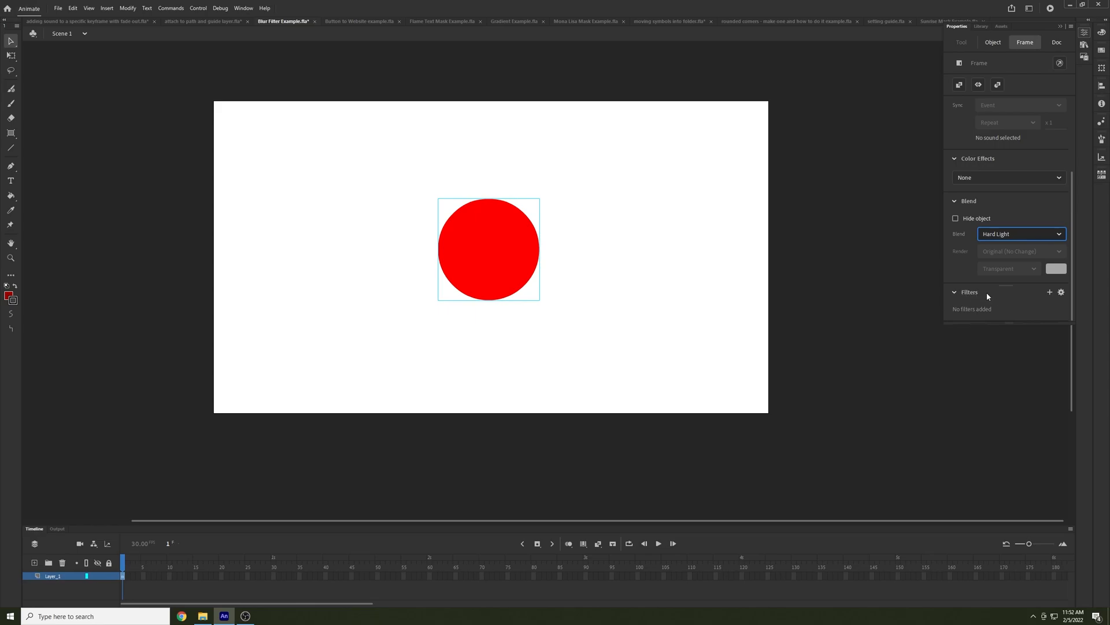
Switch to Button to Website example.fla, select the black rectangle and open Code Snippets for it
left_click(353, 21)
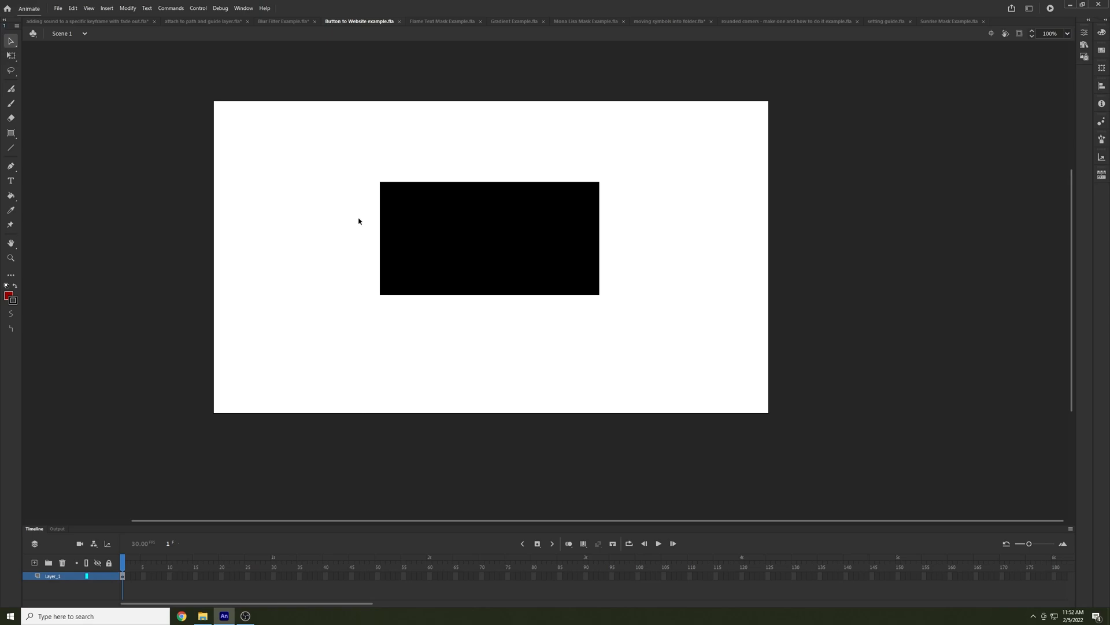
left_click(404, 239)
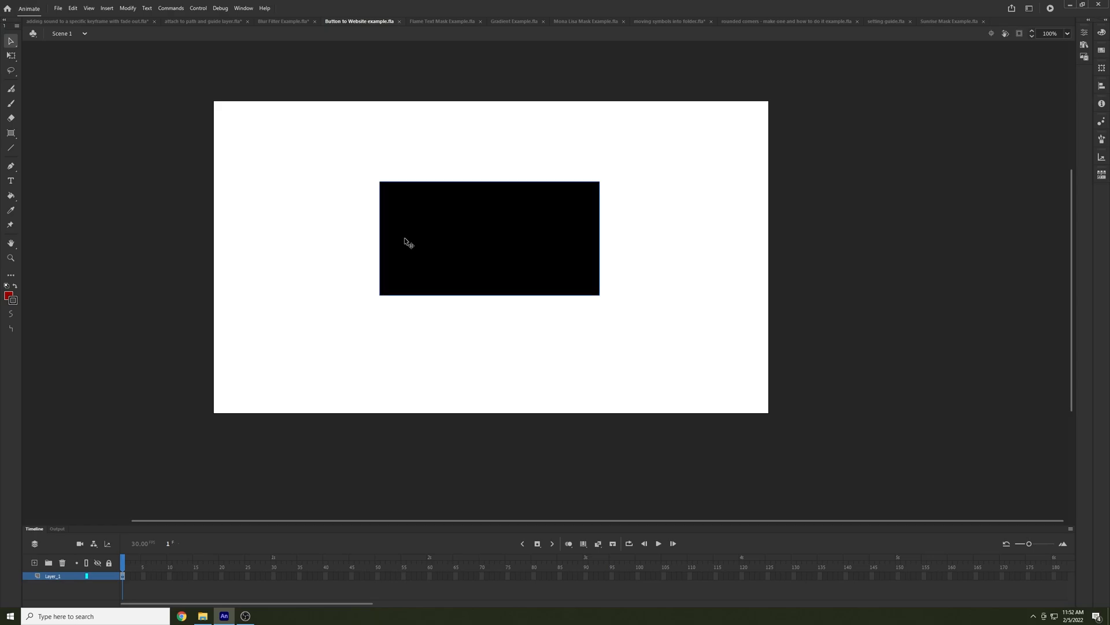
left_click(243, 8)
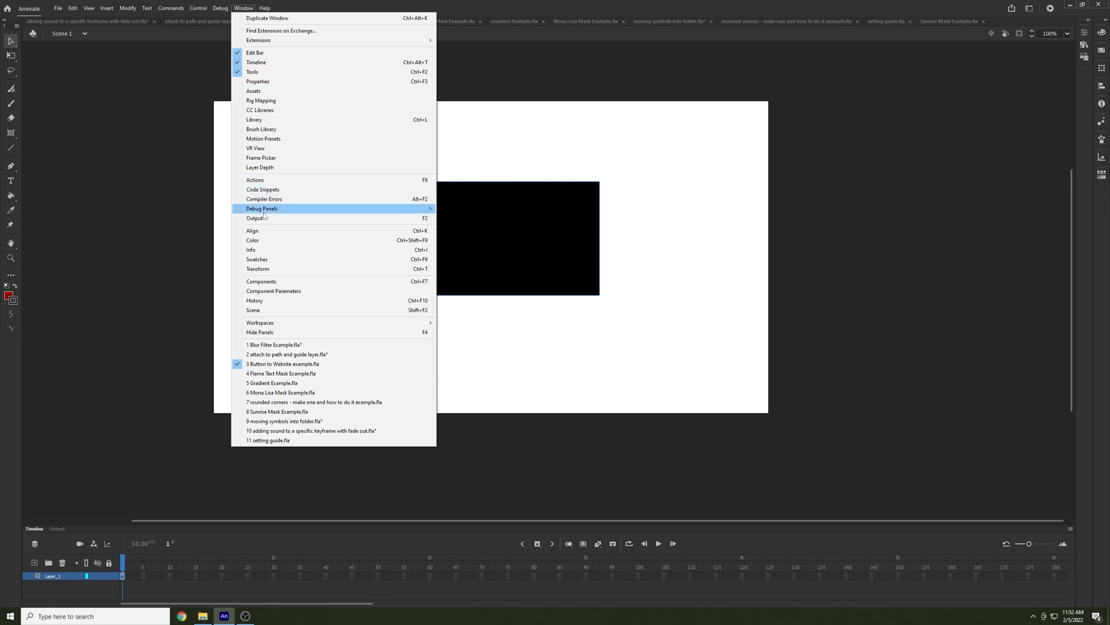
left_click(270, 191)
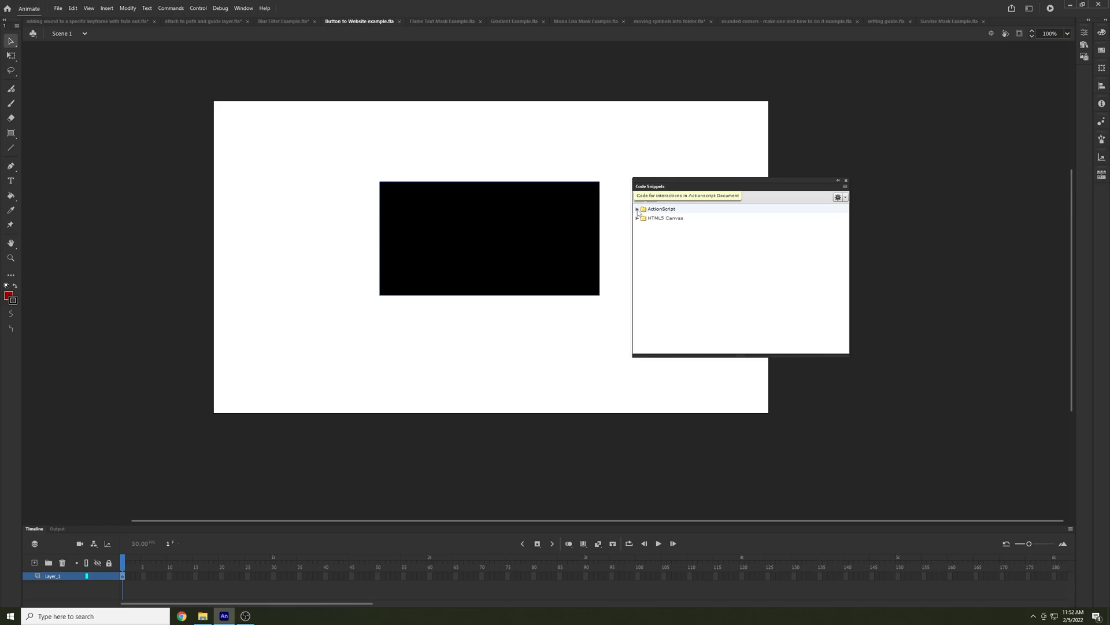
Apply the ActionScript action snippet Click to Go to Web Page to the black rectangle
left_click(637, 209)
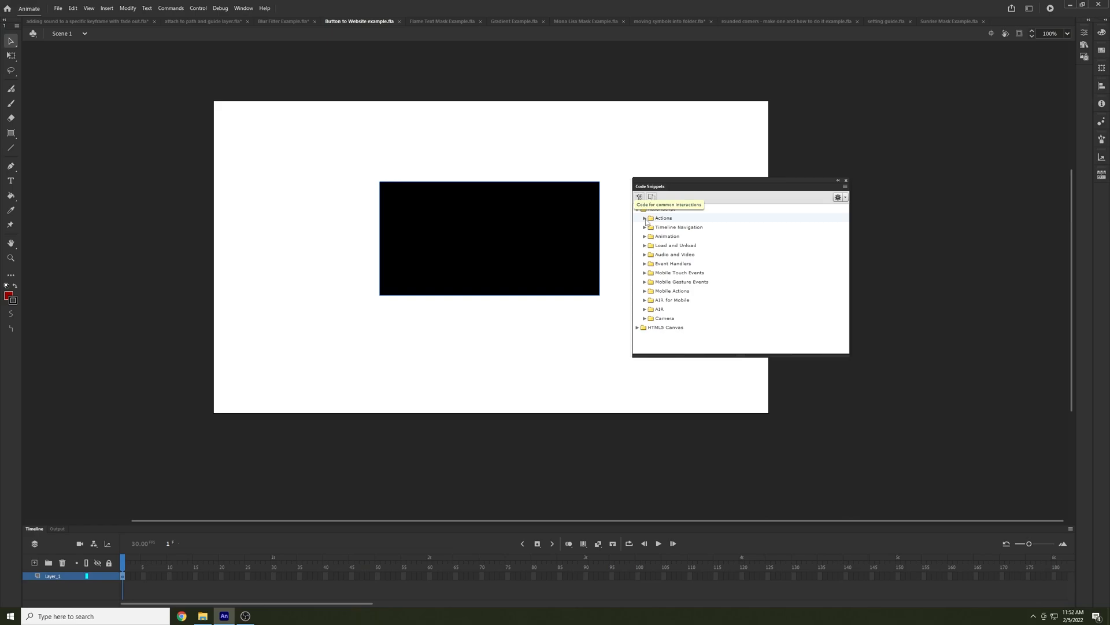
left_click(644, 218)
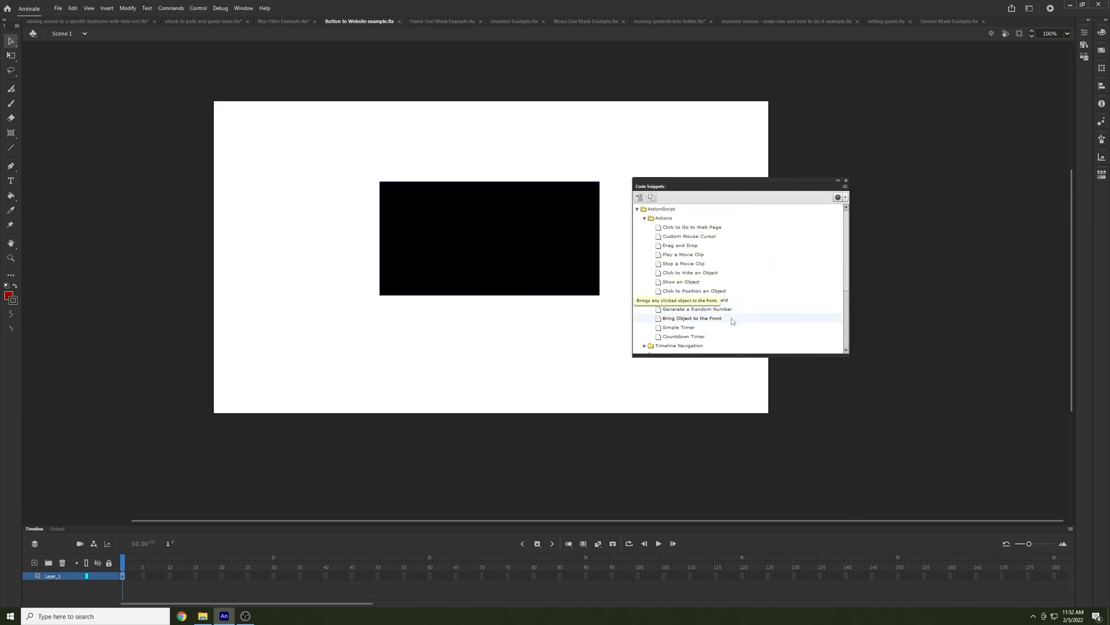
mouse_move(847, 288)
left_mouse_down()
mouse_move(846, 336)
mouse_move(849, 278)
left_mouse_up()
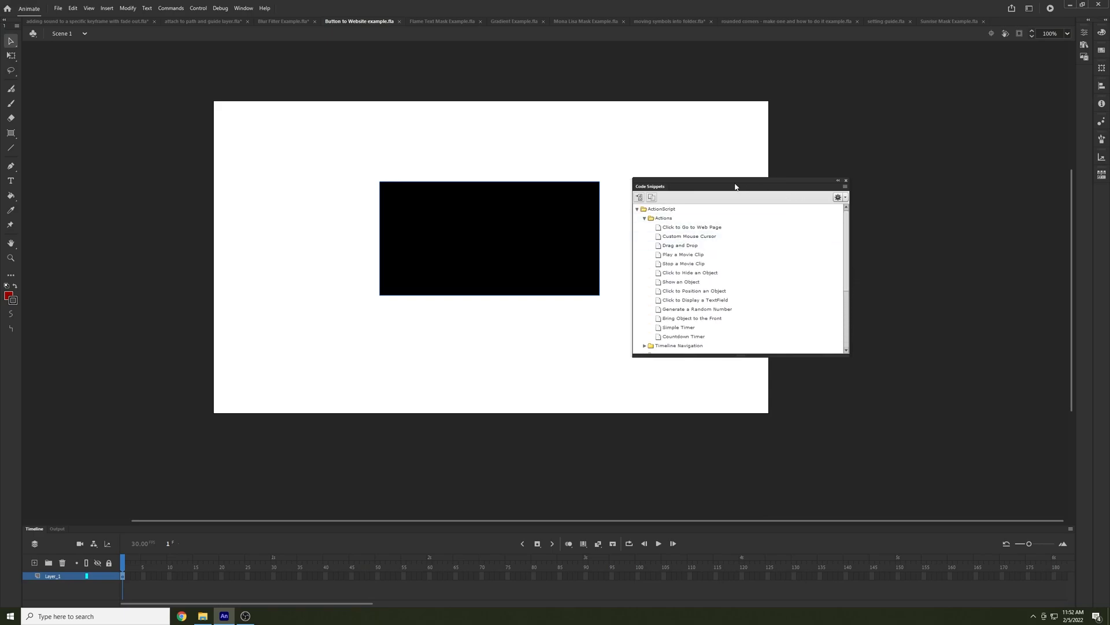
double_click(691, 227)
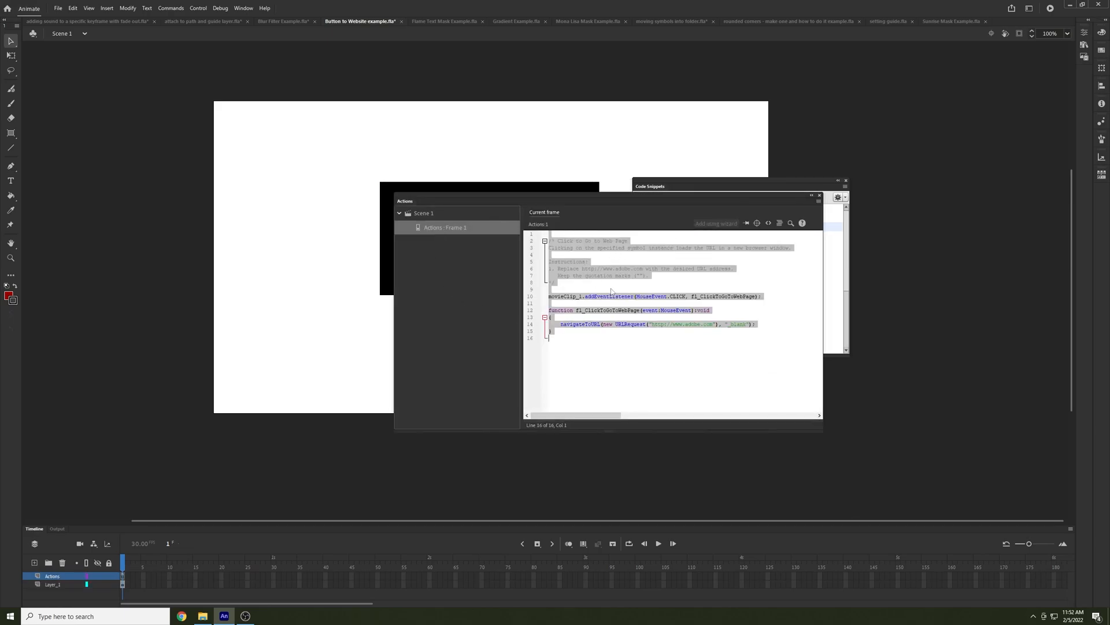
Replace "adobe" with "google" in the snippet's navigateToURL address, and close the Actions and Code Snippets windows
left_click(687, 325)
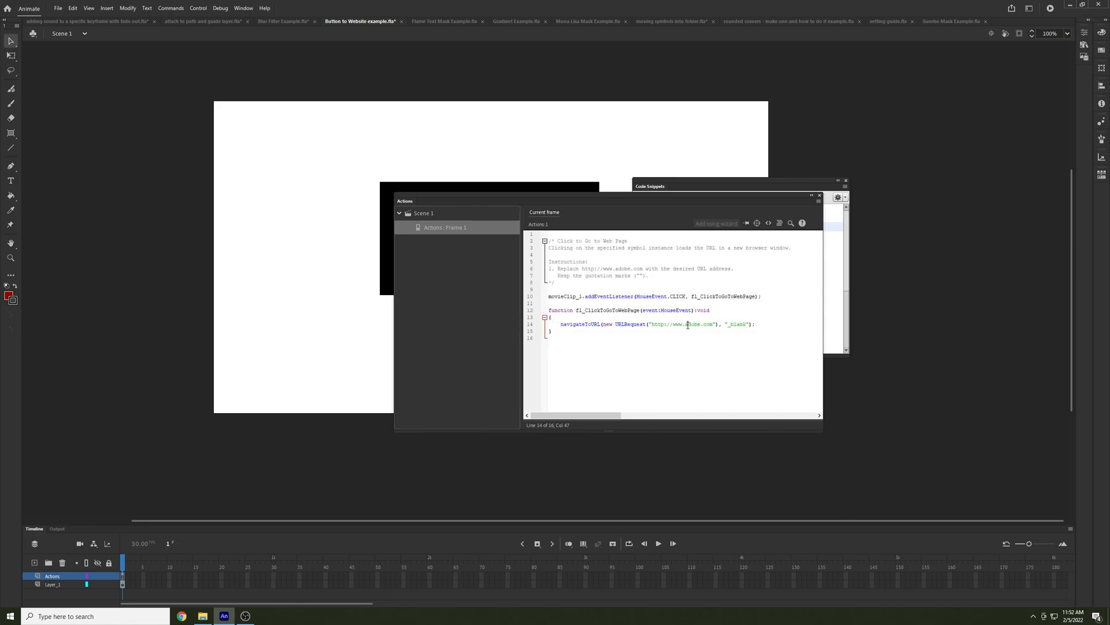
left_click_drag(685, 324, 702, 322)
type("google")
left_click(750, 242)
left_click(819, 196)
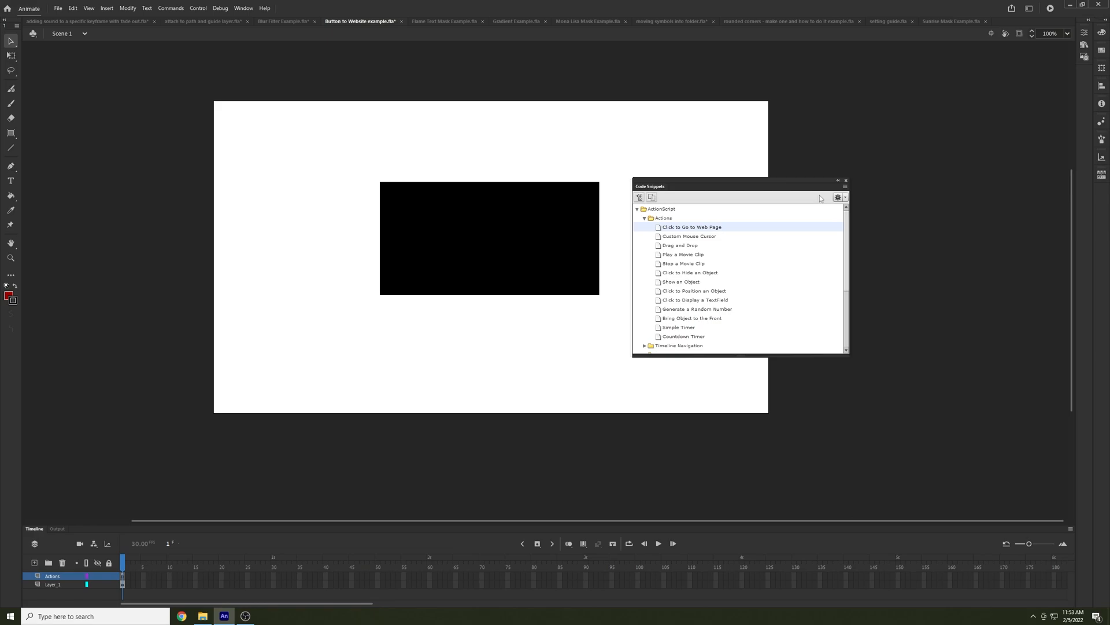
left_click(846, 181)
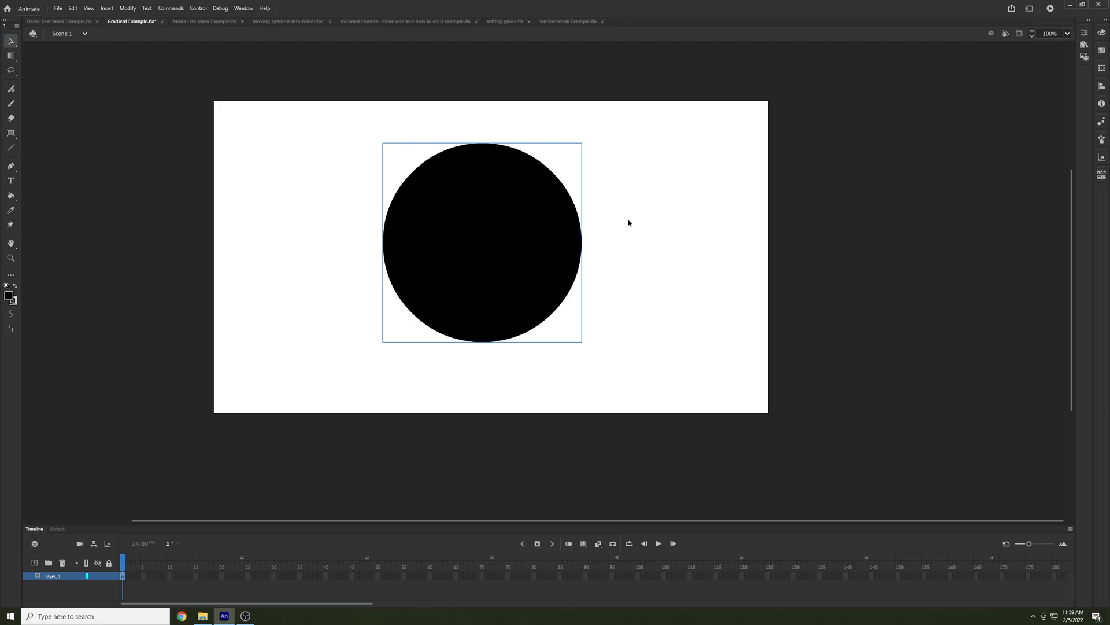
Give the black circle in Gradient Example.fla a linear gradient fill with the black starting stop changed to green 00FF00
left_click(16, 287)
left_click(15, 286)
left_click(1102, 32)
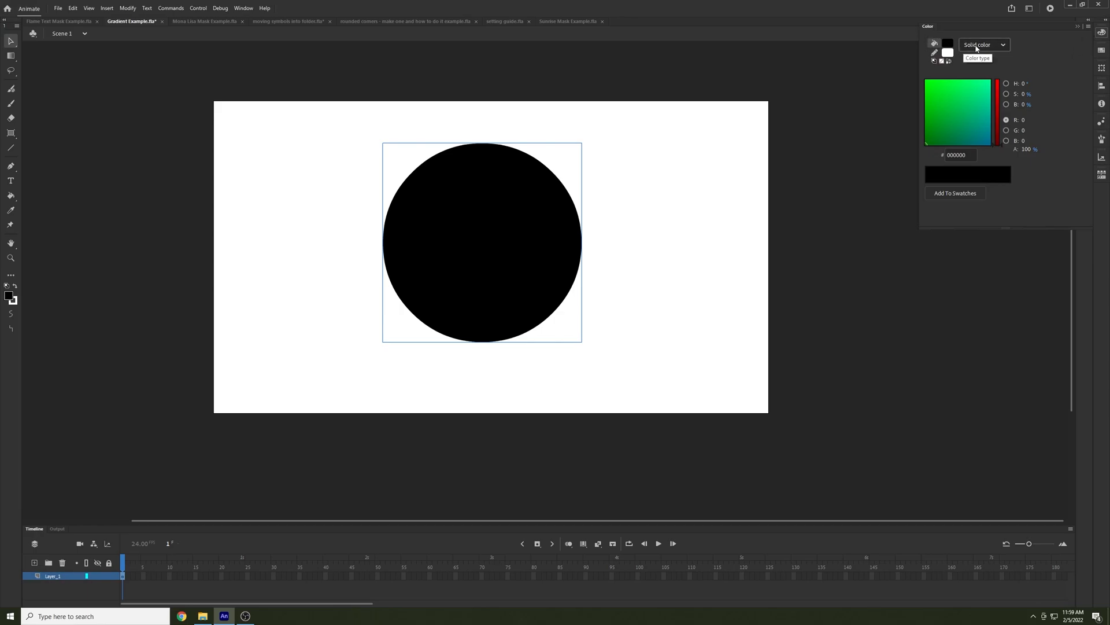
left_click(976, 48)
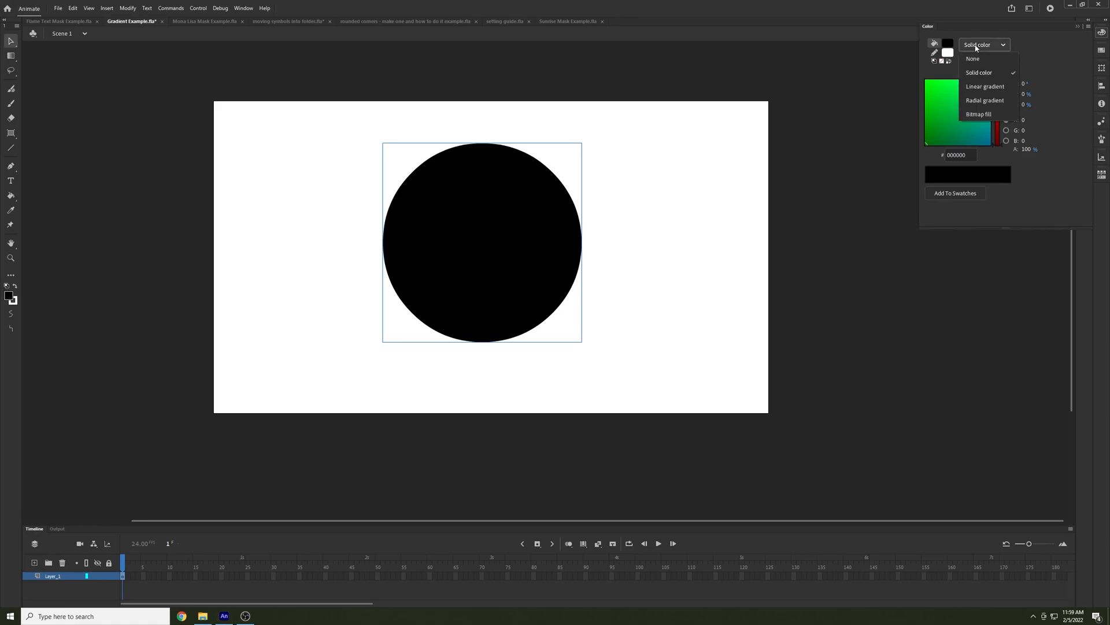
left_click(983, 88)
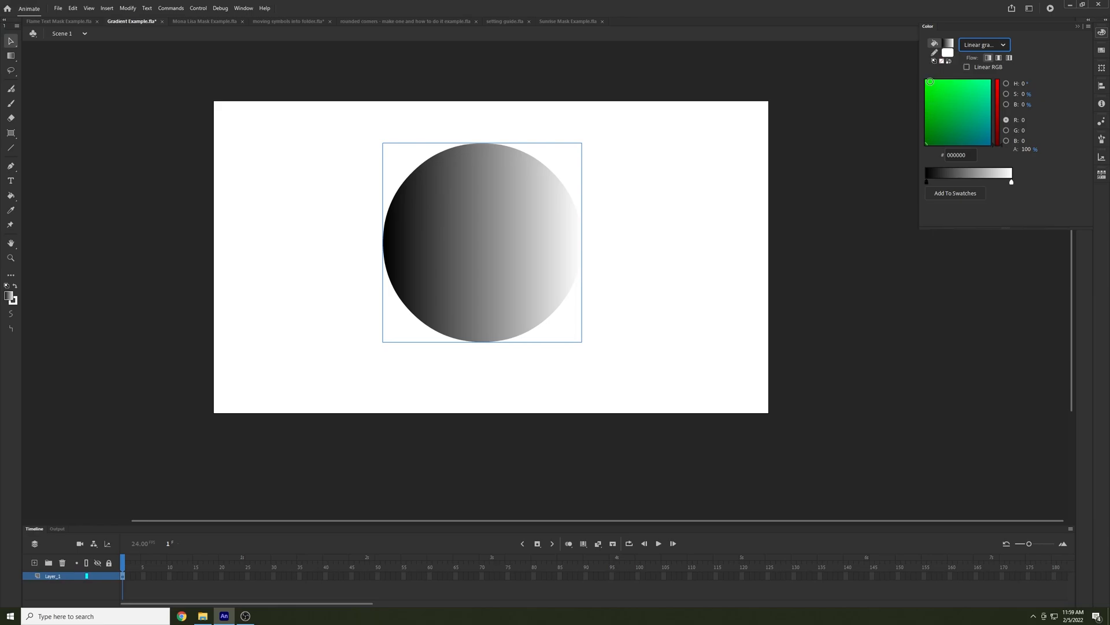
left_click_drag(929, 82, 925, 80)
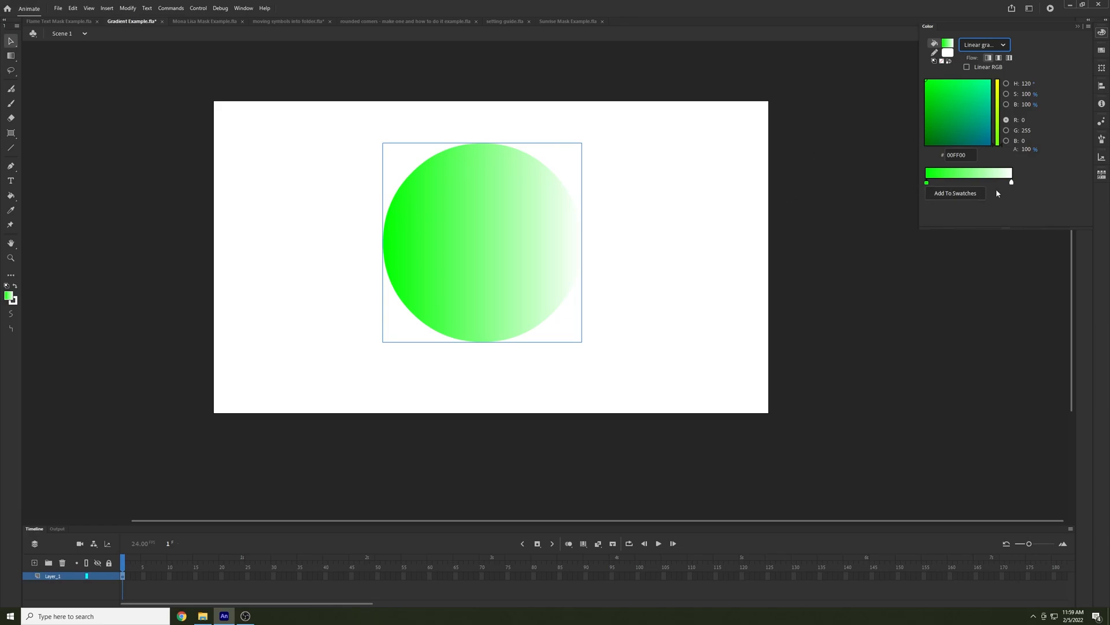
Add a color stop in the middle of the circle's gradient and set it to magenta F315DB
left_click(950, 178)
left_click_drag(953, 177, 971, 180)
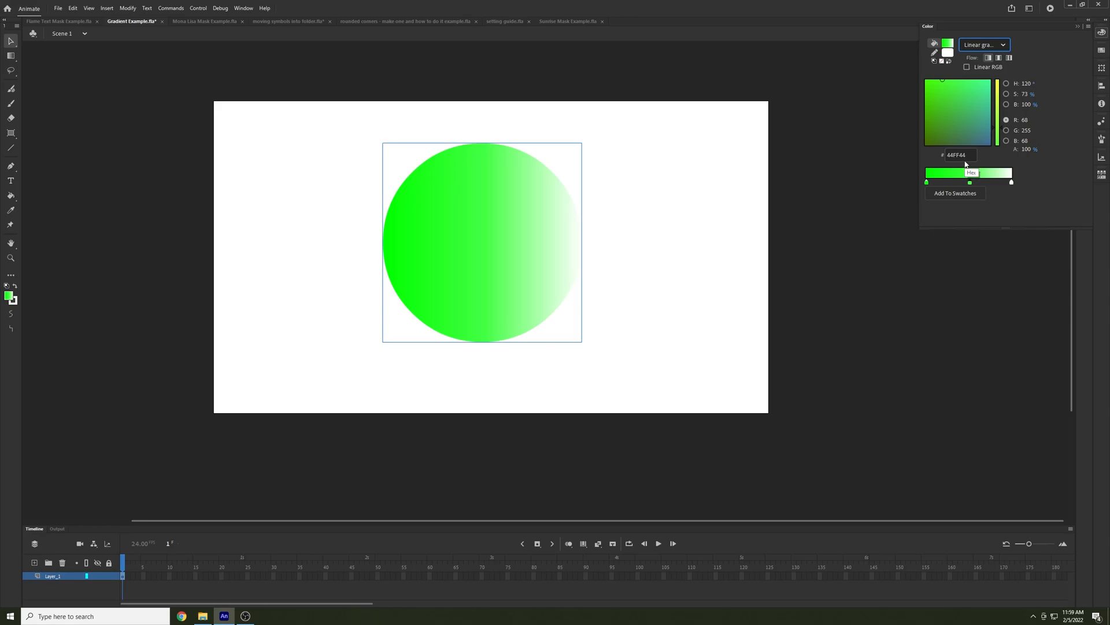
left_click_drag(1001, 127, 1003, 82)
left_click(981, 139)
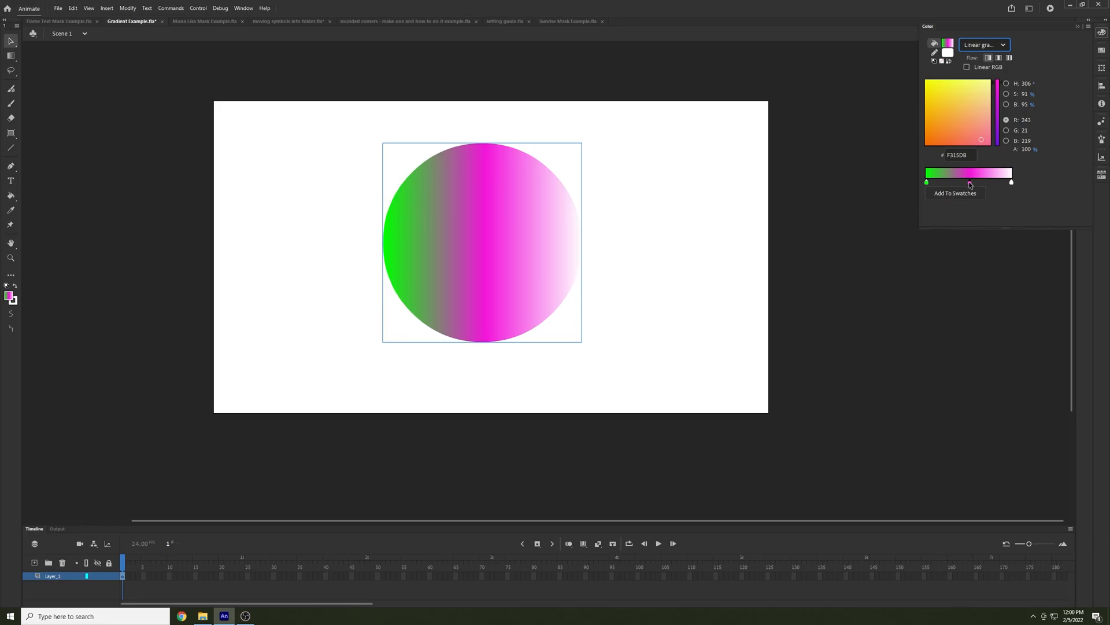
Remove the magenta color stop from the circle's gradient
left_click_drag(971, 184, 897, 186)
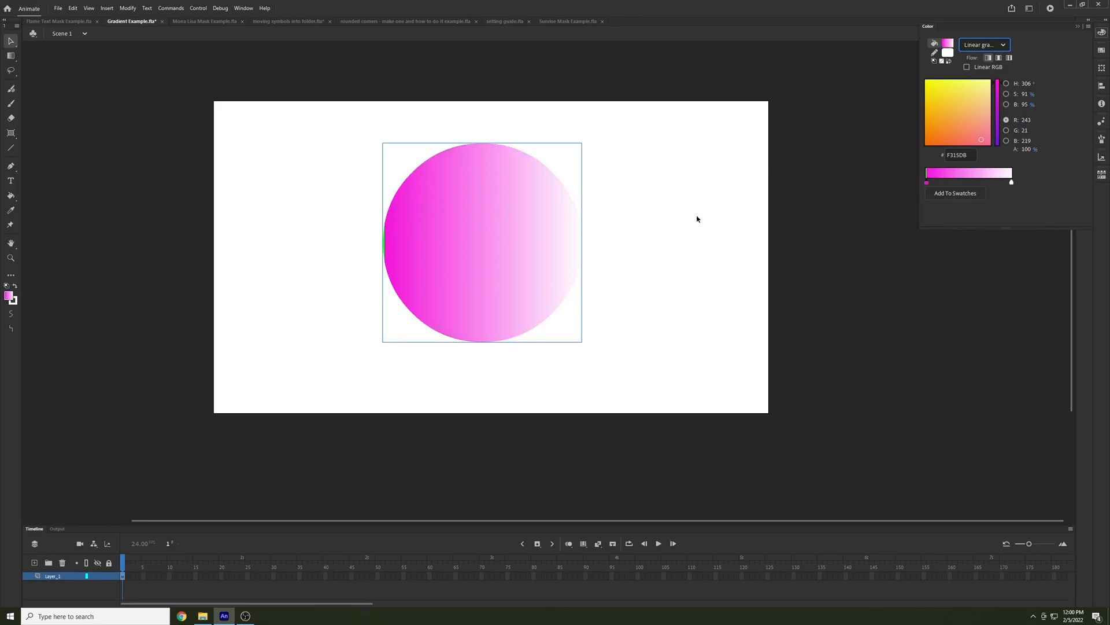
left_click_drag(942, 183, 524, 166)
left_click_drag(927, 185, 907, 202)
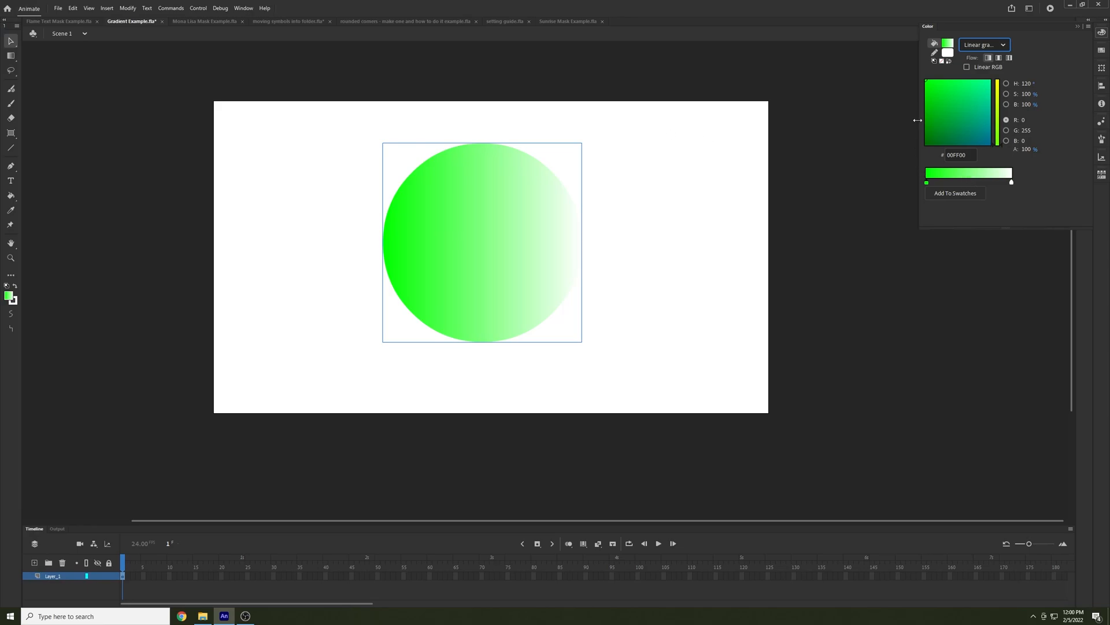
Add three color stops between the gradient's ends: yellow, green 17FF17 in the middle, and purple 700BBD nearer the white end
left_click_drag(935, 176, 969, 178)
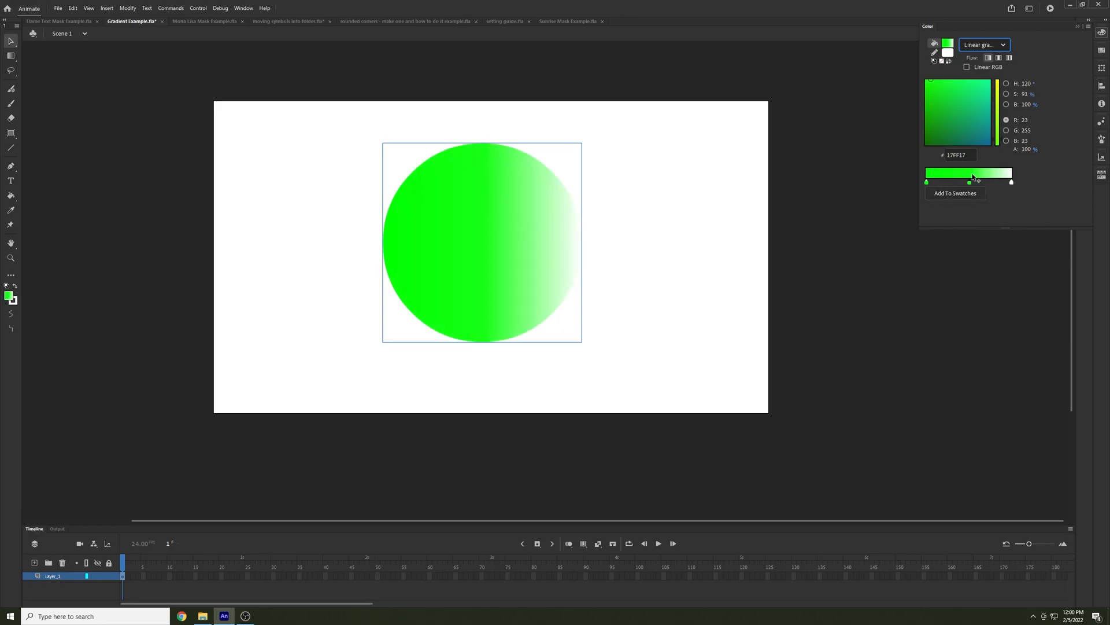
left_click(945, 178)
left_click(999, 96)
left_click(986, 172)
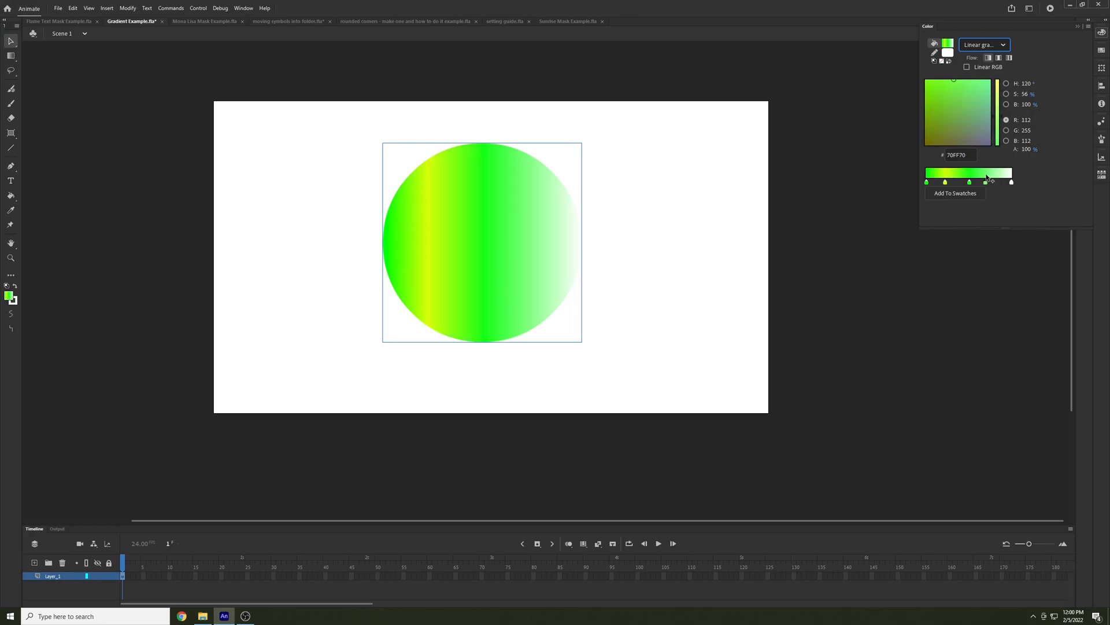
left_click(974, 142)
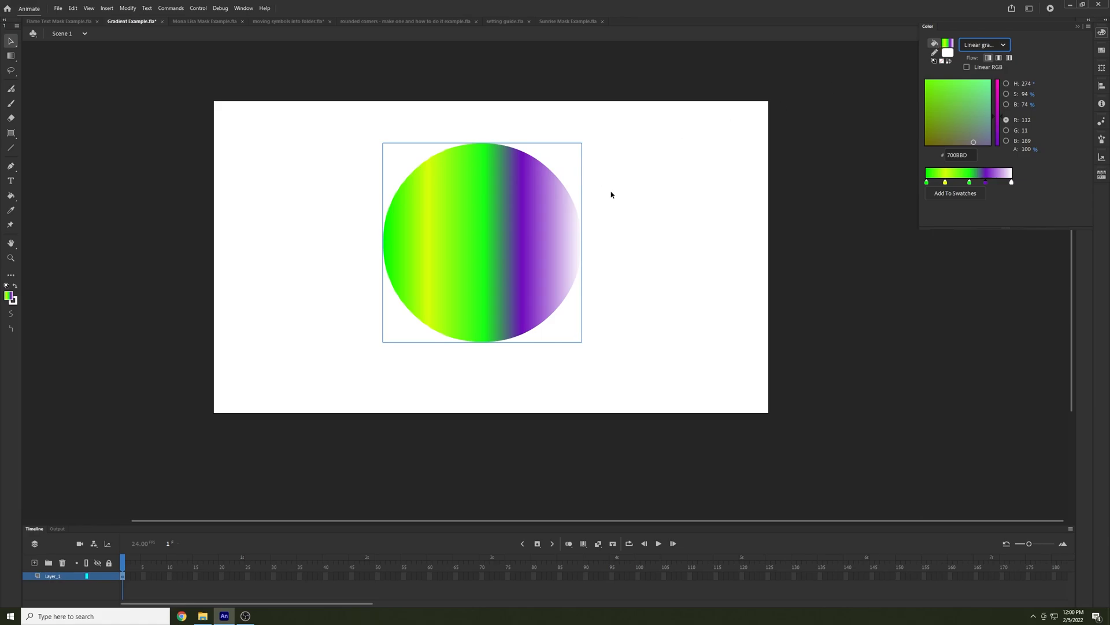
In Mona Lisa Mask Example.fla, draw a rectangle in default colors over the entire framed painting on a new layer above Painting
left_click(187, 21)
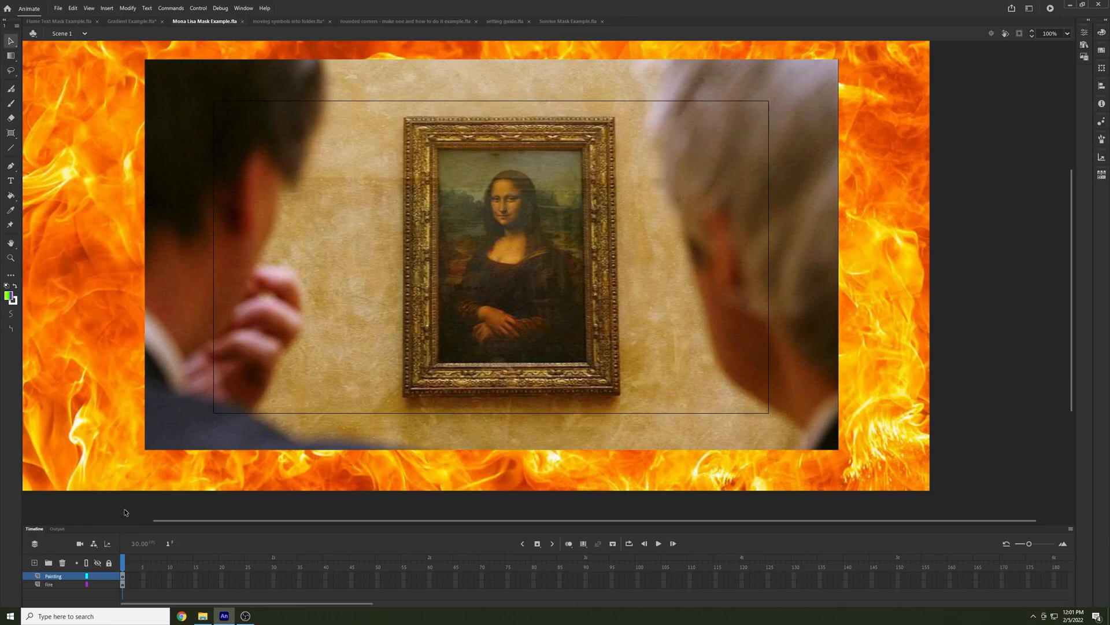
left_click(35, 562)
left_click(7, 286)
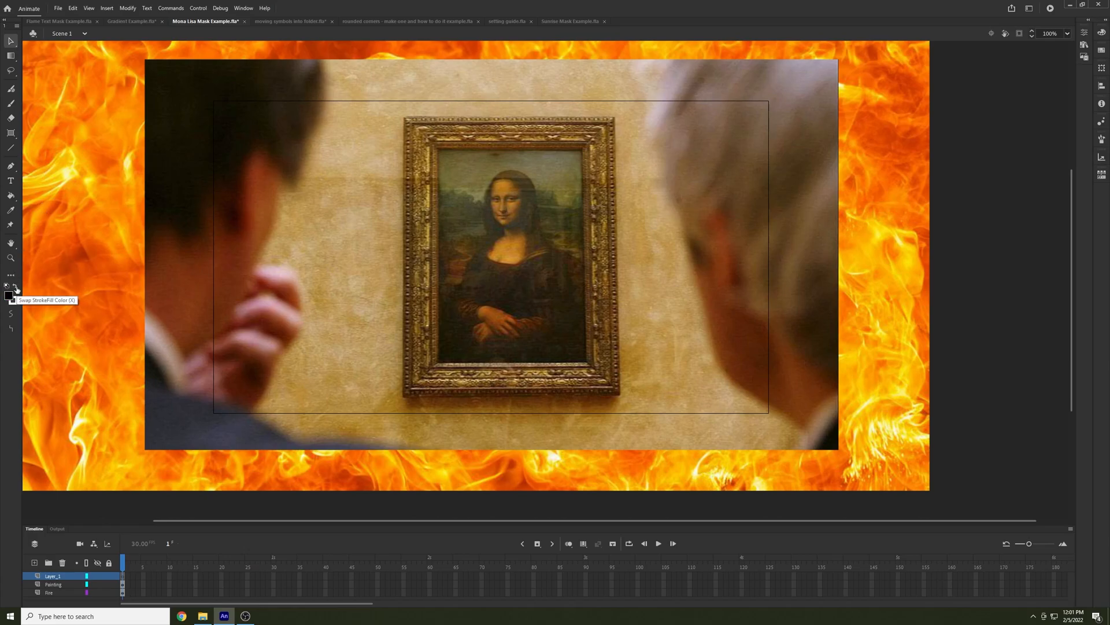
left_click(10, 133)
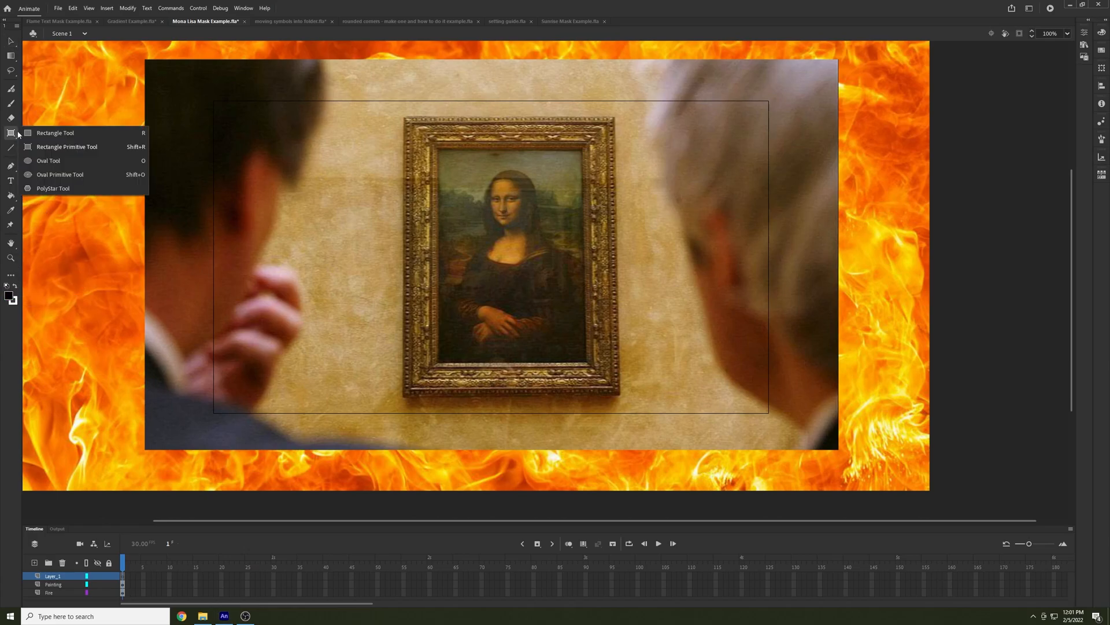
left_click(42, 133)
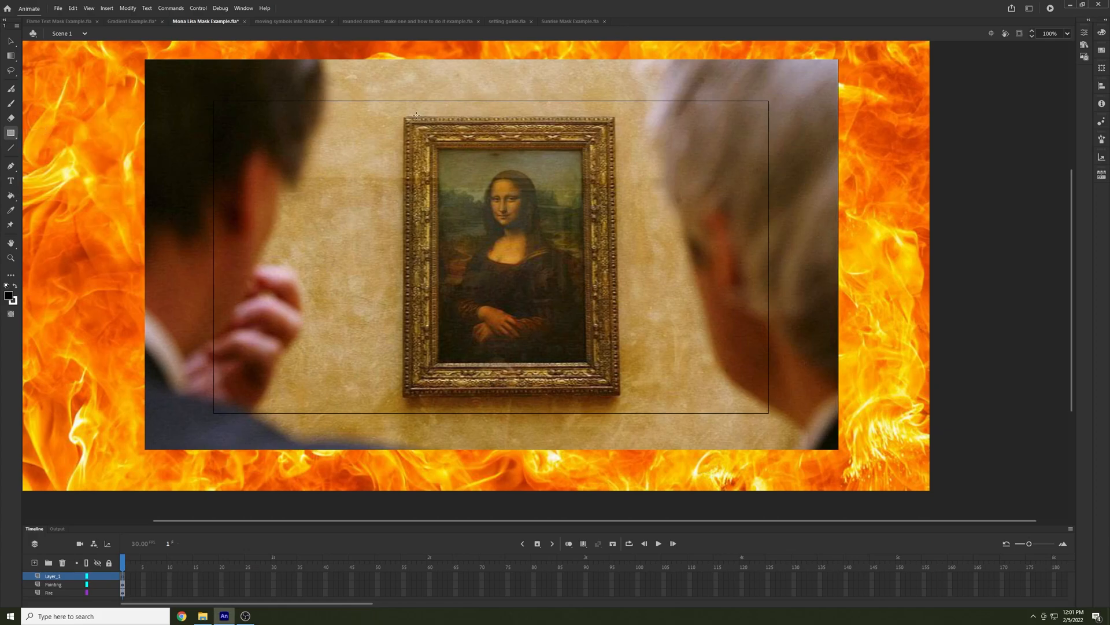
mouse_move(405, 113)
left_mouse_down()
mouse_move(536, 261)
mouse_move(620, 397)
left_mouse_up()
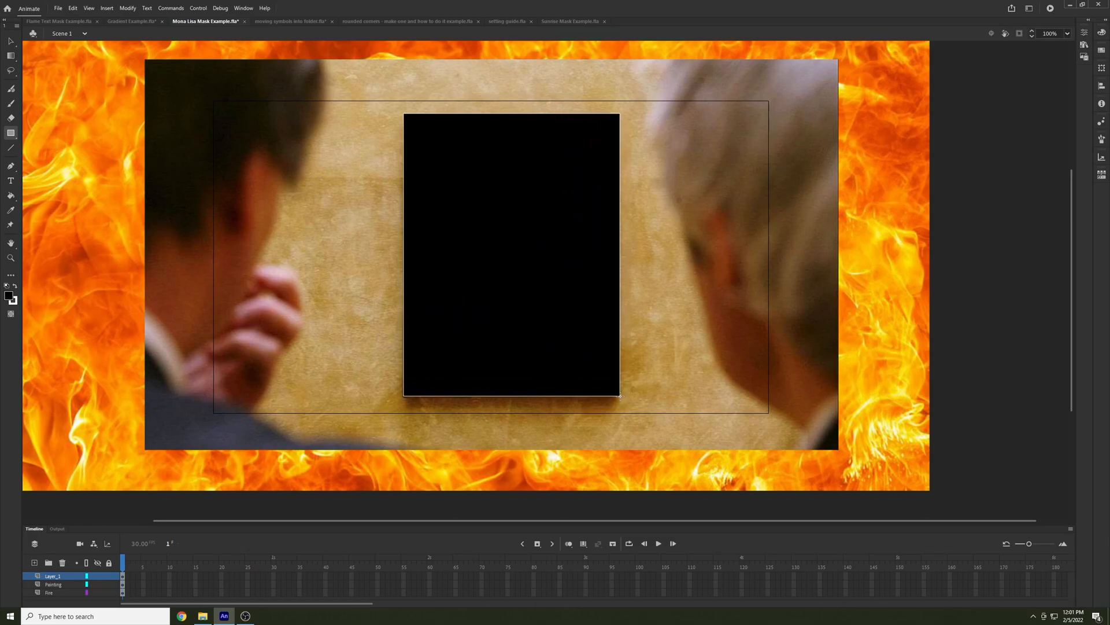
Turn the rectangle's layer into a mask for the Painting layer, and select the Fire layer
left_click(11, 42)
right_click(53, 577)
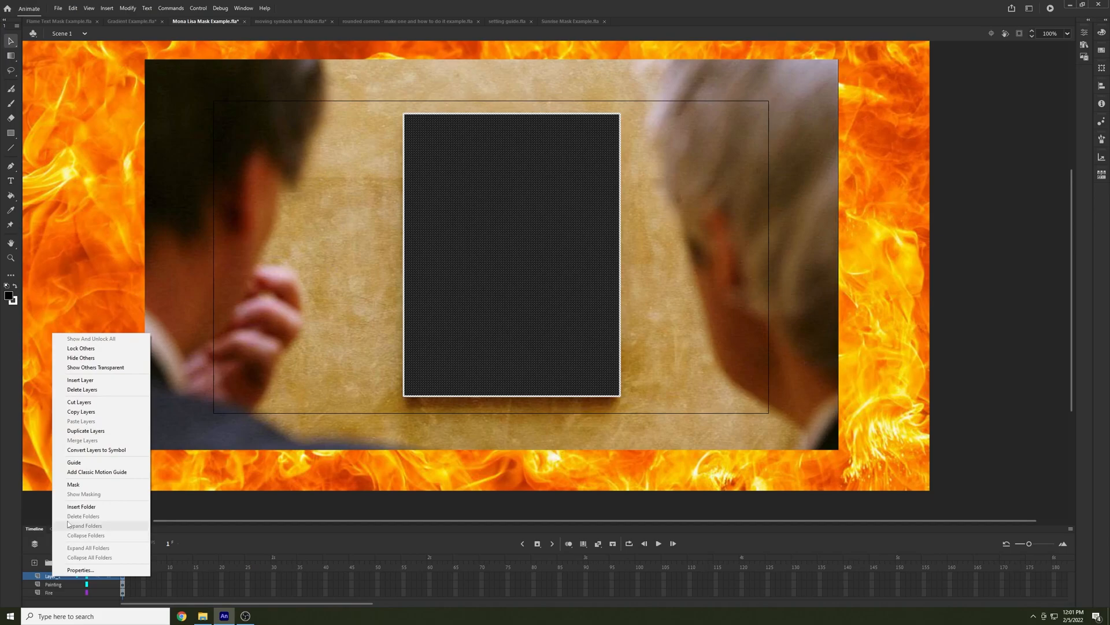
left_click(74, 485)
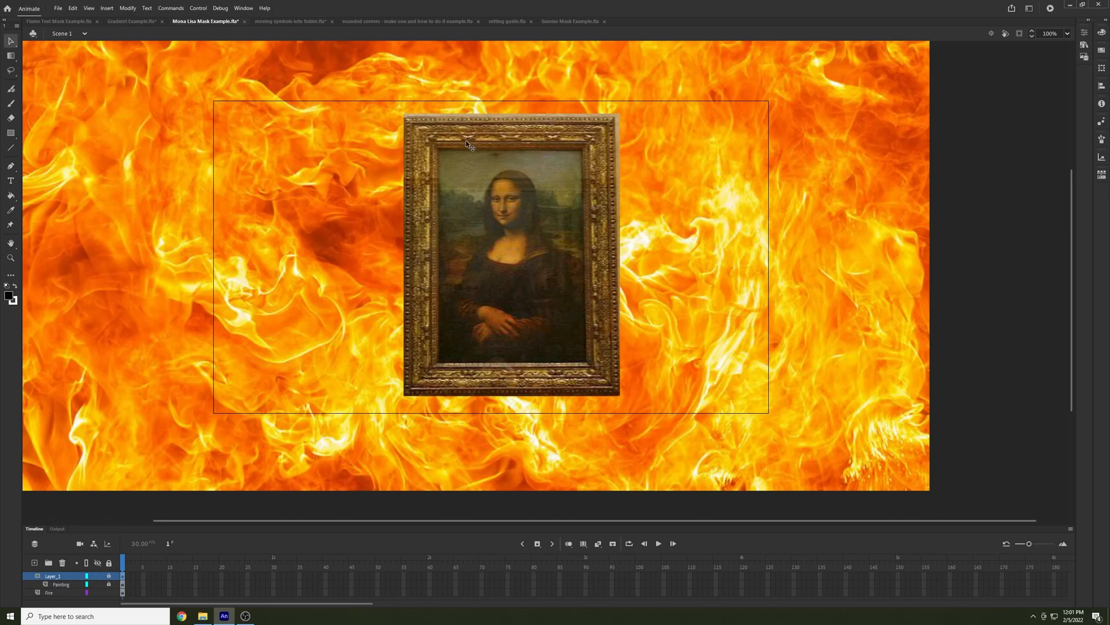
left_click(43, 592)
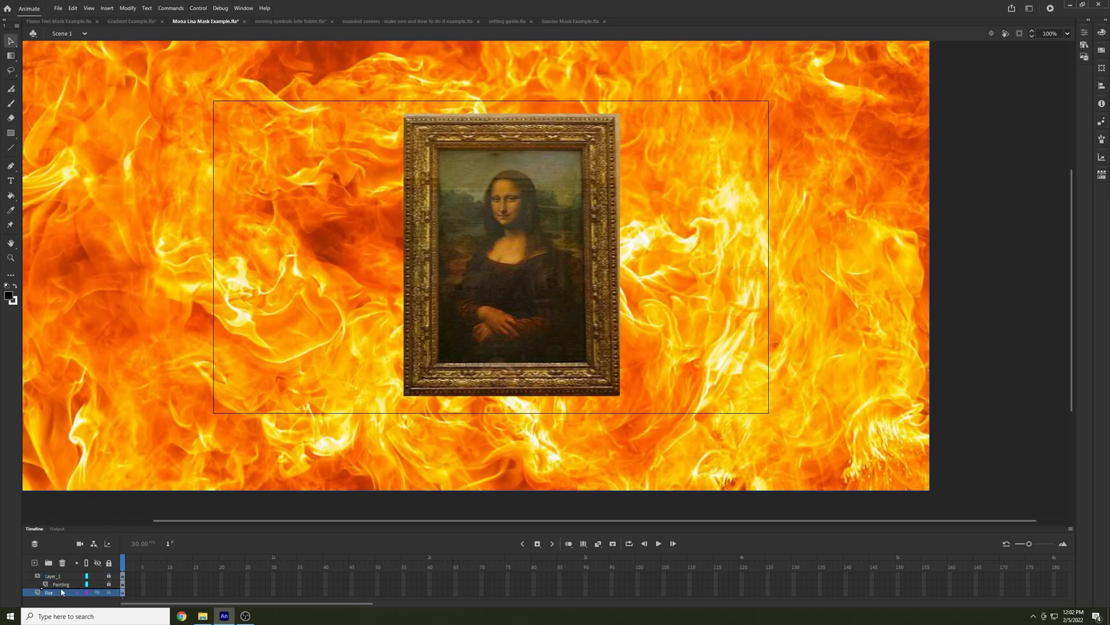
Try placing the Fire layer inside the painting's mask, and undo it
left_click_drag(61, 592, 61, 592)
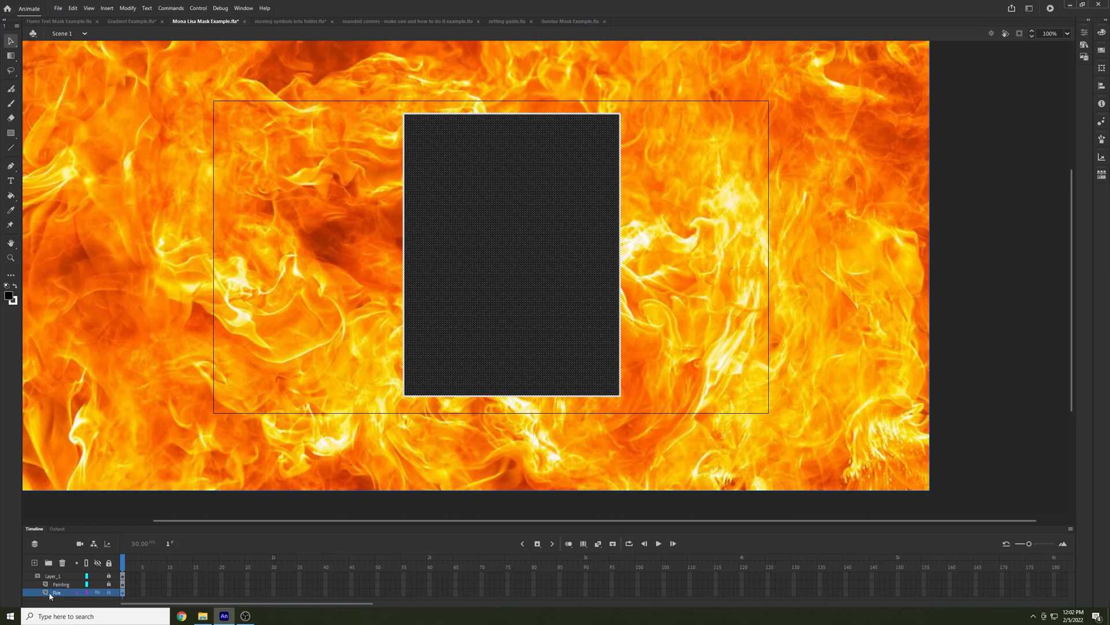
key("ctrl+z")
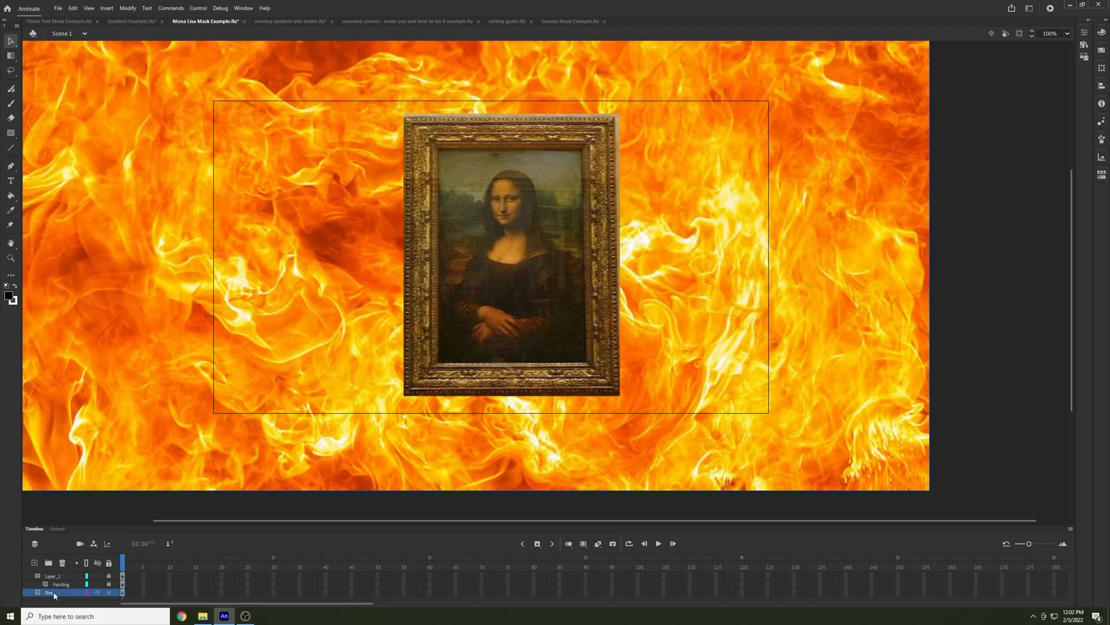
In Flame Text Mask Example.fla, turn the Text layer into a mask for the Flame_Color layer
left_click(75, 23)
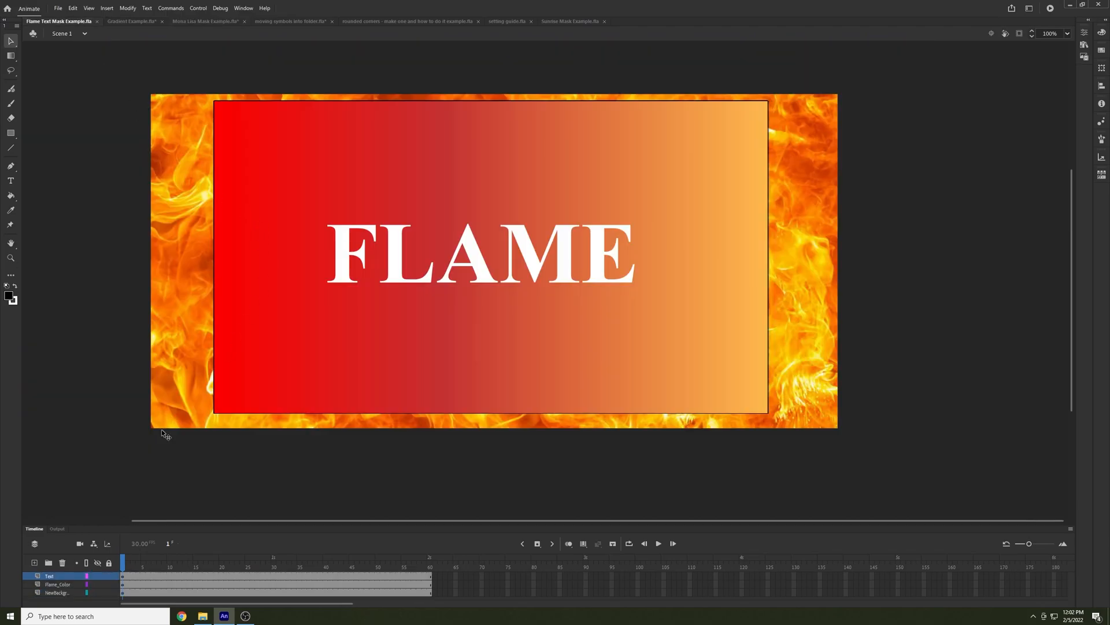
left_click_drag(108, 524, 108, 493)
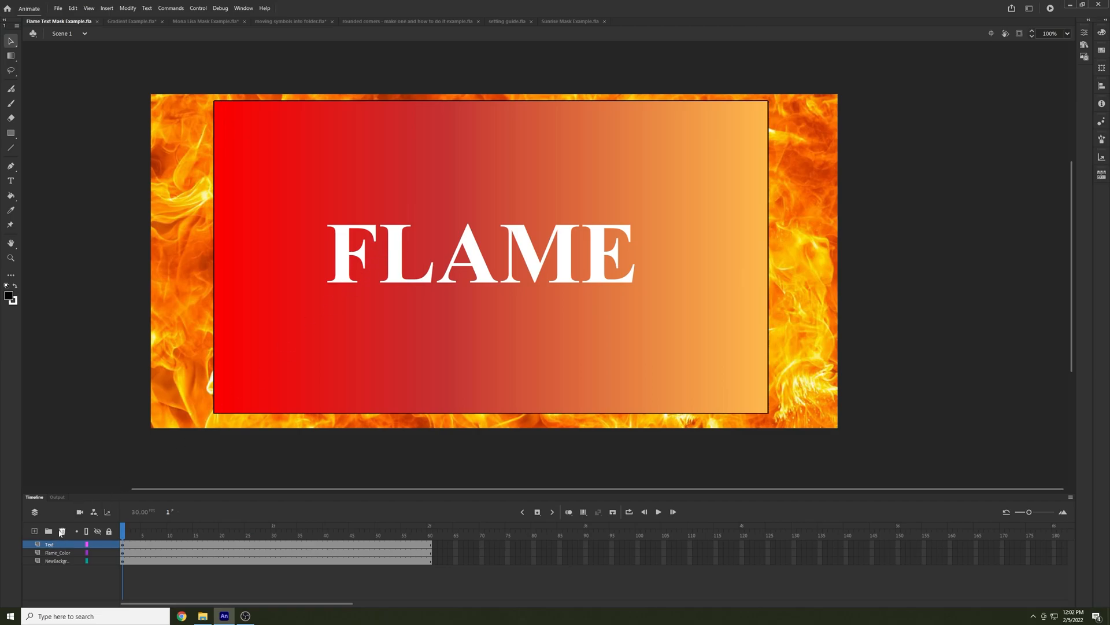
right_click(52, 545)
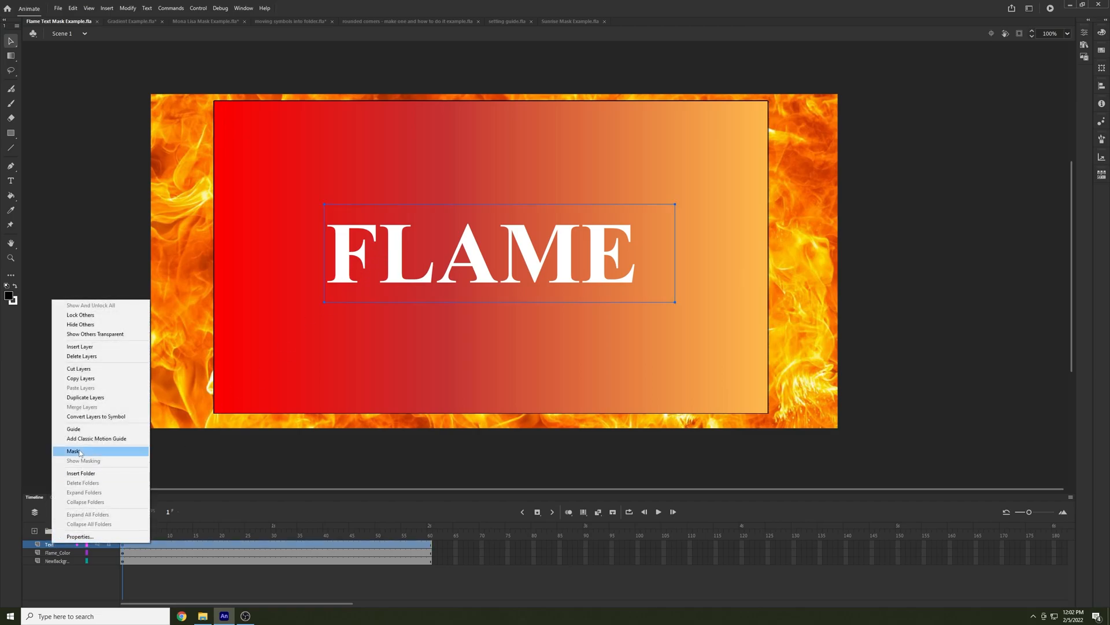
left_click(78, 451)
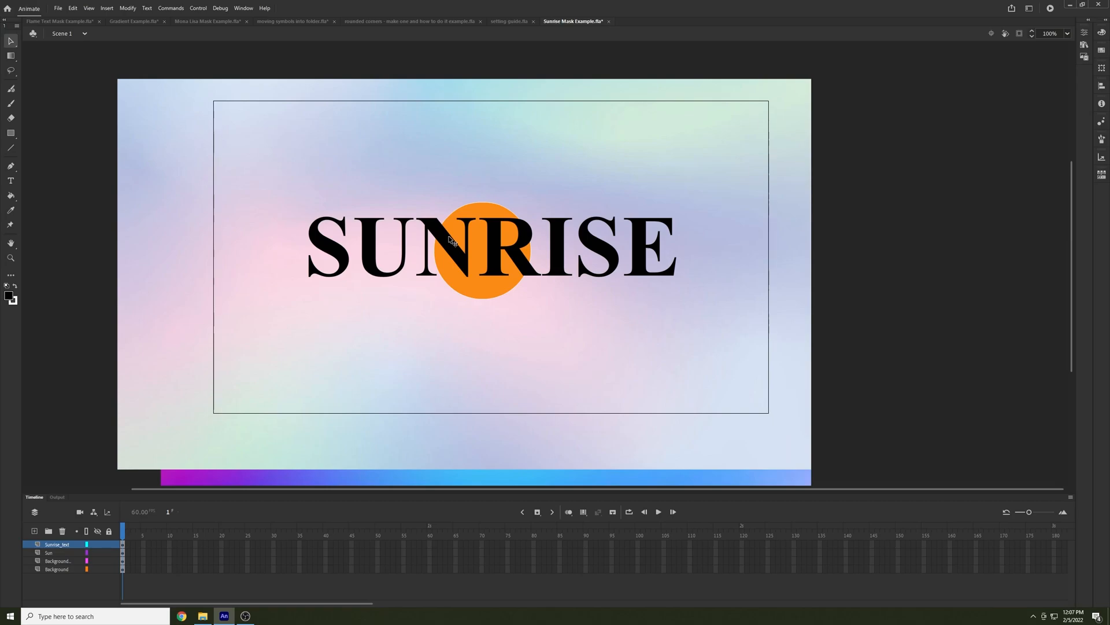
In Sunrise Mask Example.fla, make Sunrise_text a mask for the Sun layer, and add the pastel background layer to the mask above Sun, locked
right_click(56, 547)
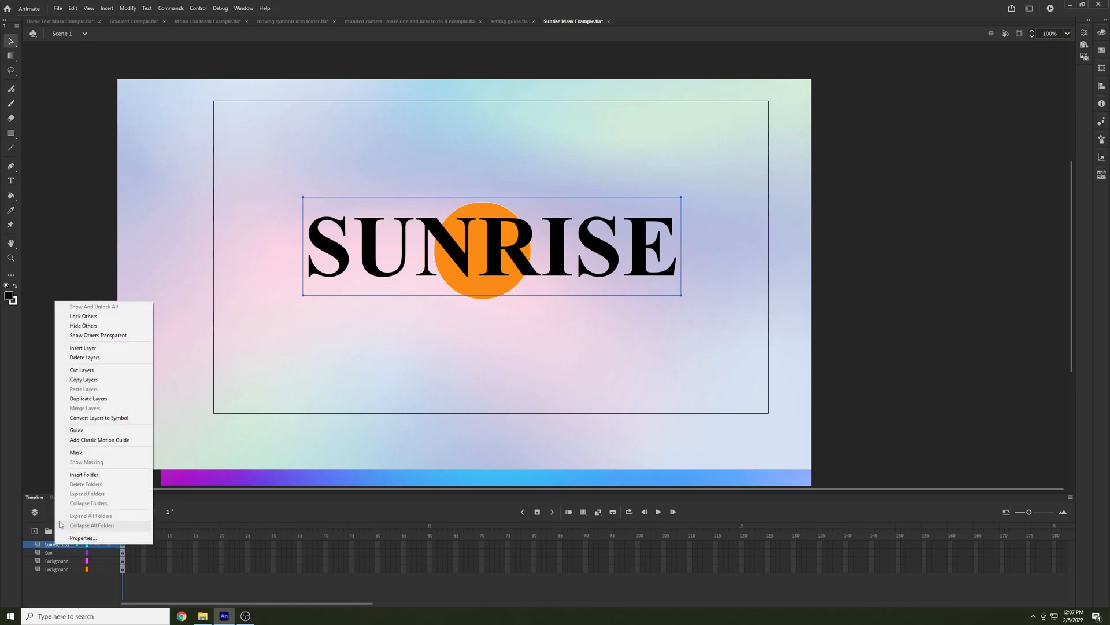
left_click(78, 454)
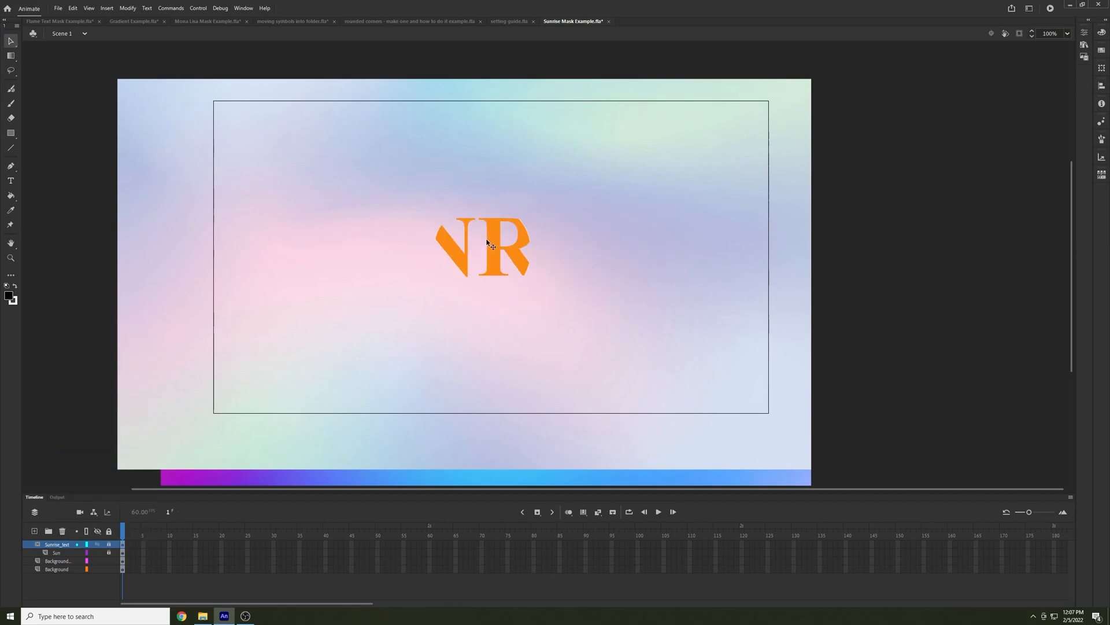
left_click(53, 560)
left_click_drag(47, 549, 47, 550)
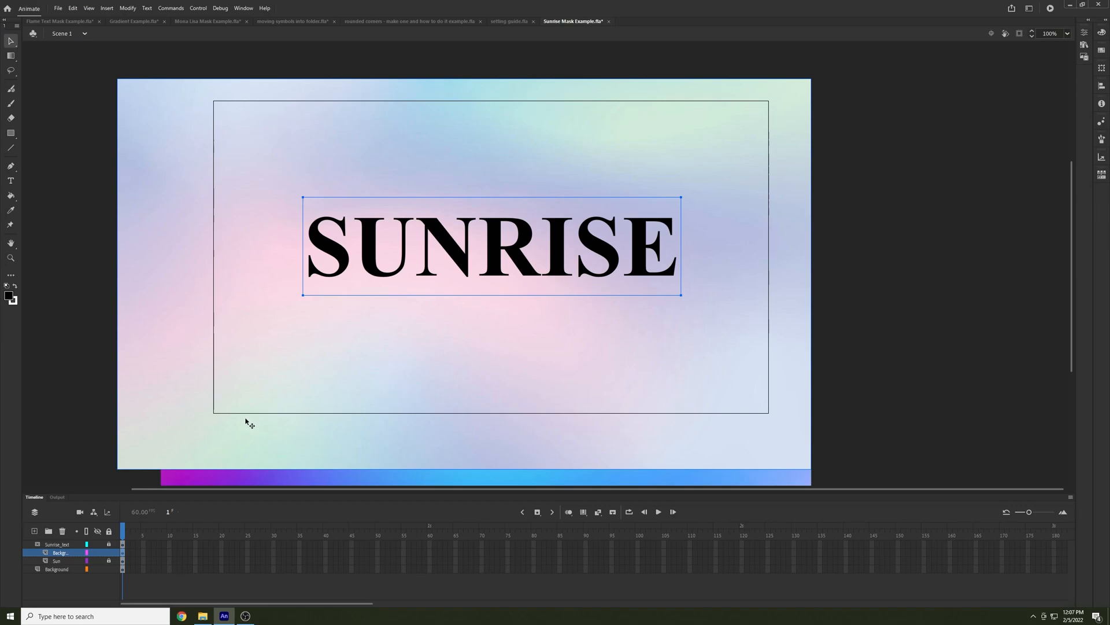
left_click(109, 553)
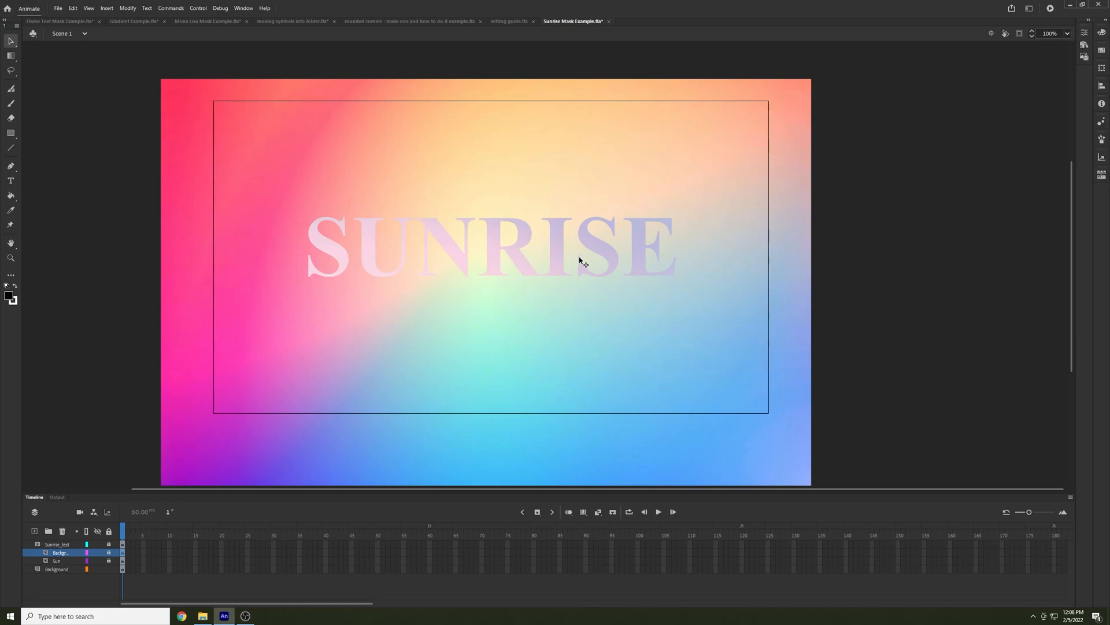
Move the Sun layer above the masked pastel background layer, and undo the reordering and the masking
left_click_drag(57, 561, 60, 550)
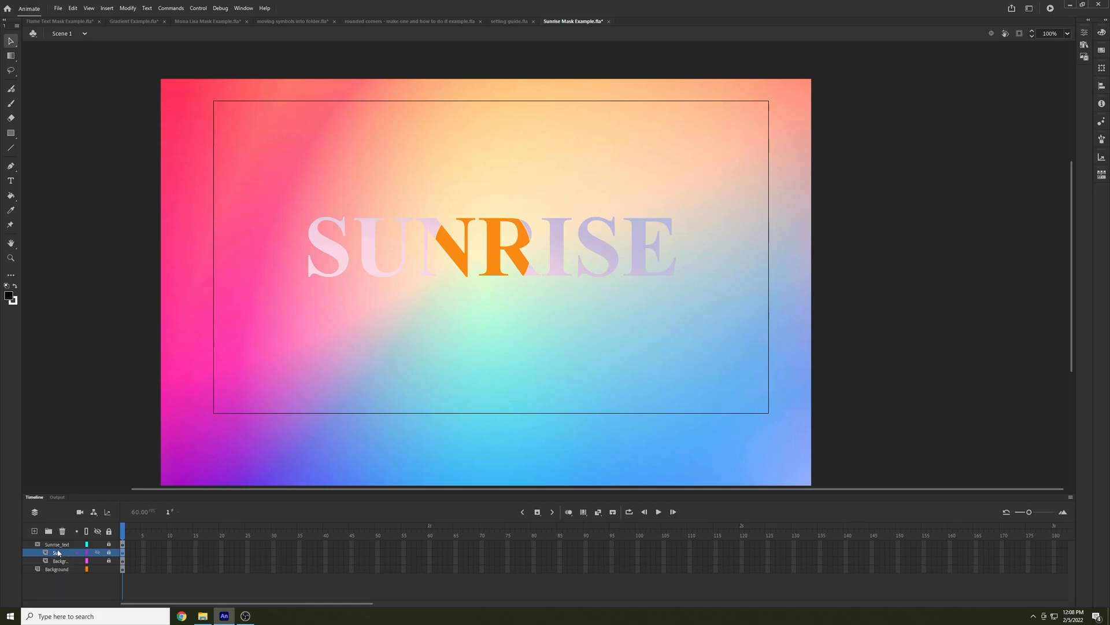
left_click(109, 552)
key("ctrl+z")
key("ctrl+z")
key("ctrl+z")
key("ctrl+z")
key("ctrl+z")
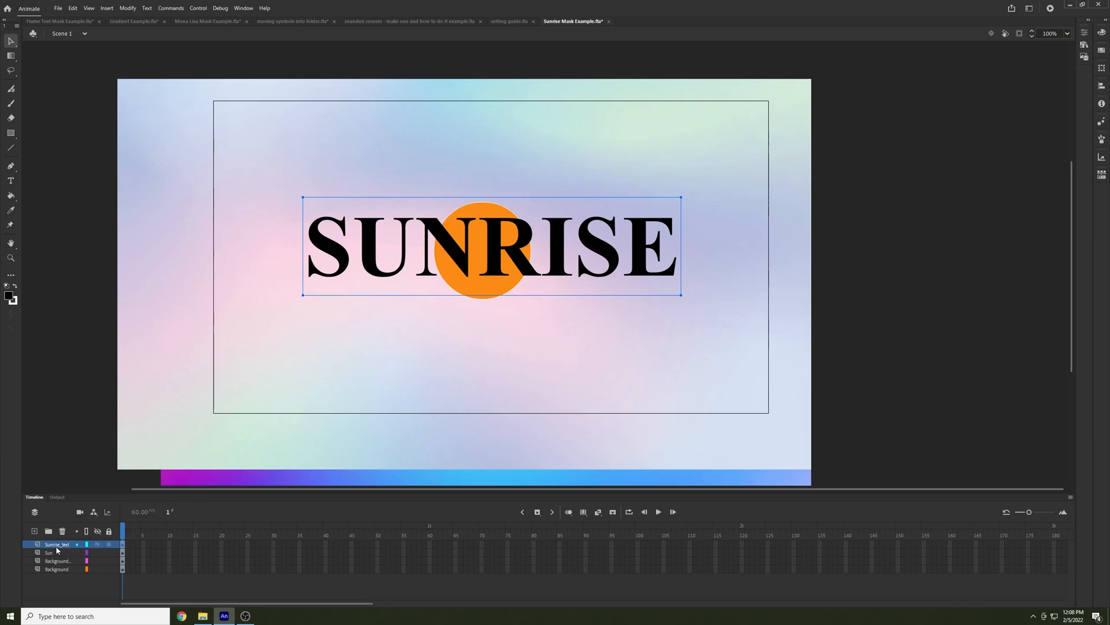
Turn Sunrise_text into a mask for the Sun layer, and add the pastel background layer to the mask below Sun, locked
right_click(58, 547)
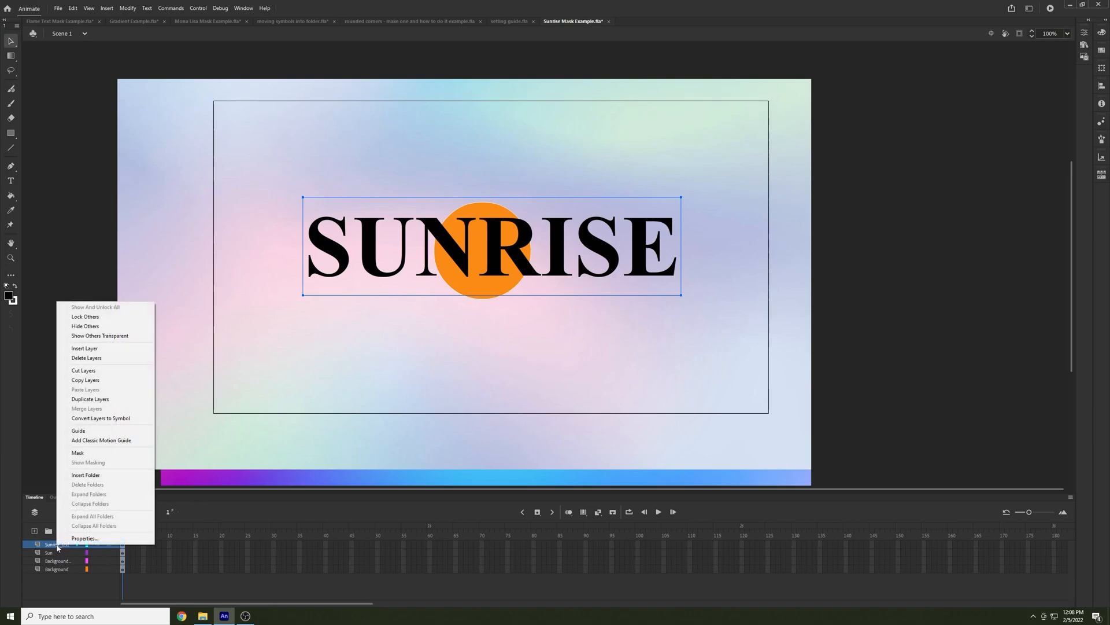
left_click(91, 454)
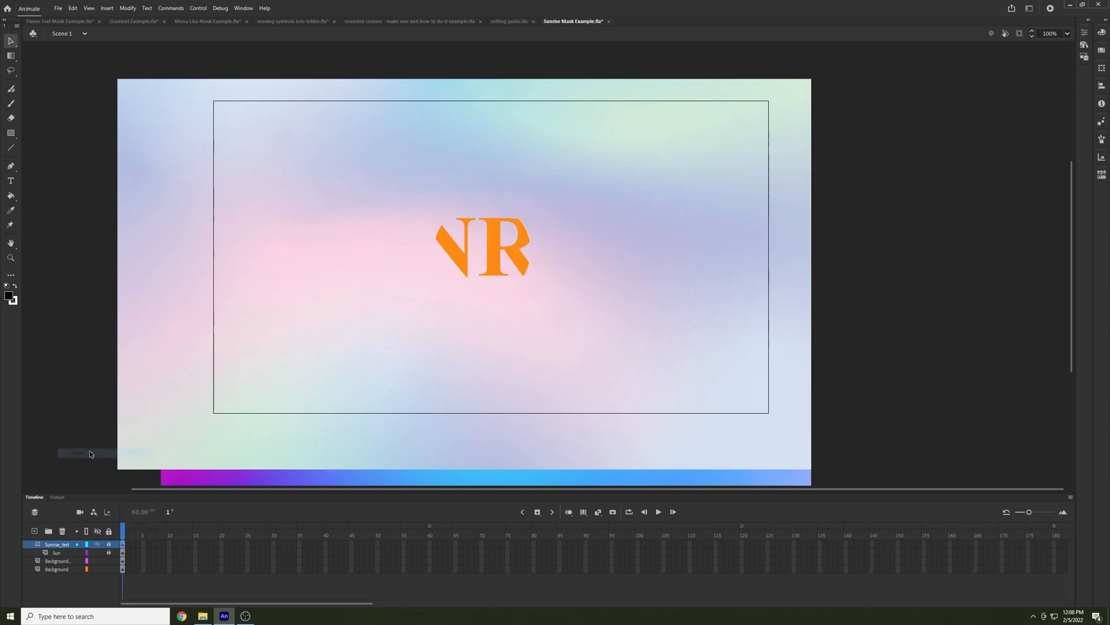
left_click(53, 561)
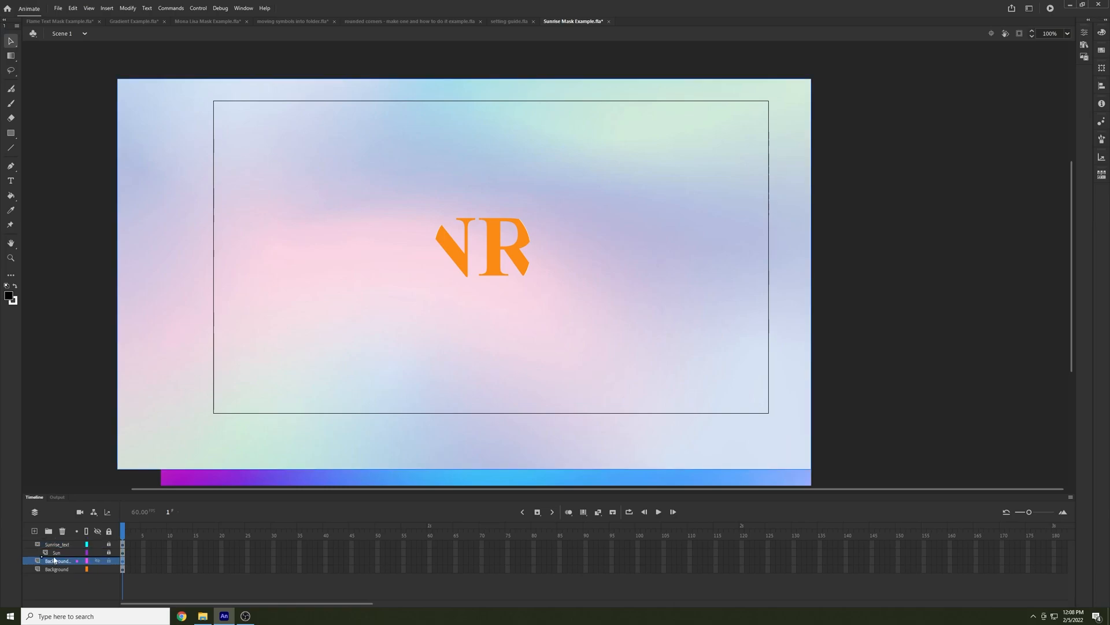
left_click_drag(55, 559, 36, 545)
mouse_move(45, 544)
left_mouse_down()
mouse_move(34, 544)
mouse_move(42, 559)
left_mouse_up()
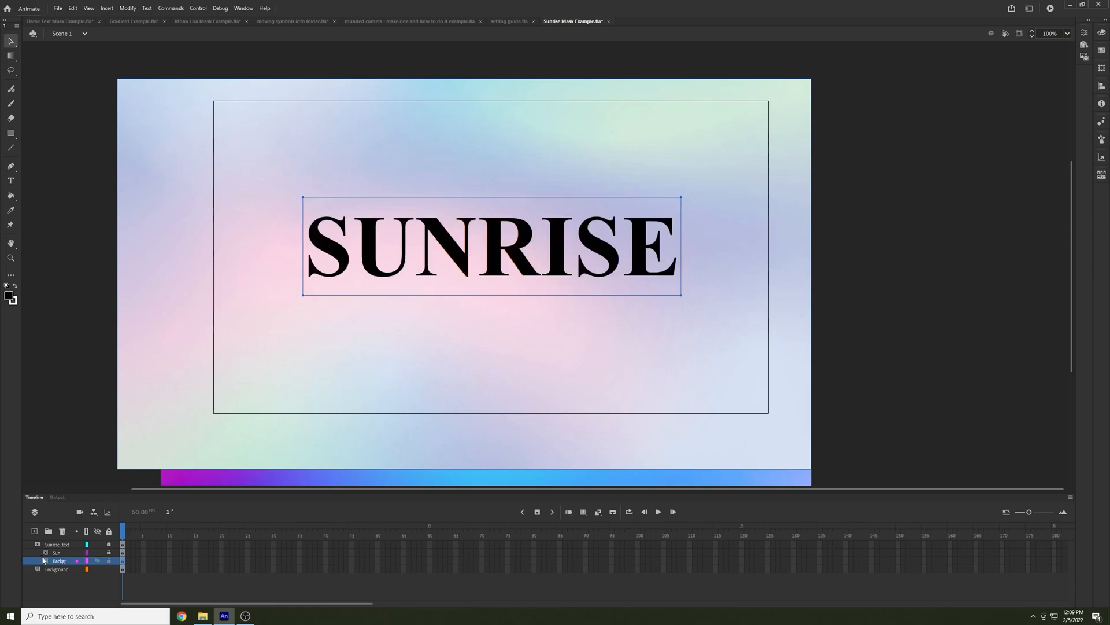
left_click(109, 561)
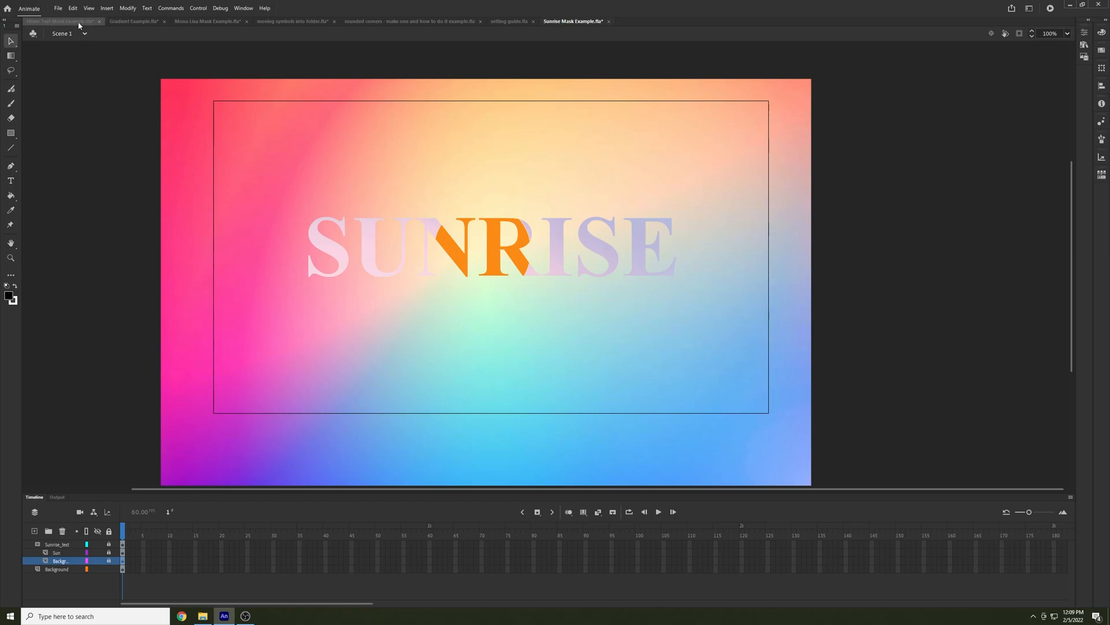
In Flame Text Mask Example.fla, try adding the fire background layer to the text mask with its lock on and off, and undo it
left_click(36, 21)
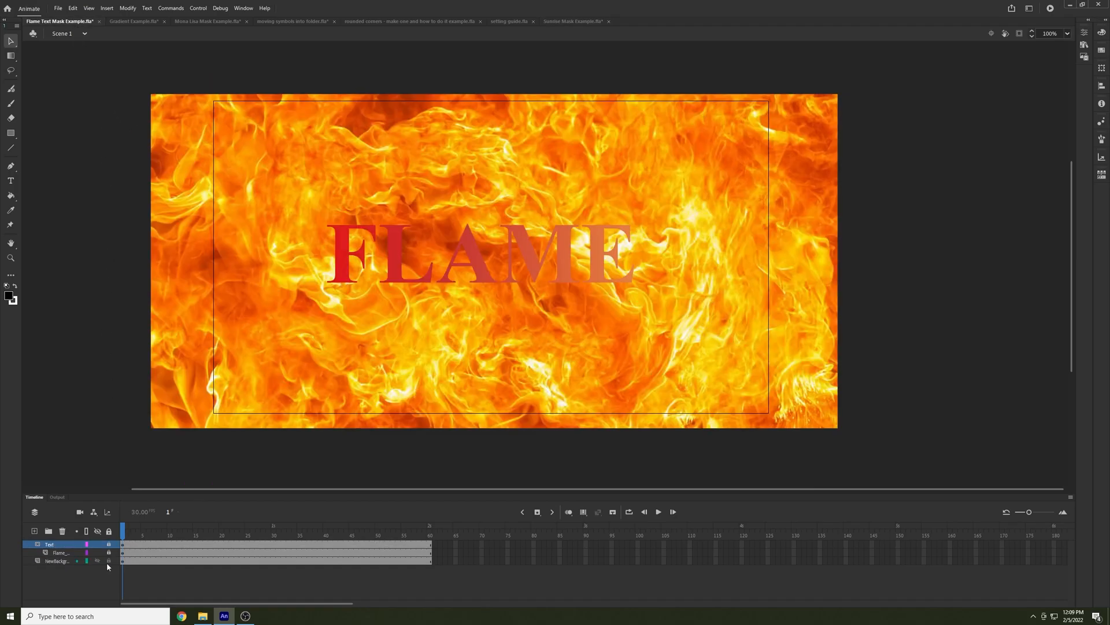
left_click(55, 561)
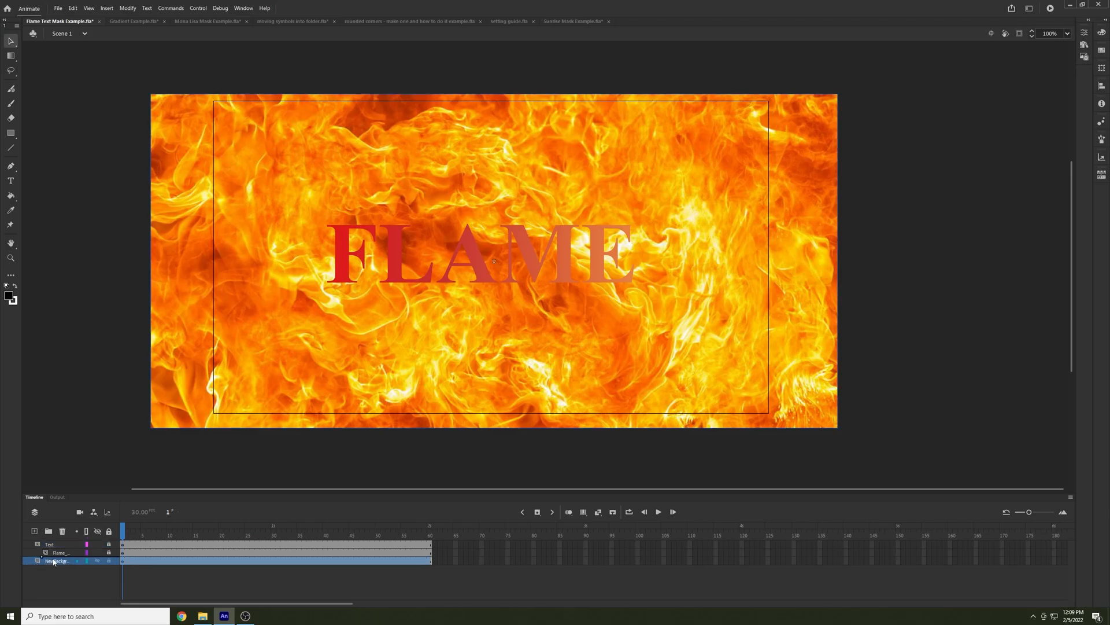
left_click(109, 561)
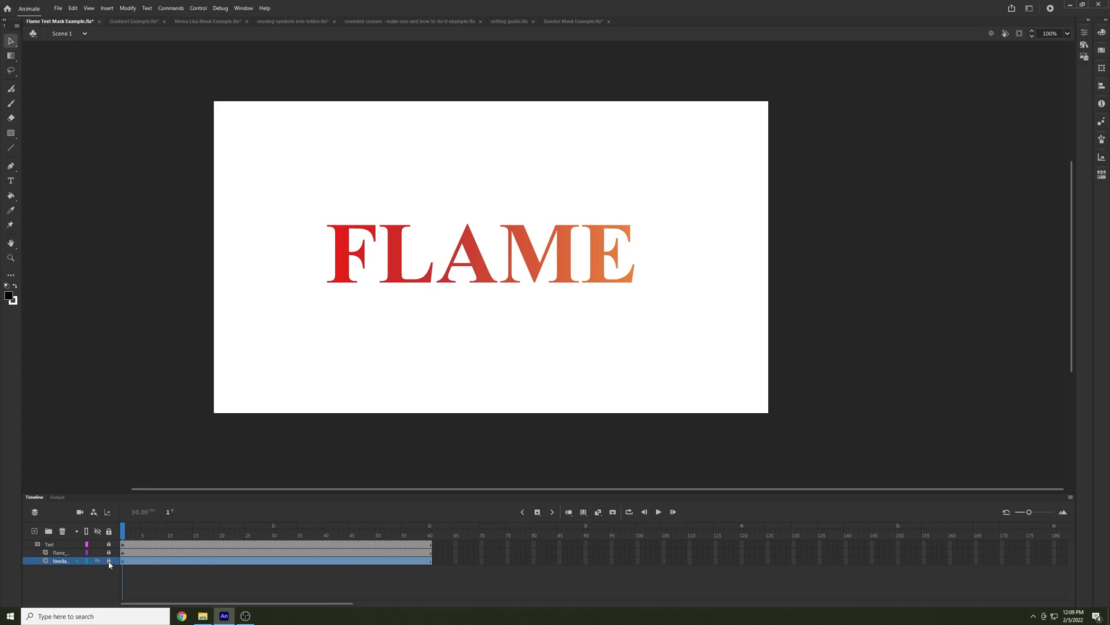
left_click(108, 561)
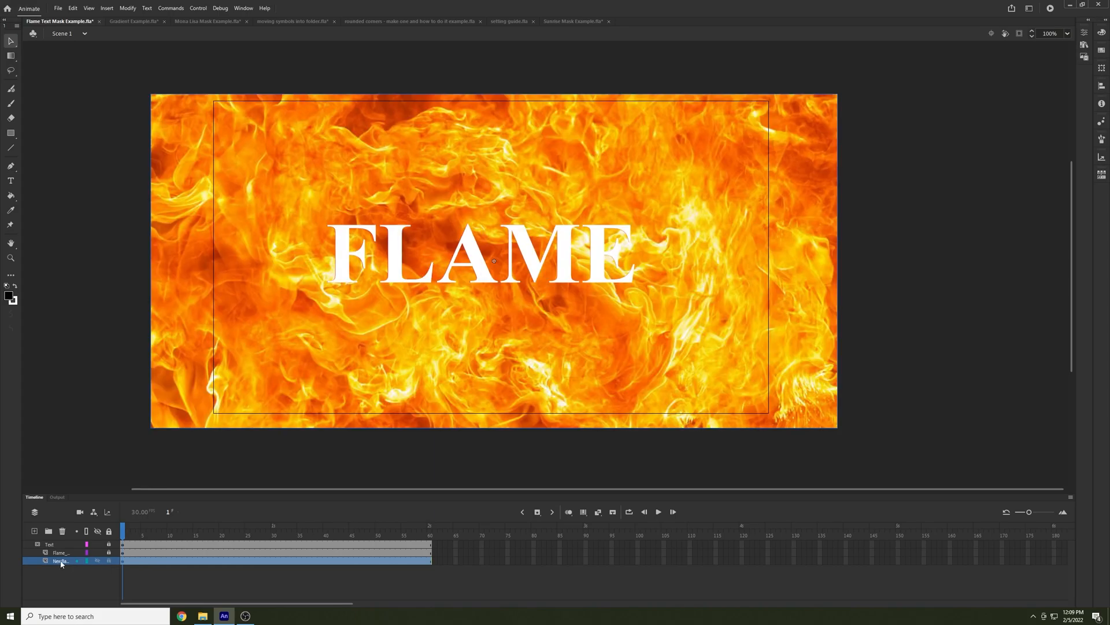
key("ctrl+z")
key("ctrl+z")
key("ctrl+z")
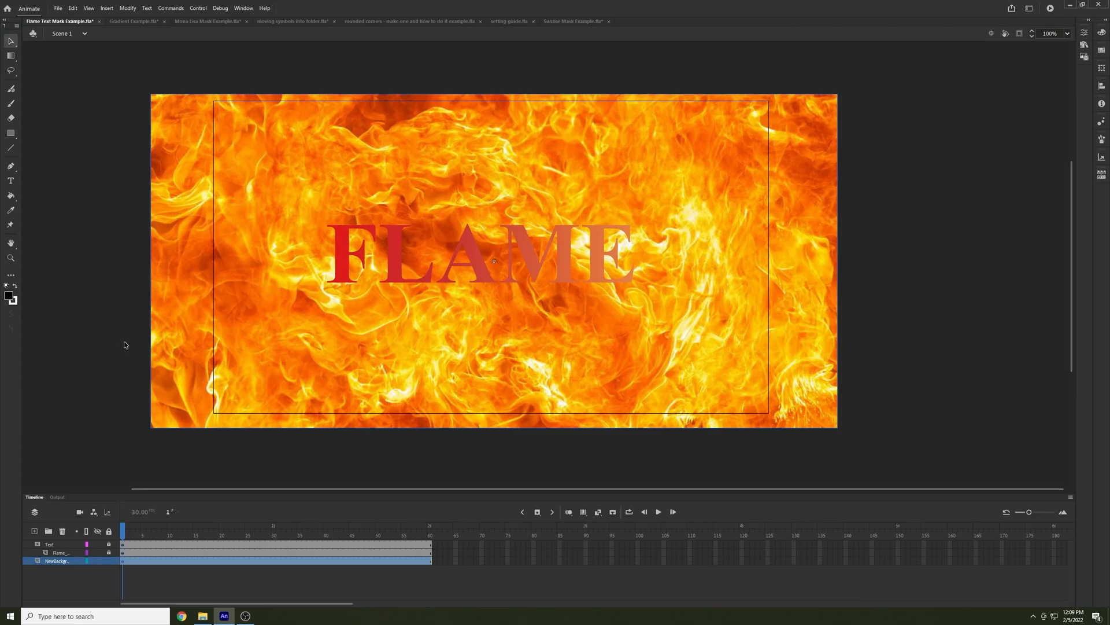
Show the rulers in setting guide.fla
left_click(558, 22)
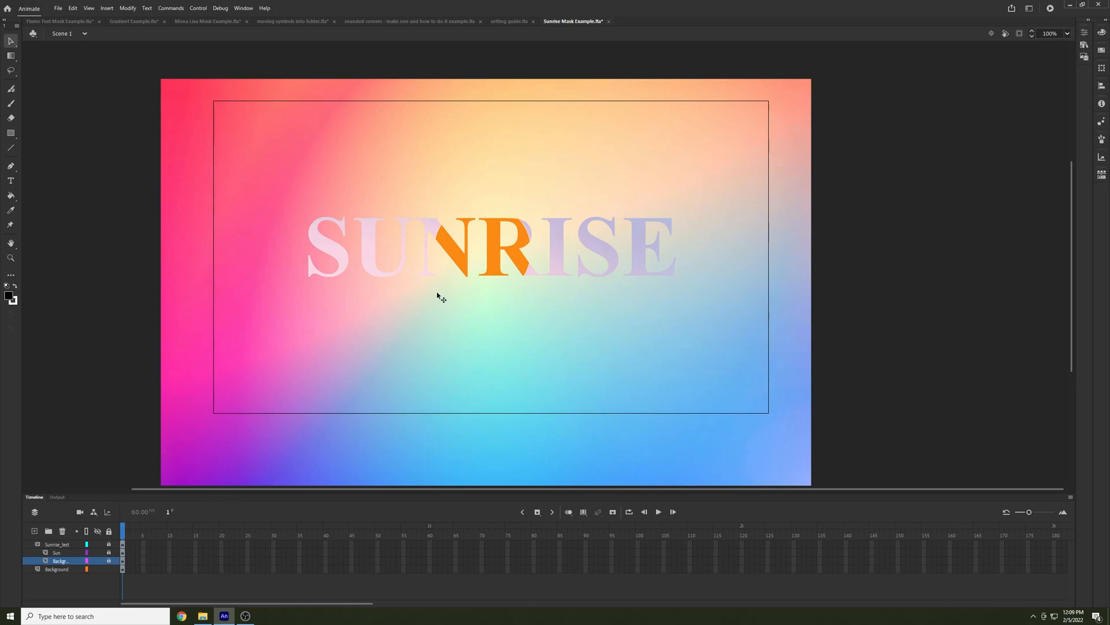
left_click(503, 21)
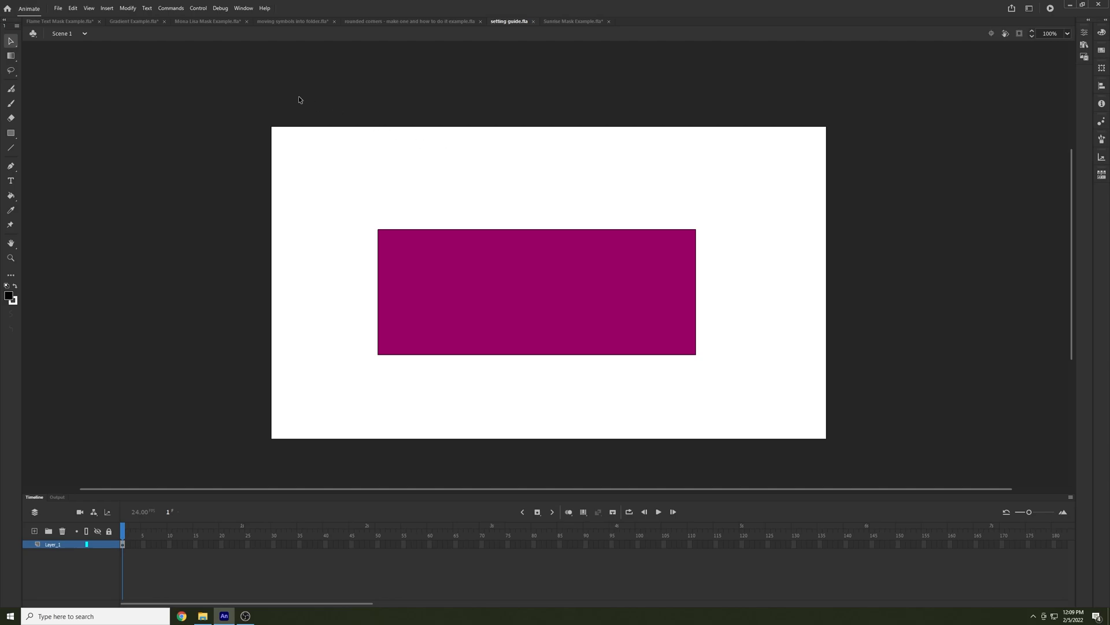
left_click(87, 8)
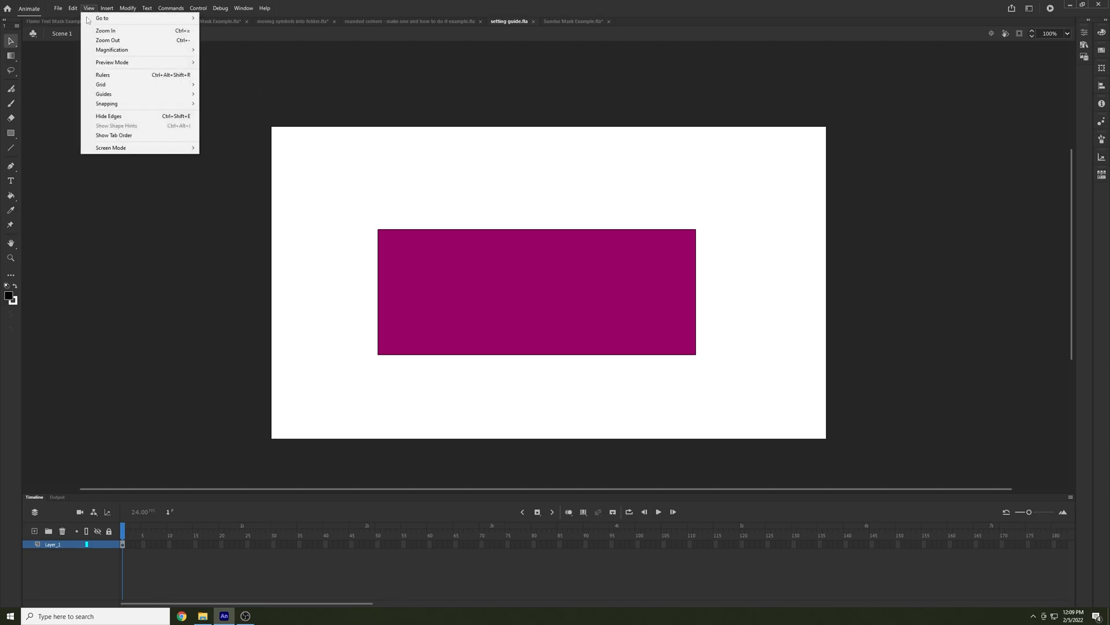
left_click(131, 77)
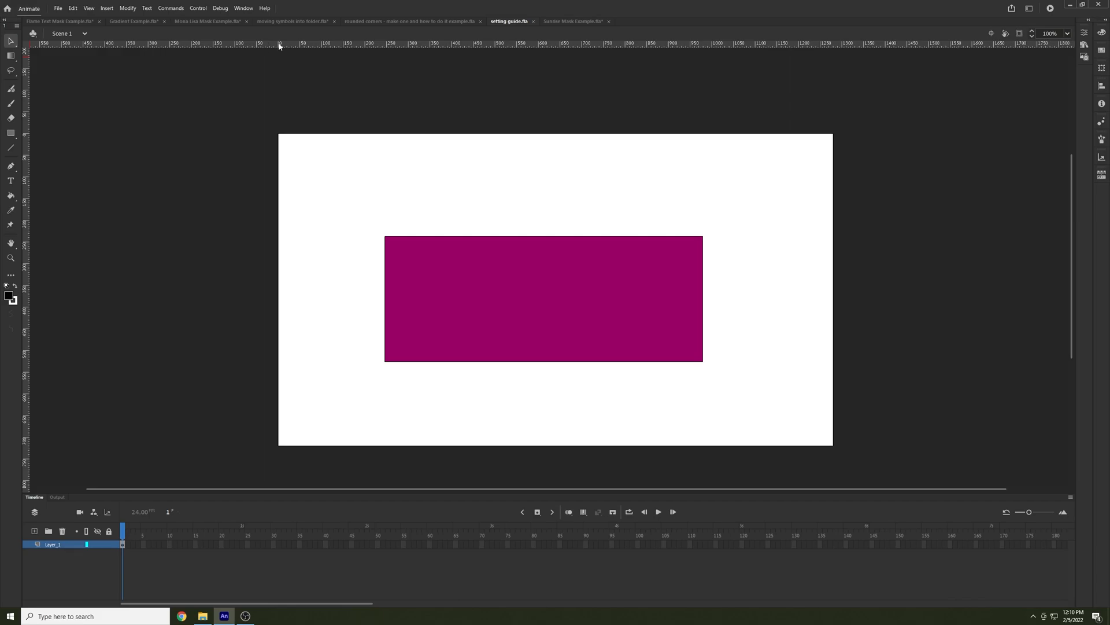
Place a horizontal guide about 100 px below the stage's upper edge and a vertical one along the rectangle's left edge, and clear all guides
left_click_drag(289, 45, 303, 180)
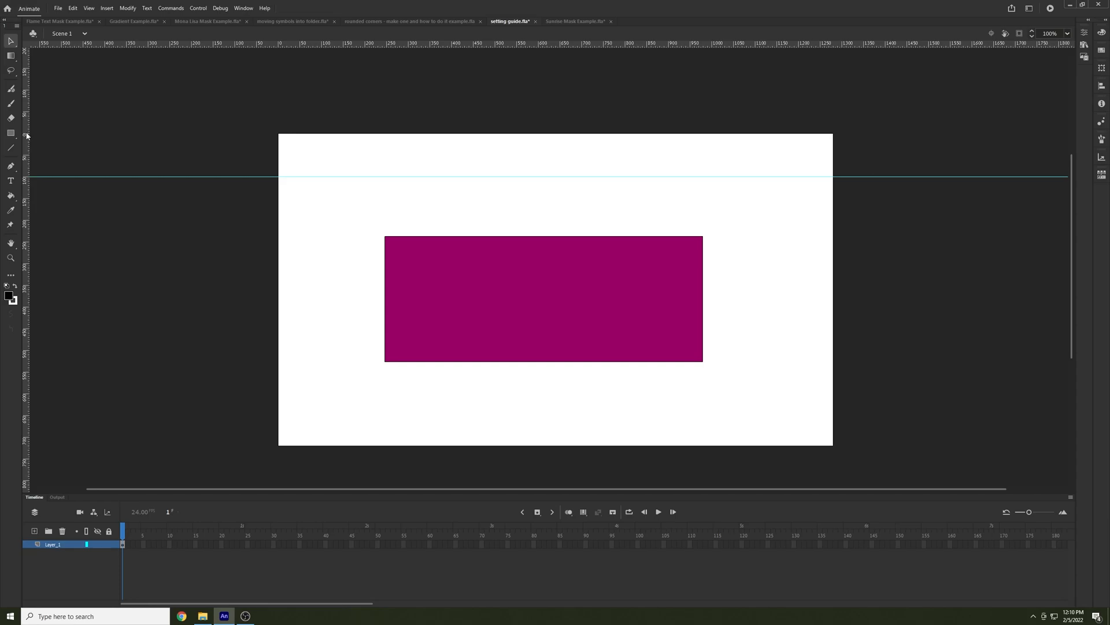
left_click_drag(50, 137, 385, 164)
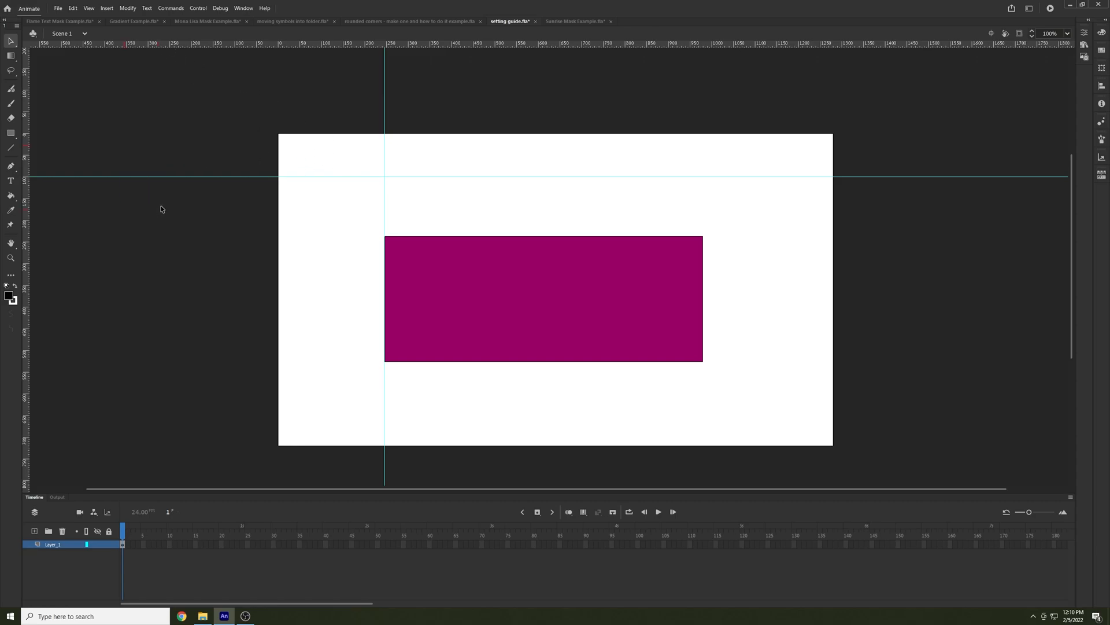
left_click(88, 9)
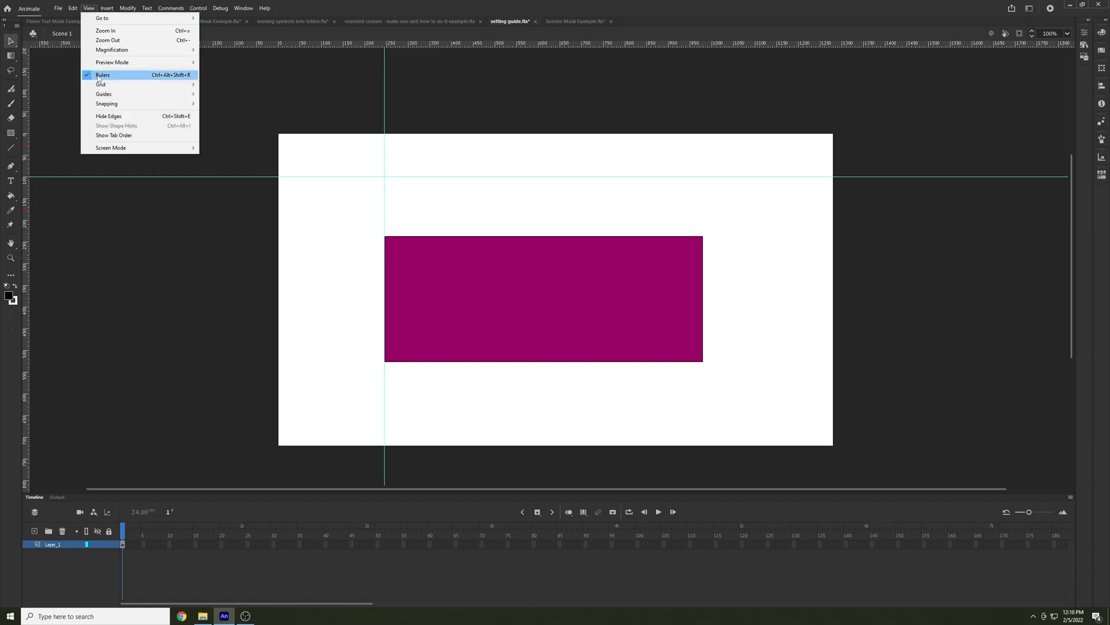
mouse_move(141, 94)
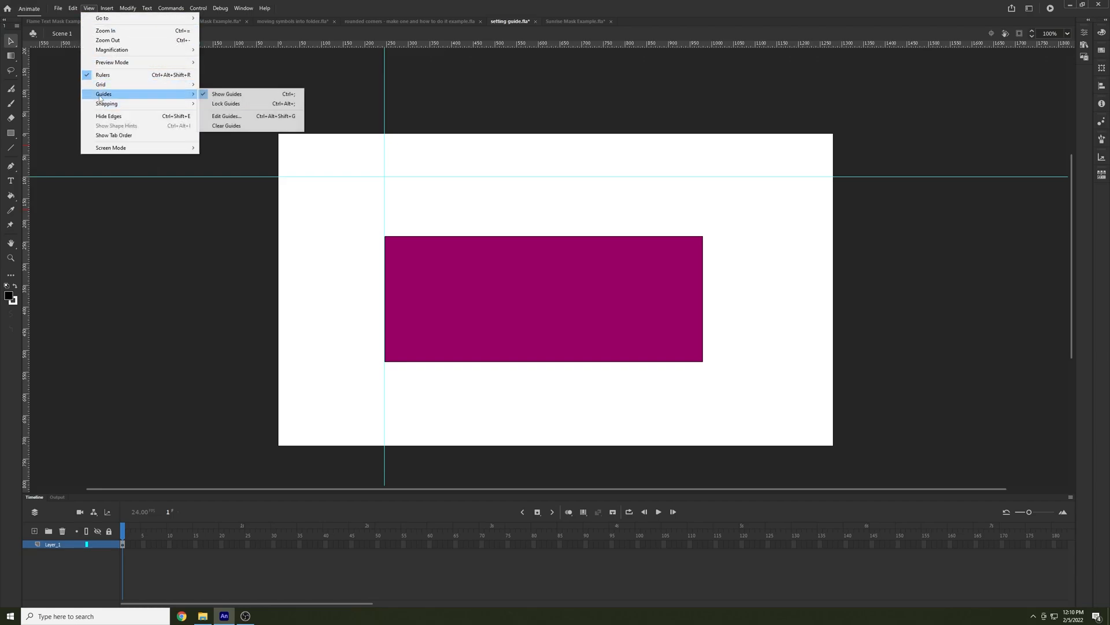
left_click(235, 126)
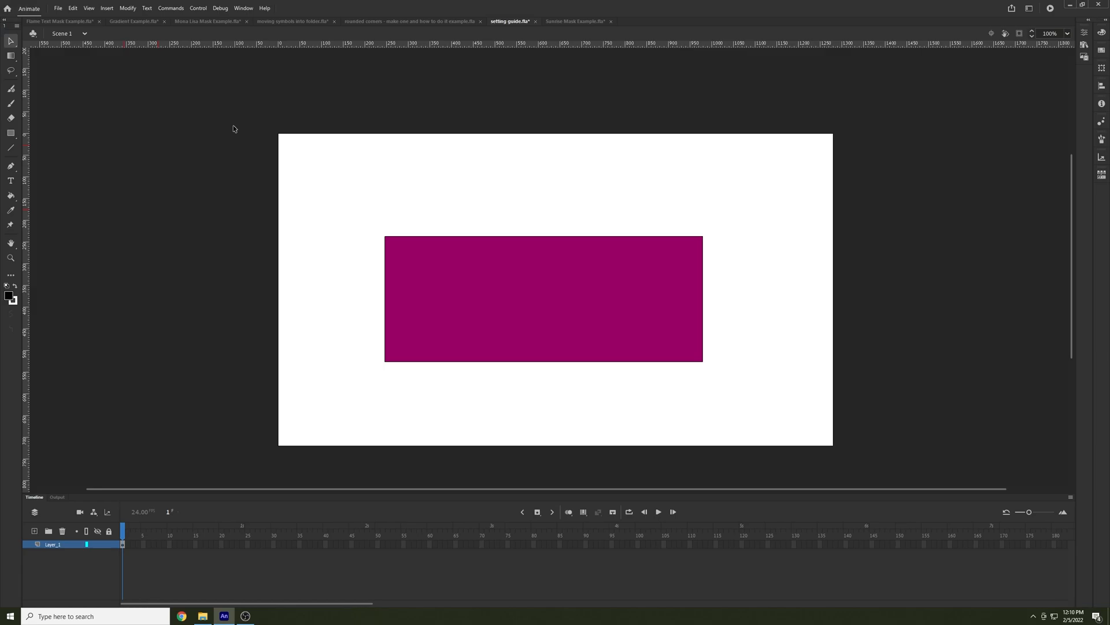
In moving symbols into folder.fla, create a layer folder above the layers and move the Circle layer into it
left_click(295, 21)
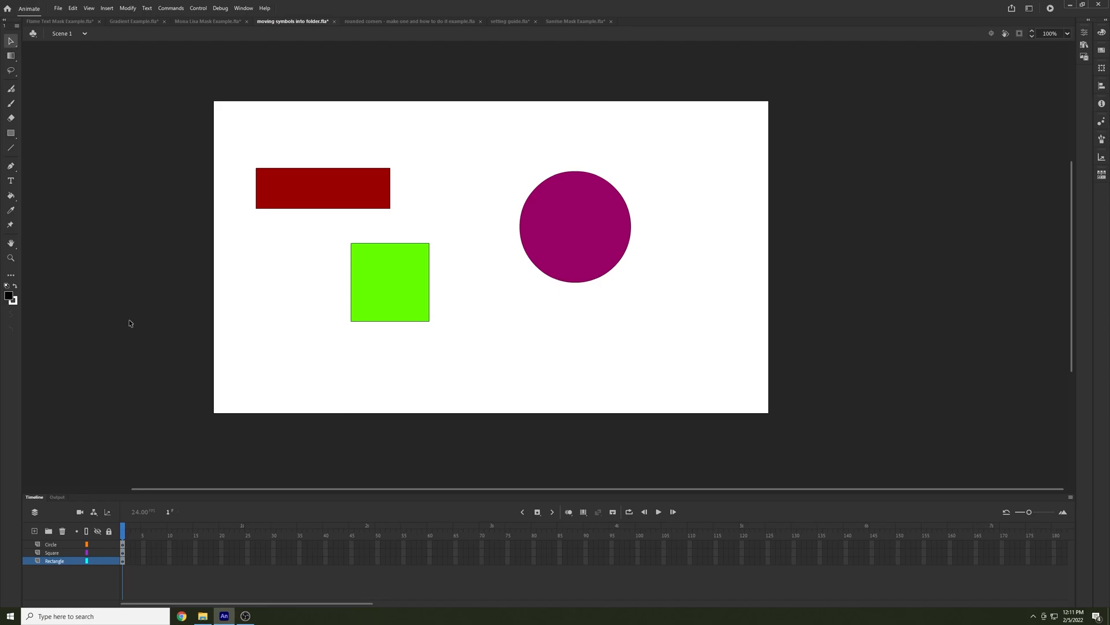
left_click(48, 531)
left_click_drag(56, 565, 56, 541)
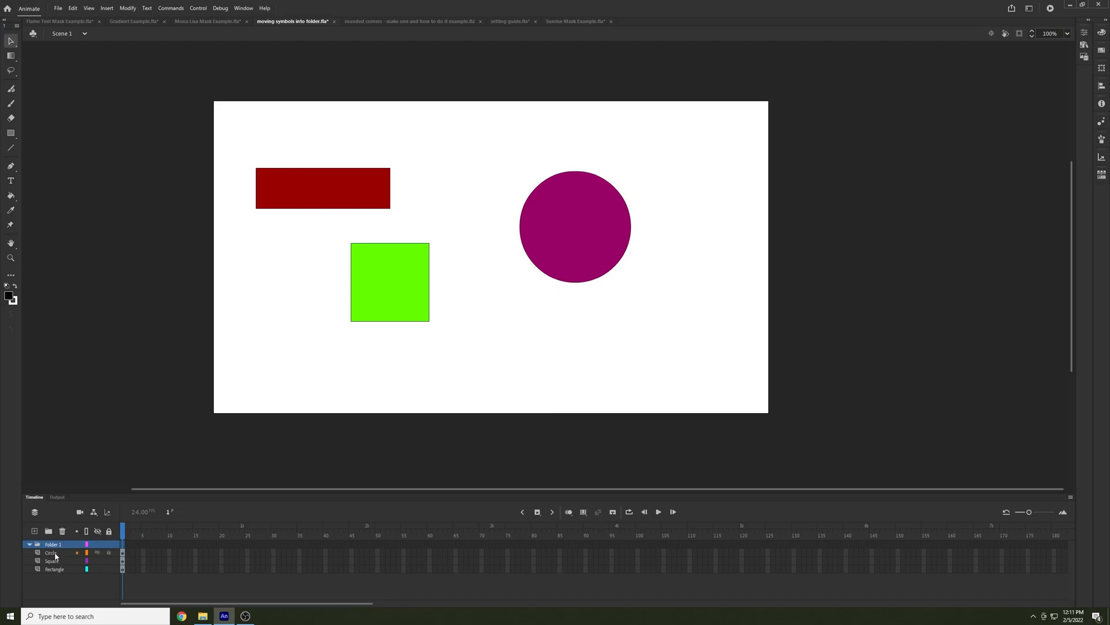
left_click(51, 555)
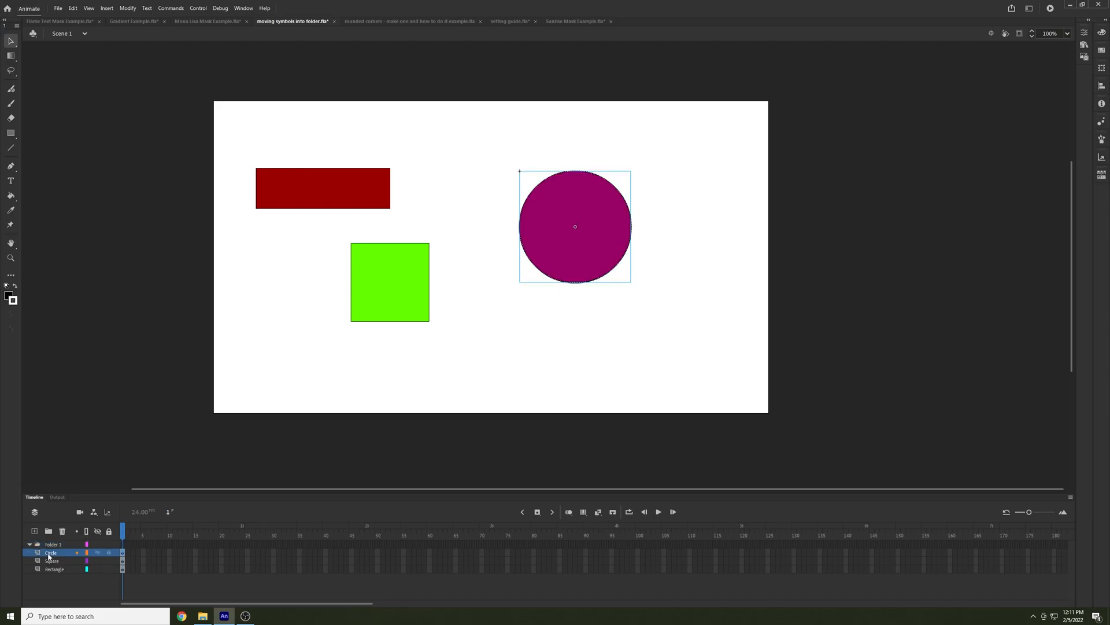
left_click_drag(48, 553, 54, 547)
Rename the purple circle's symbol in the library to Circle
left_click(1084, 45)
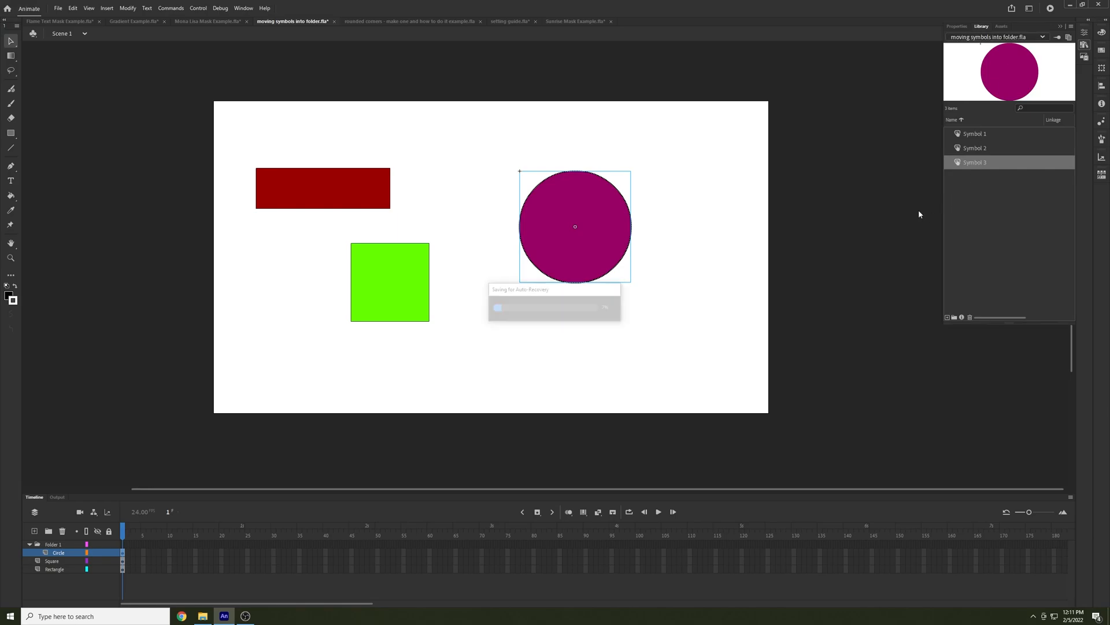
double_click(977, 163)
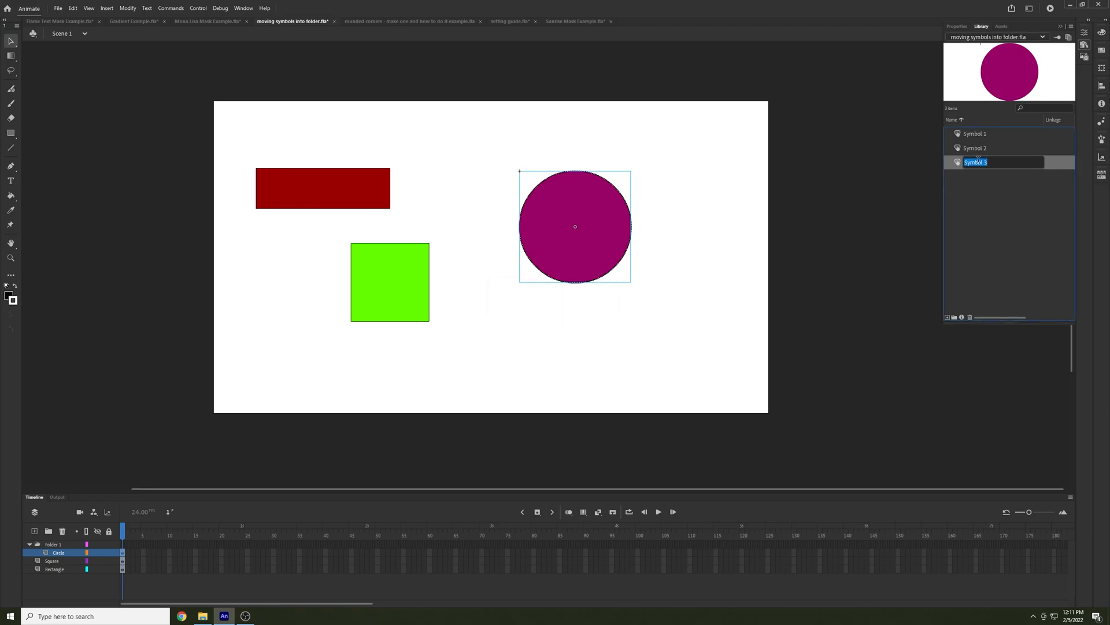
type("Circle")
key("Return")
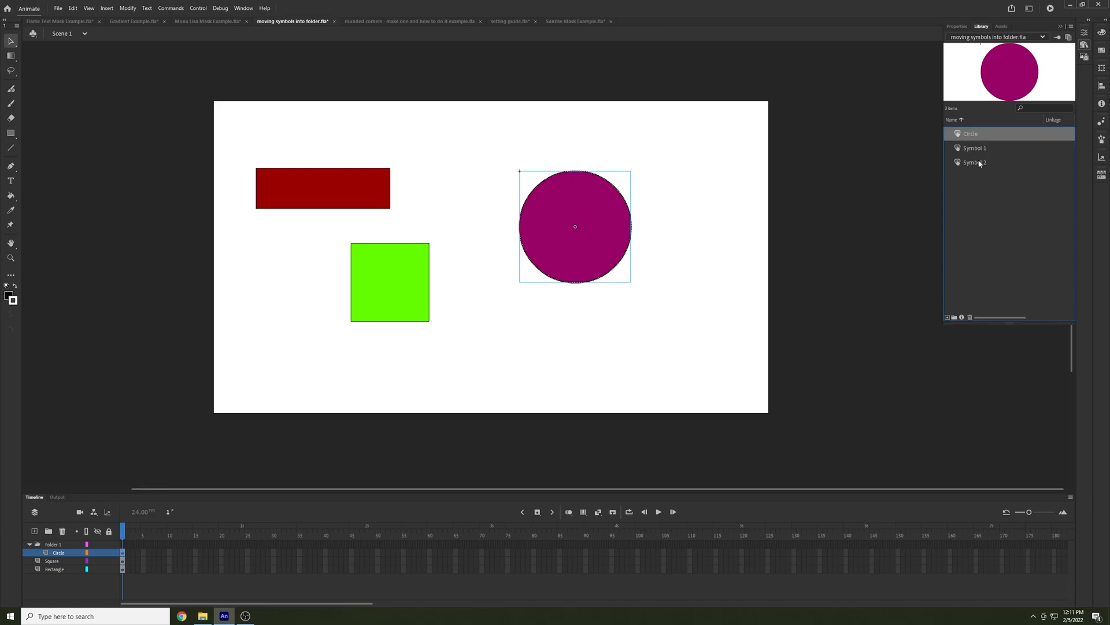
Rename the red rectangle's symbol in the library to Rectangle
left_click(347, 194)
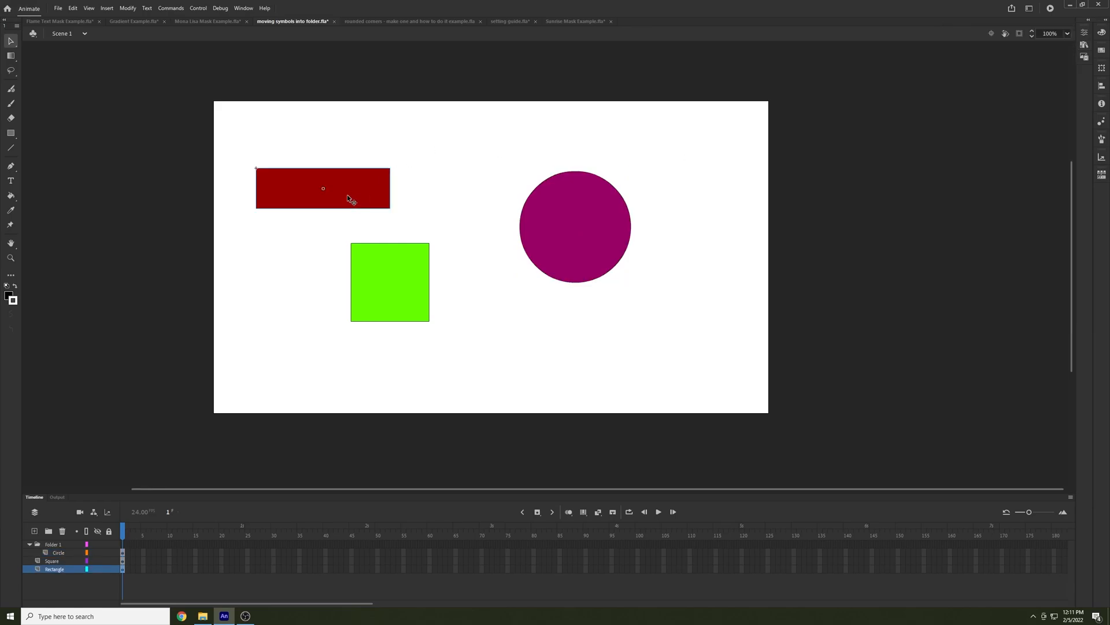
left_click(1084, 45)
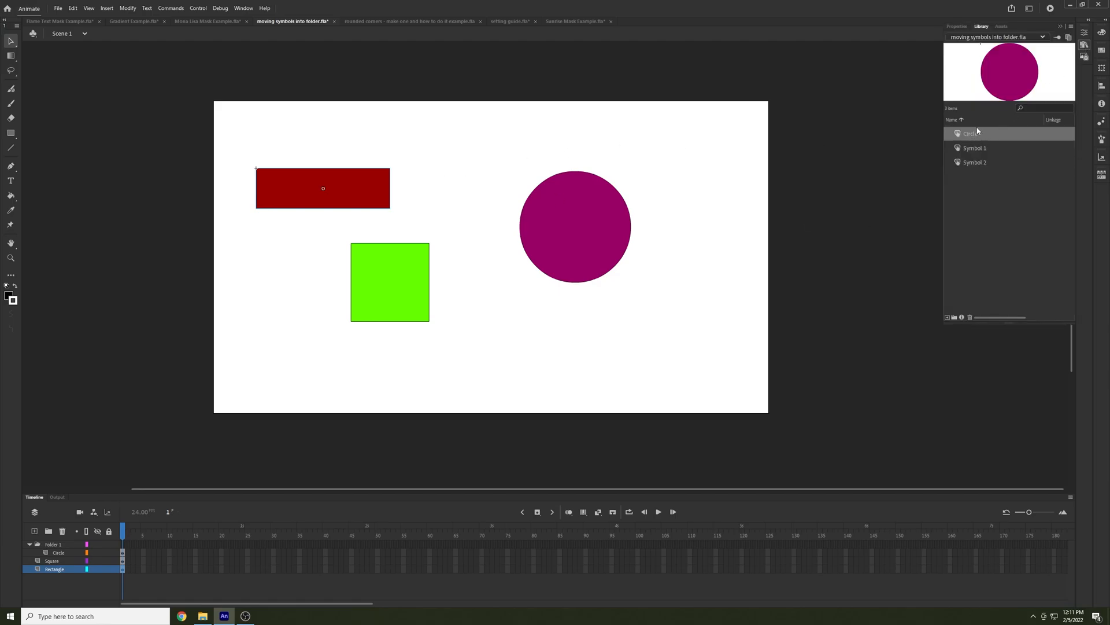
left_click(976, 148)
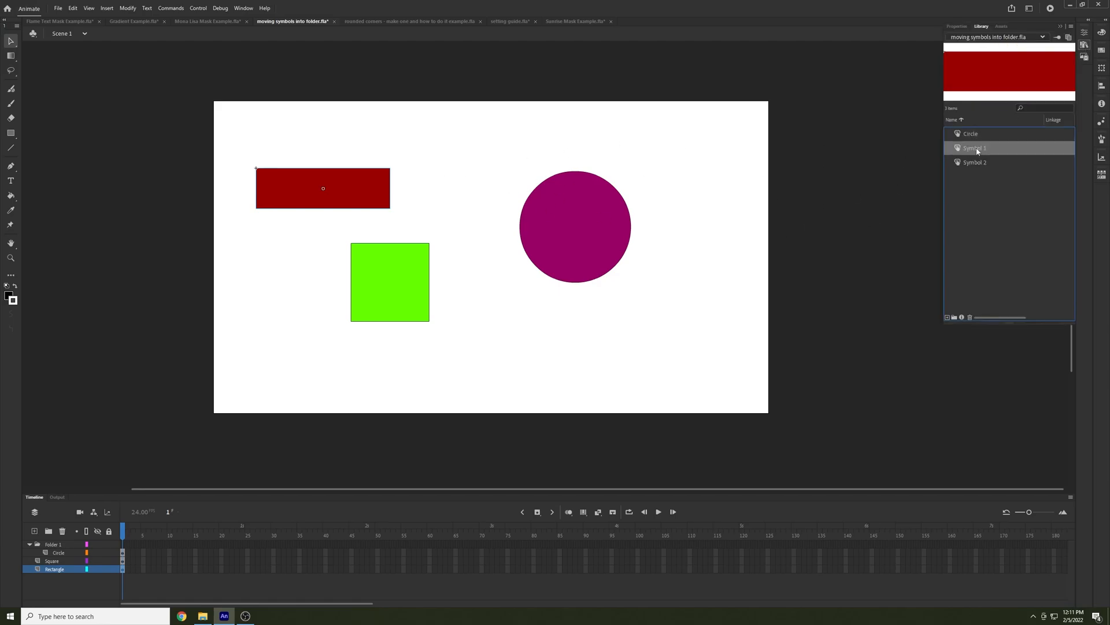
double_click(976, 149)
type("Rectang")
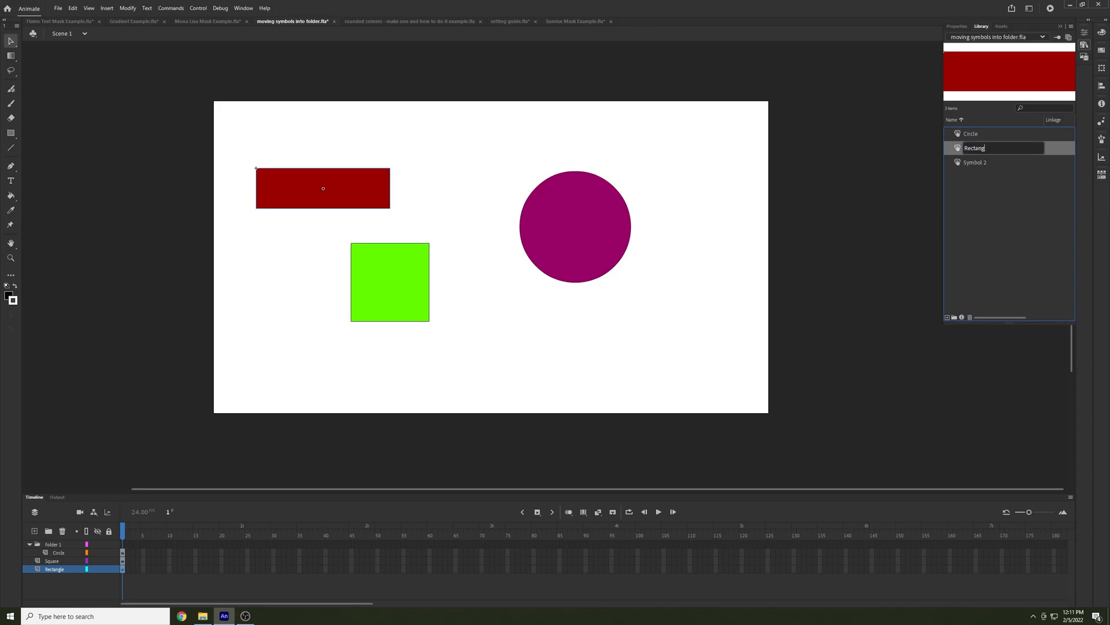
type("le")
key("Return")
Rename the green square's symbol in the library to Square
left_click(974, 164)
double_click(975, 163)
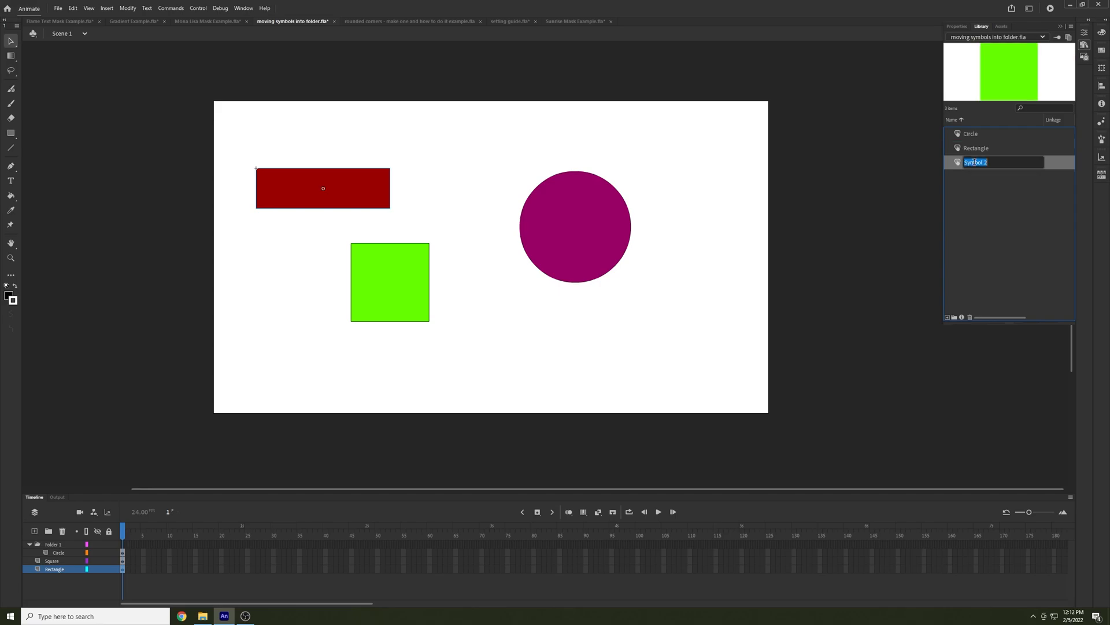
type("Square")
key("Return")
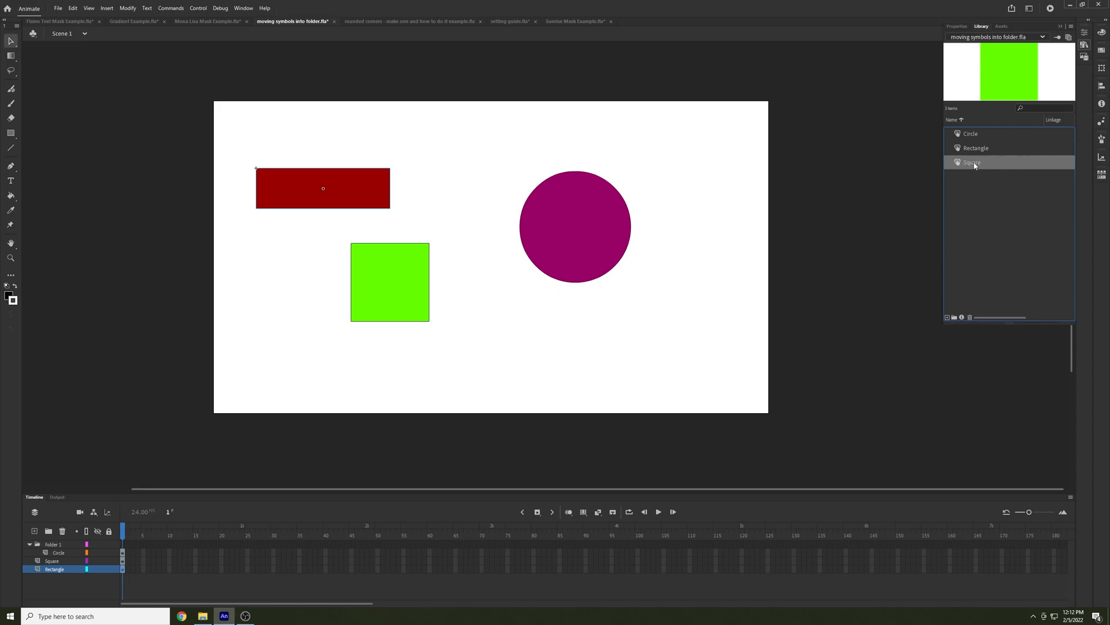
Create a library folder named "Shapes I love"
left_click(954, 318)
type("Shapes")
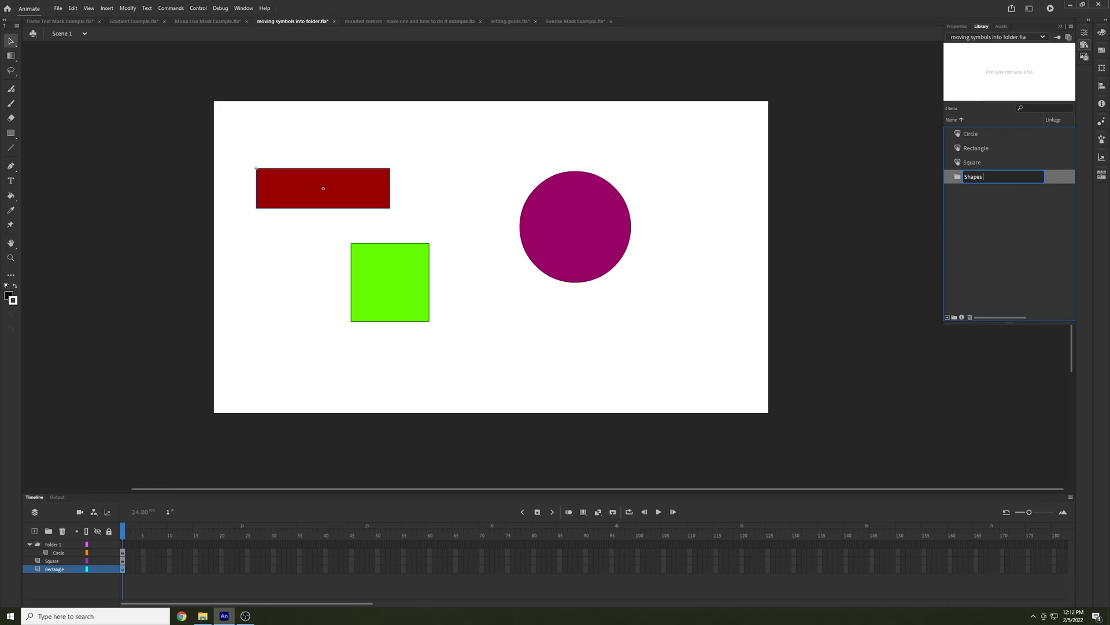
type(" I love")
key("Return")
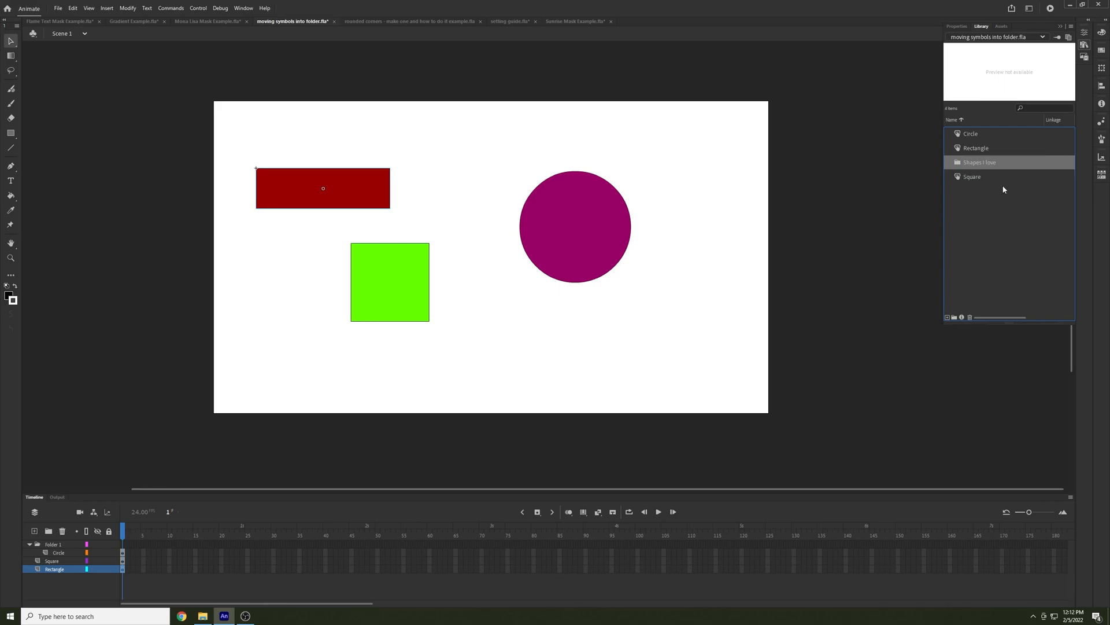
Create a second library folder named "Shapes I don't"
left_click(955, 317)
type("Shapes")
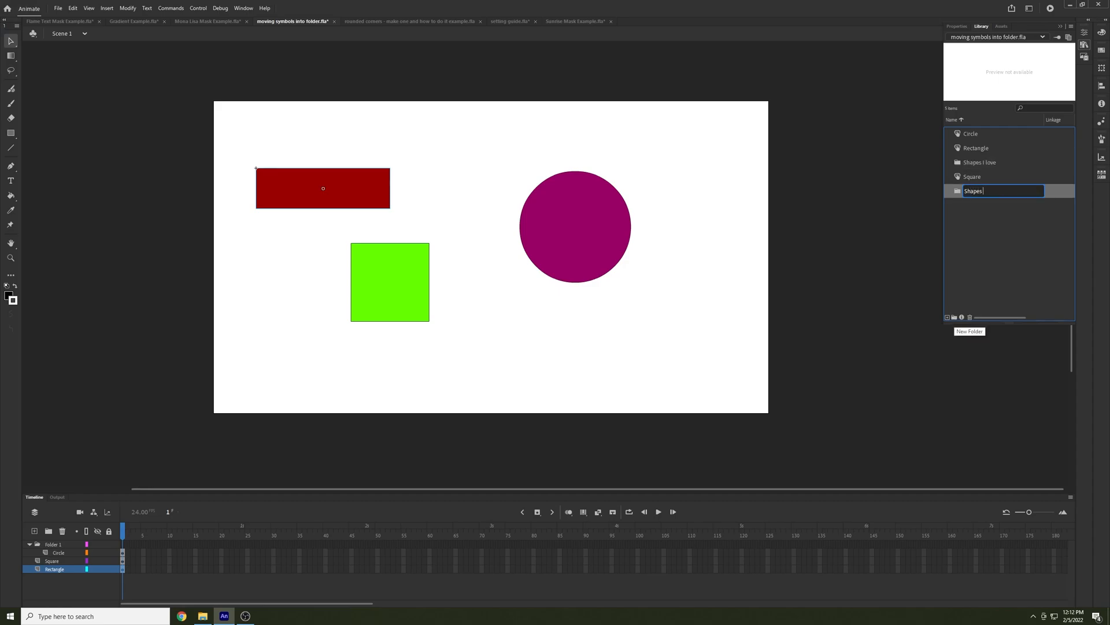
type(" I don't")
key("Return")
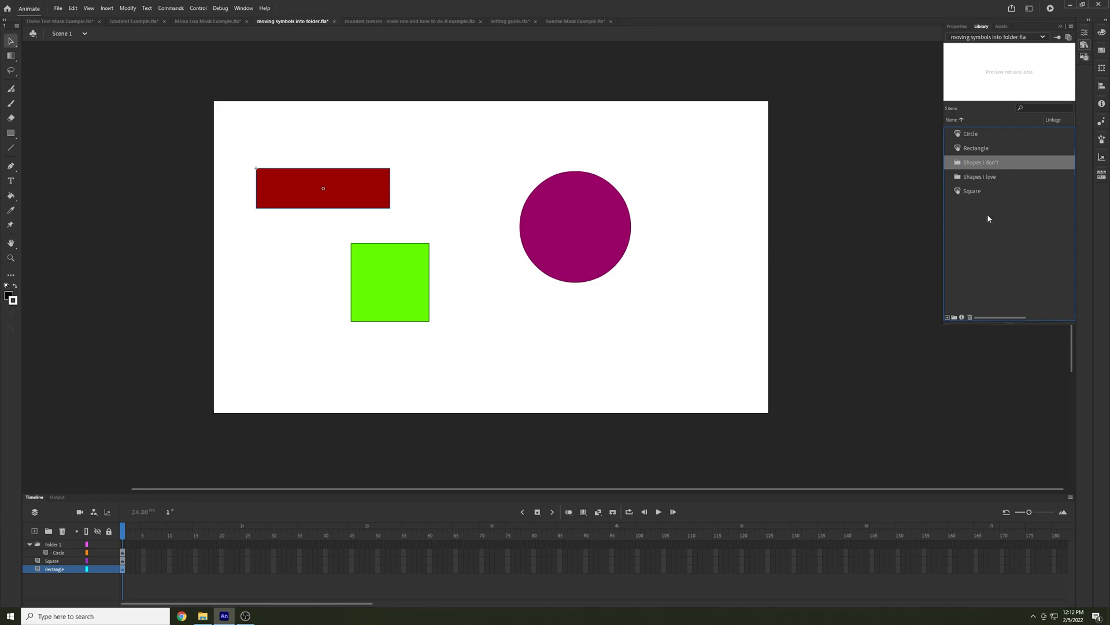
Move the Square and Circle symbols into "Shapes I love" and Rectangle into "Shapes I don't", and expand both folders
left_click(974, 191)
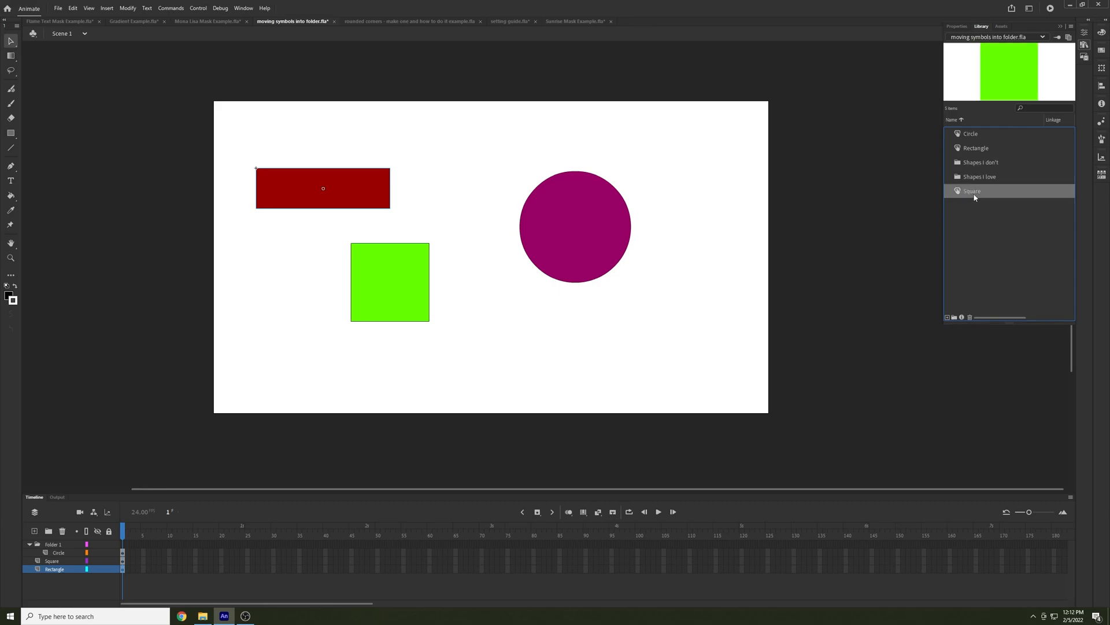
left_click_drag(975, 196, 977, 166)
left_click(976, 148)
left_click(977, 138)
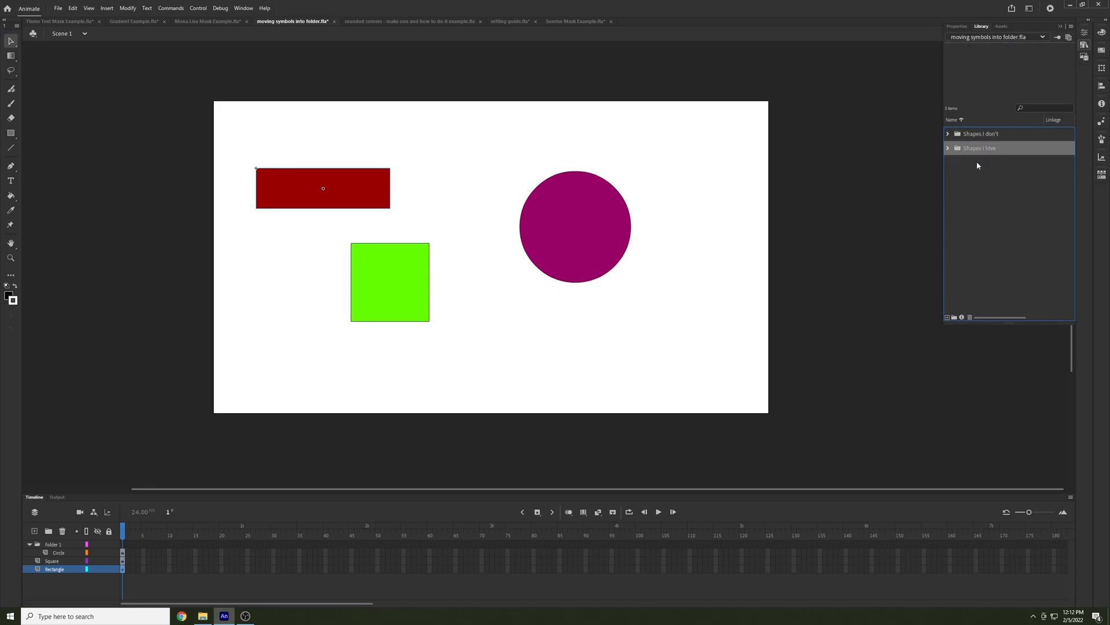
left_click(948, 148)
left_click(948, 134)
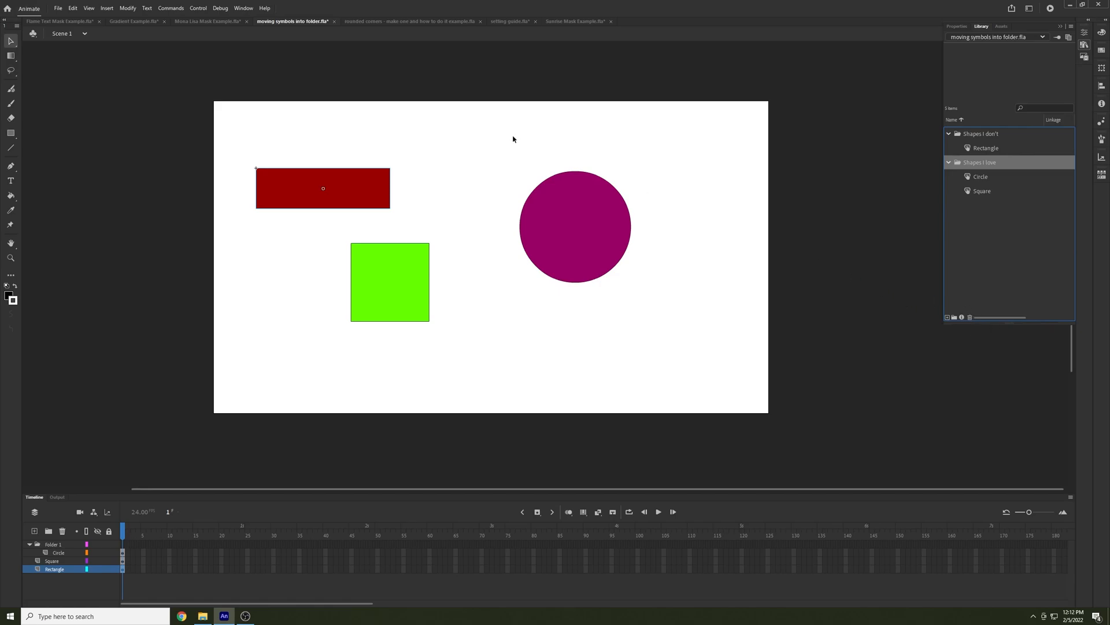
In rounded corners - make one and how to do it example.fla, draw a black rectangle primitive just right of the red rectangle
left_click(416, 21)
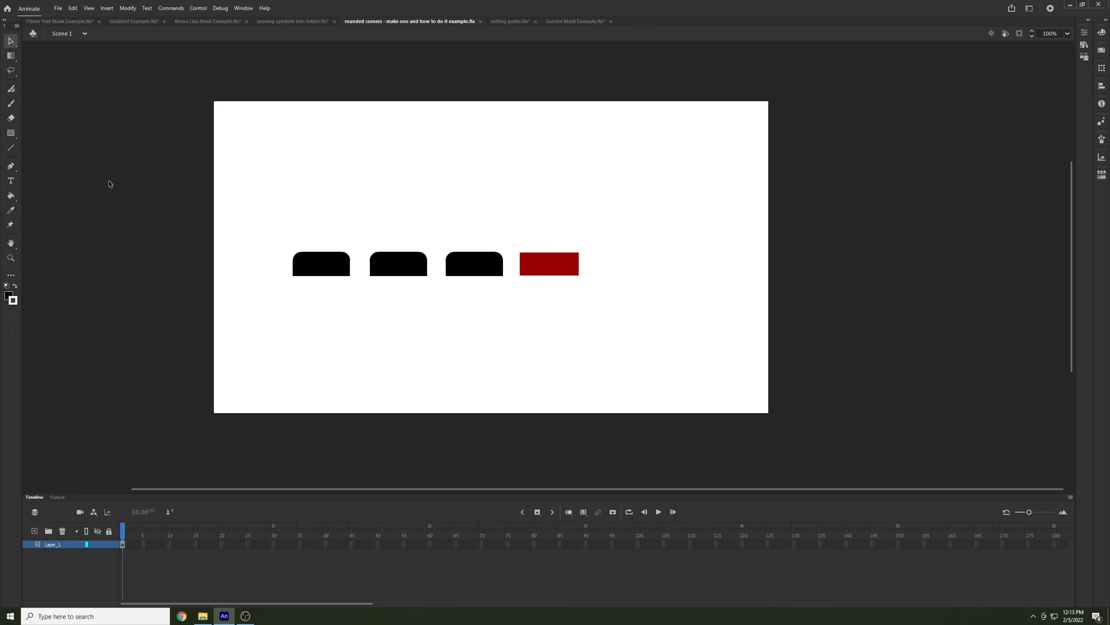
left_click(13, 134)
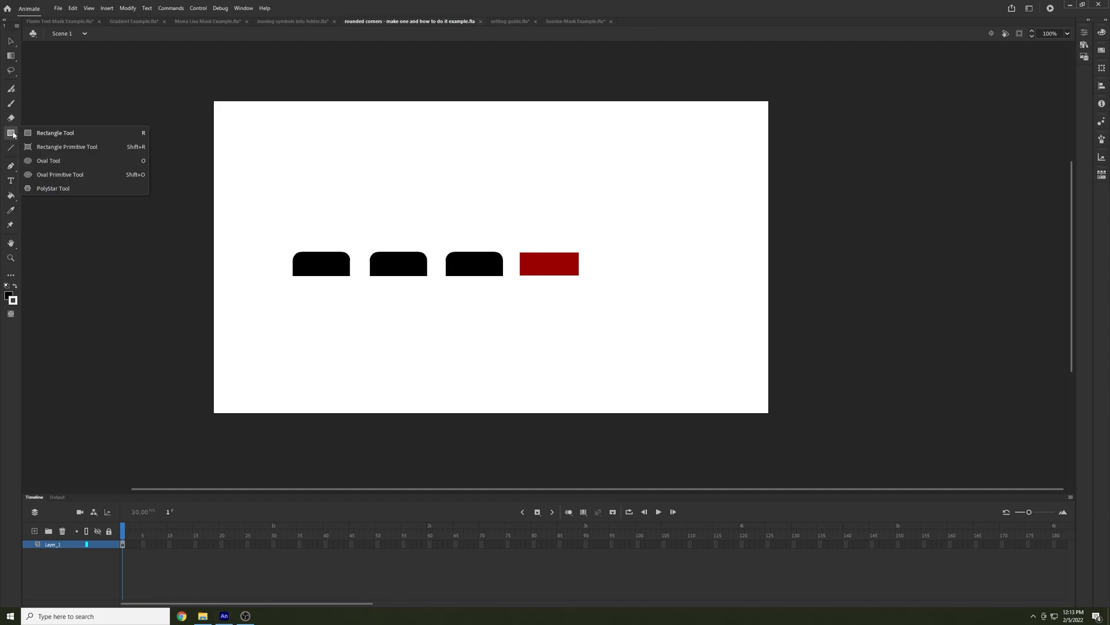
left_click(56, 147)
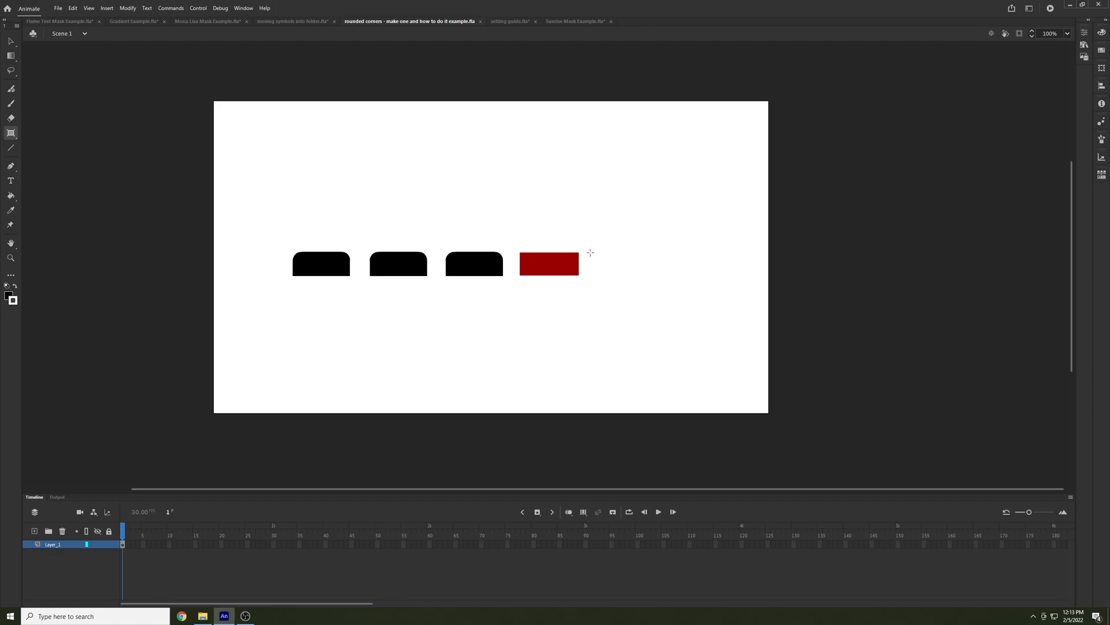
left_click_drag(589, 252, 665, 278)
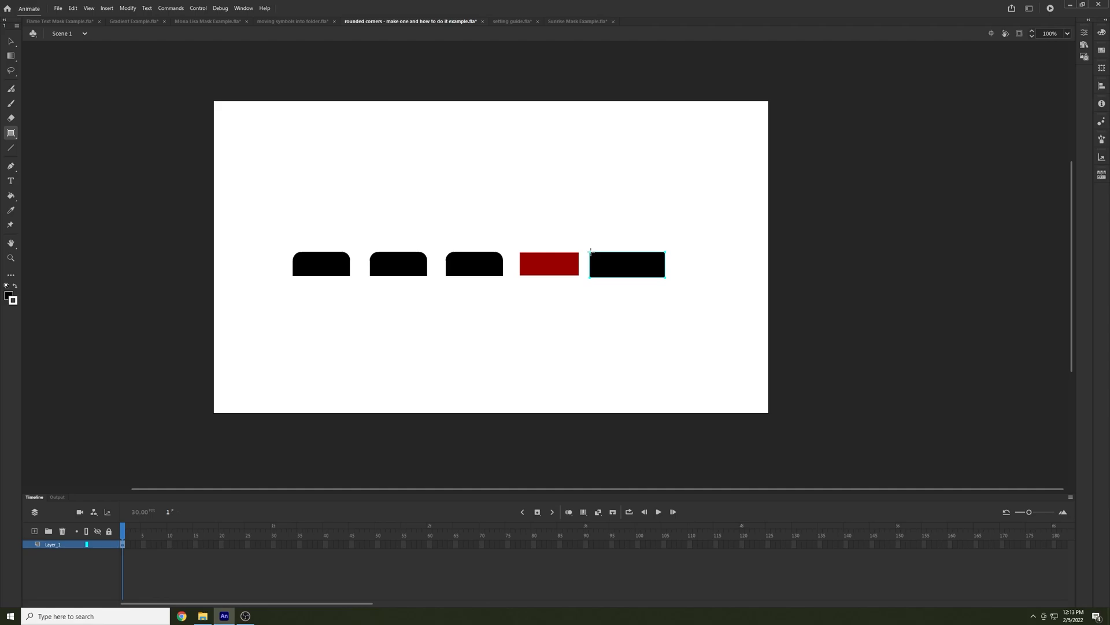
Try the single corner radius option on the red rectangle and return it to individual corner radii
left_click(11, 41)
left_click(538, 264)
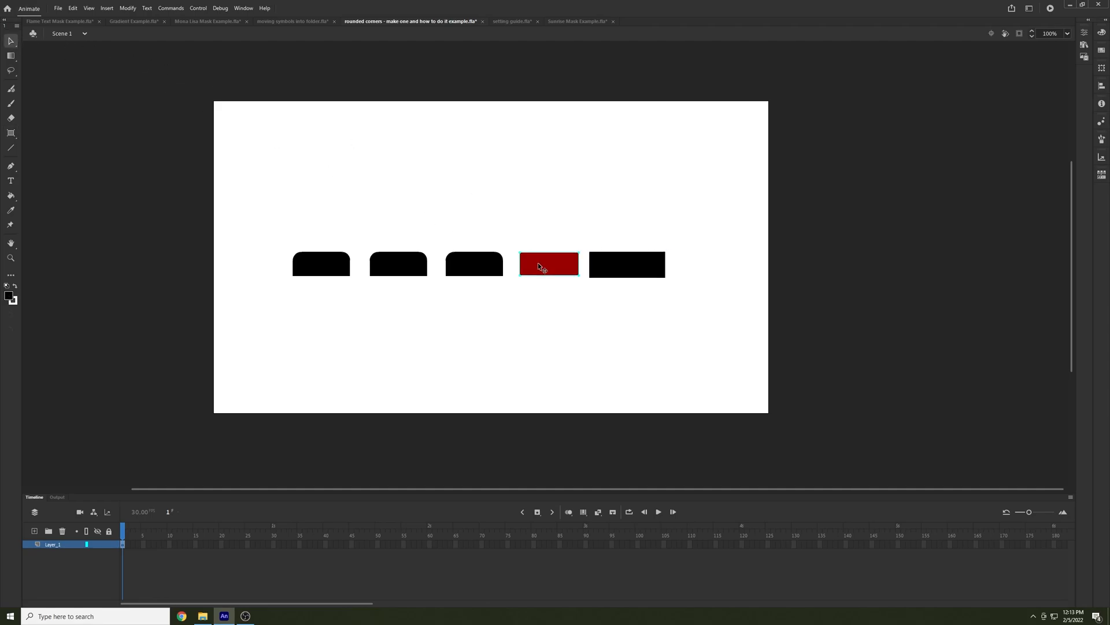
left_click(1085, 33)
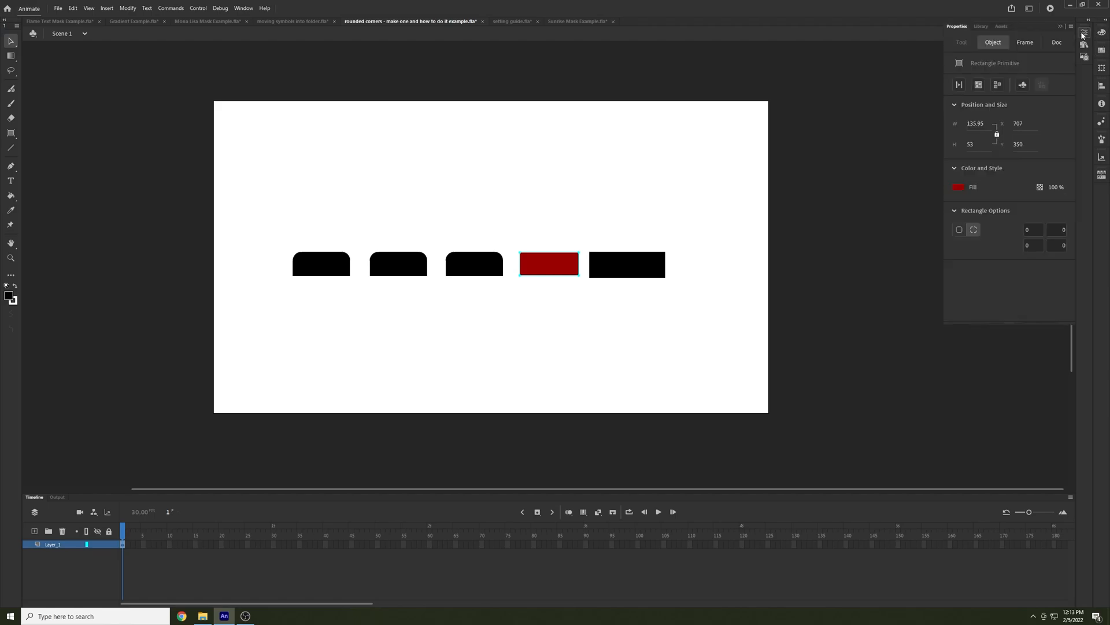
left_click(991, 44)
left_click(959, 230)
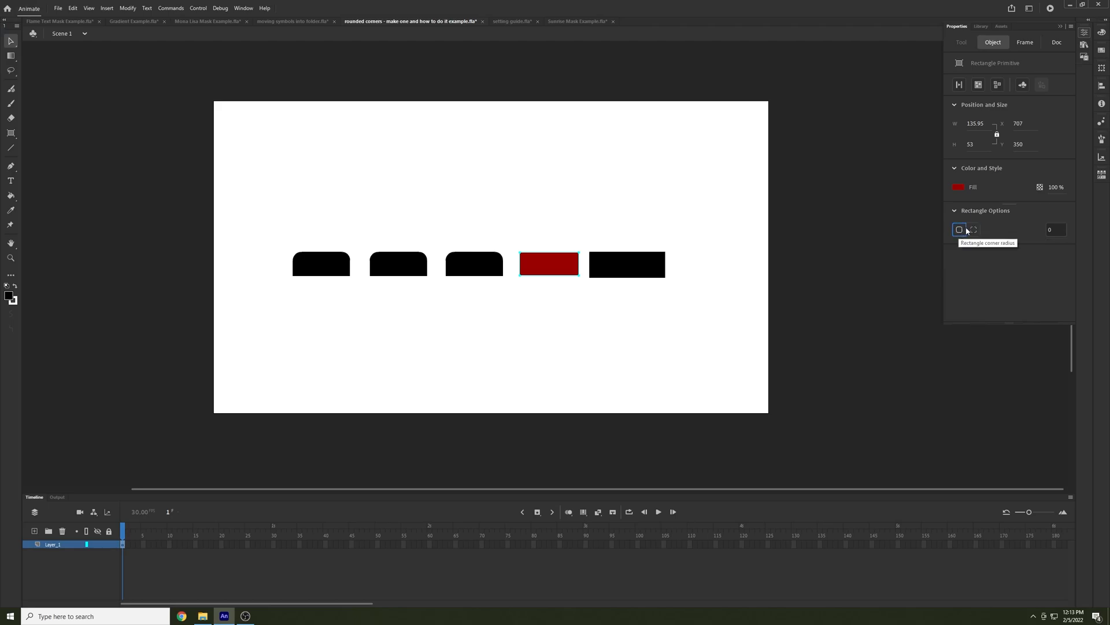
left_click(975, 231)
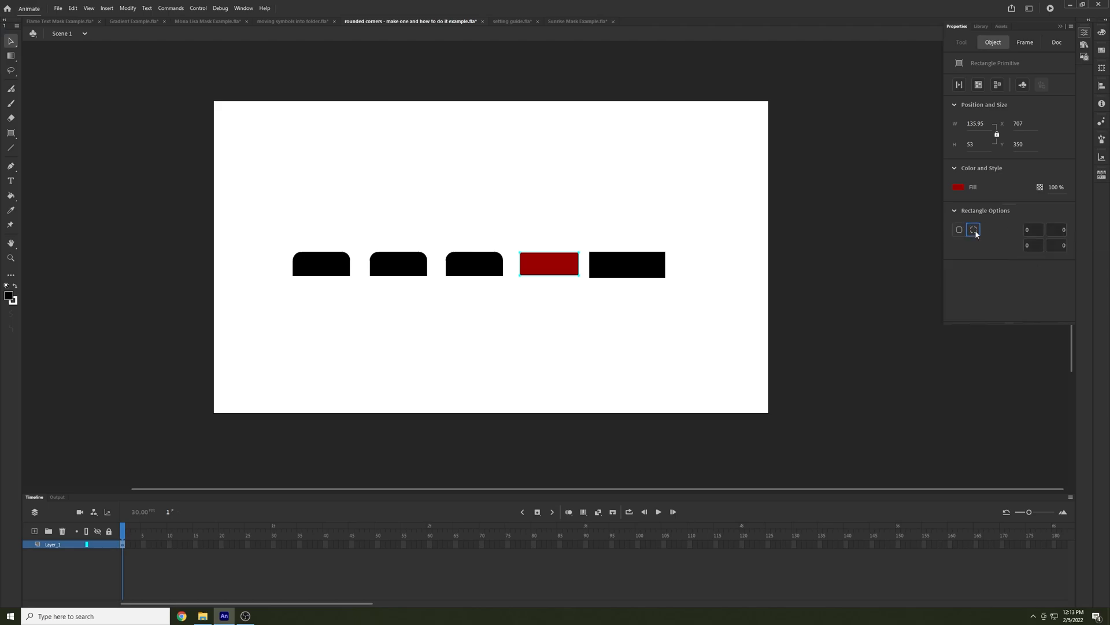
Examine the individual corner radii of the third rounded black rectangle
left_click(475, 267)
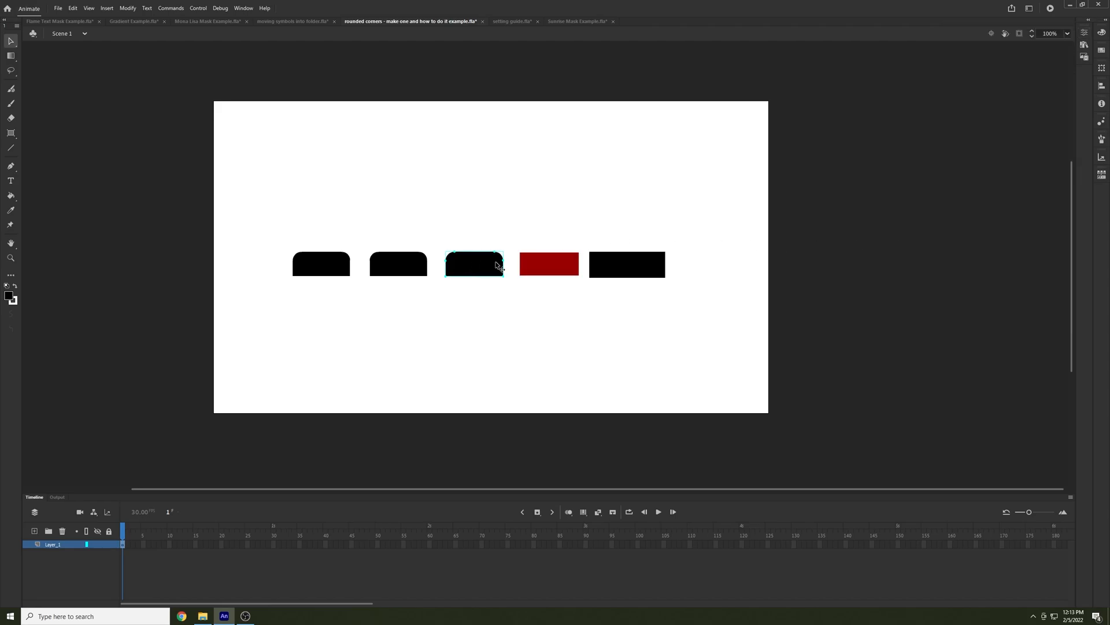
left_click(1084, 44)
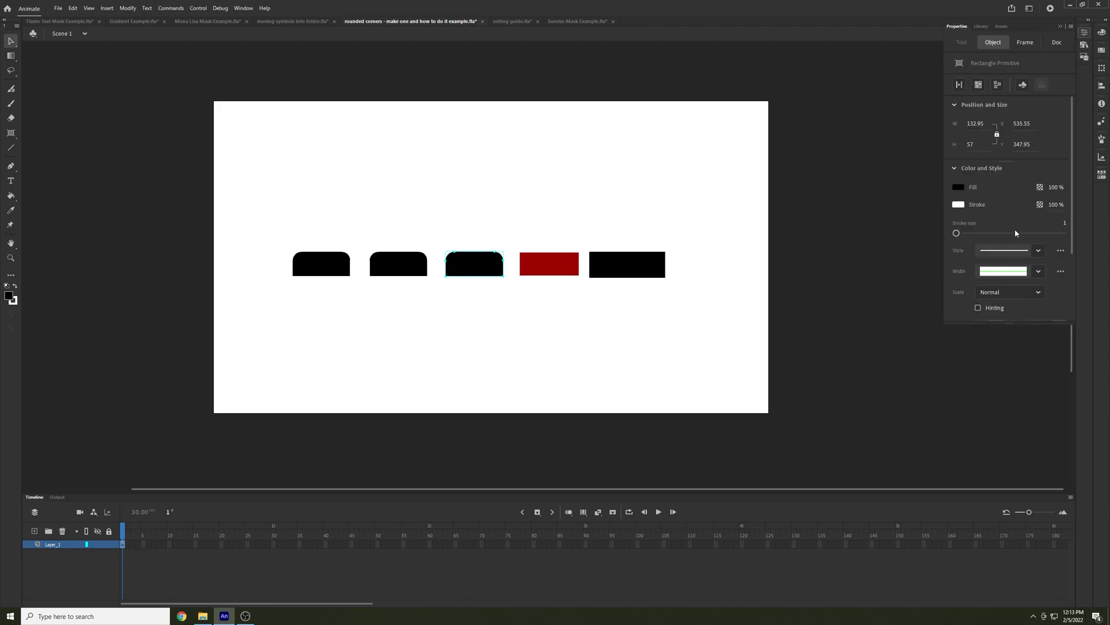
scroll(992, 203, "down", 3)
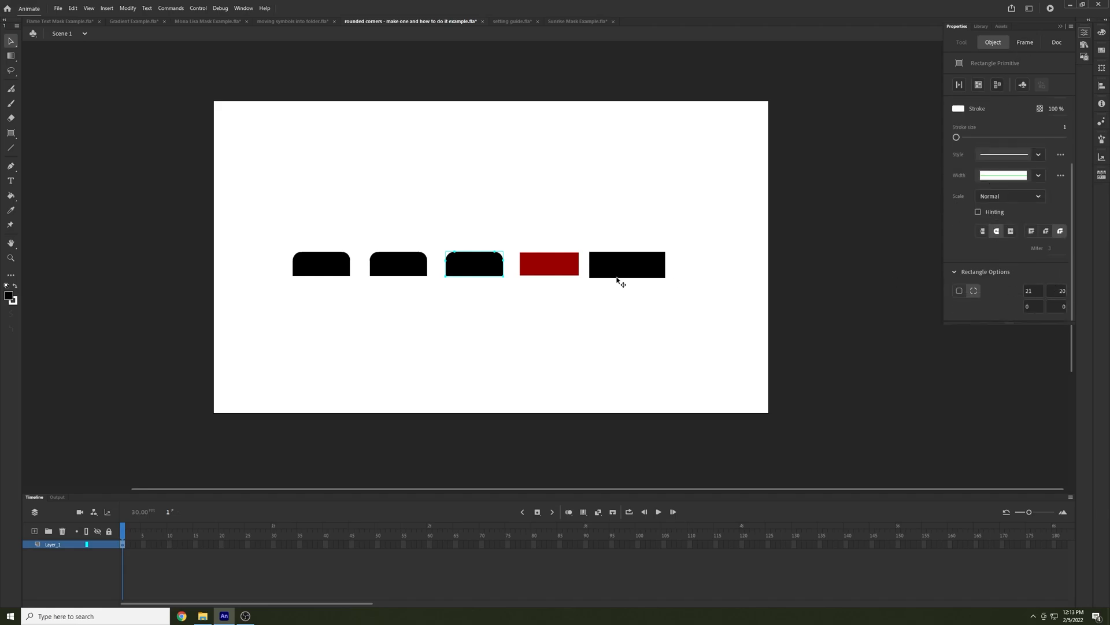
Set the red rectangle's upper-left corner radius to 21 and its upper-right corner radius to 20
left_click(554, 267)
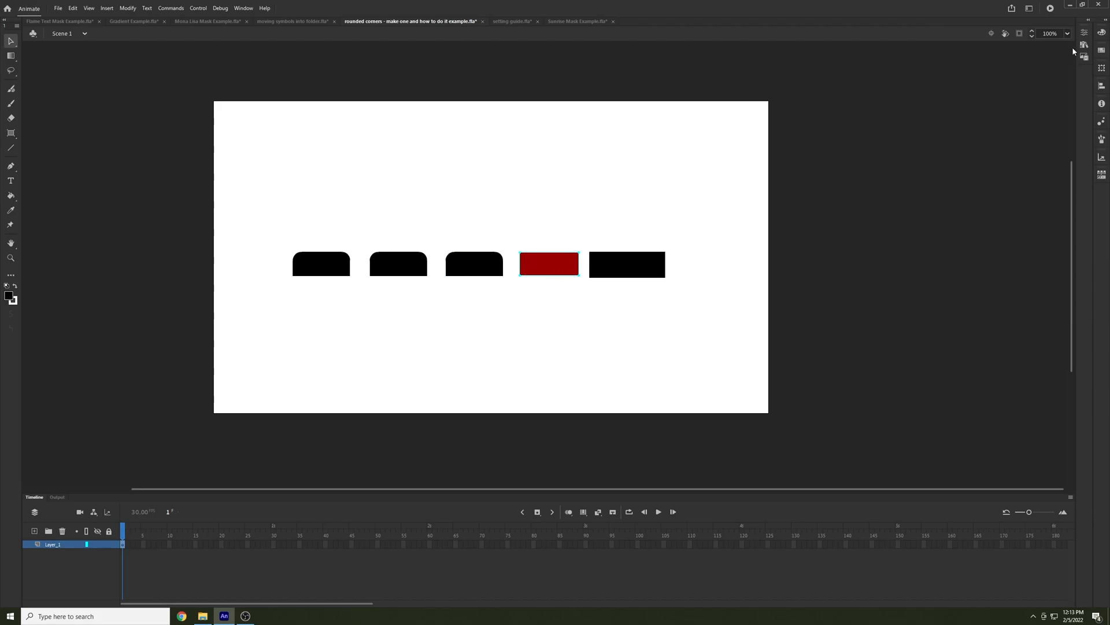
left_click(1084, 32)
left_click(1034, 229)
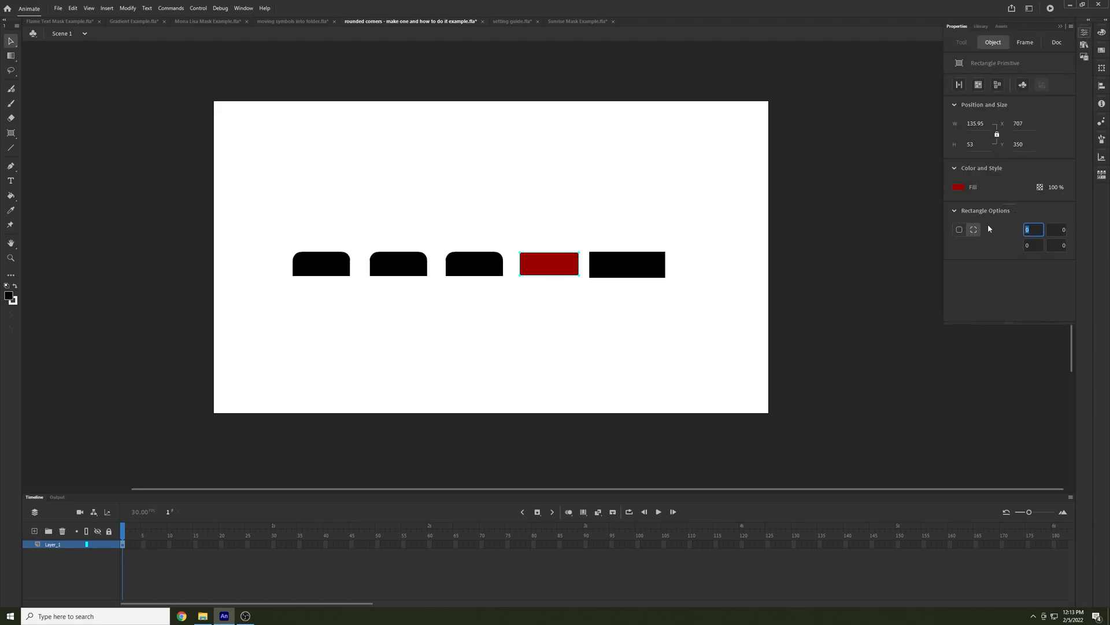
type("21")
key("Tab")
type("20")
key("Return")
Place the red rectangle over the third rounded black rectangle and scale it to 98%
left_click_drag(556, 269, 474, 260)
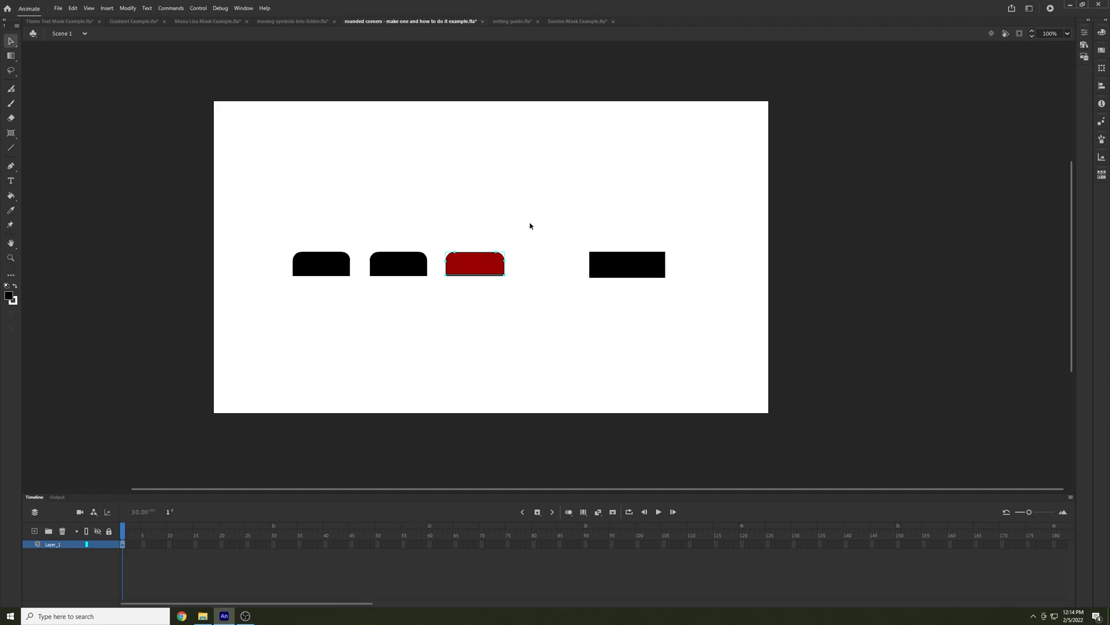
key("ctrl+t")
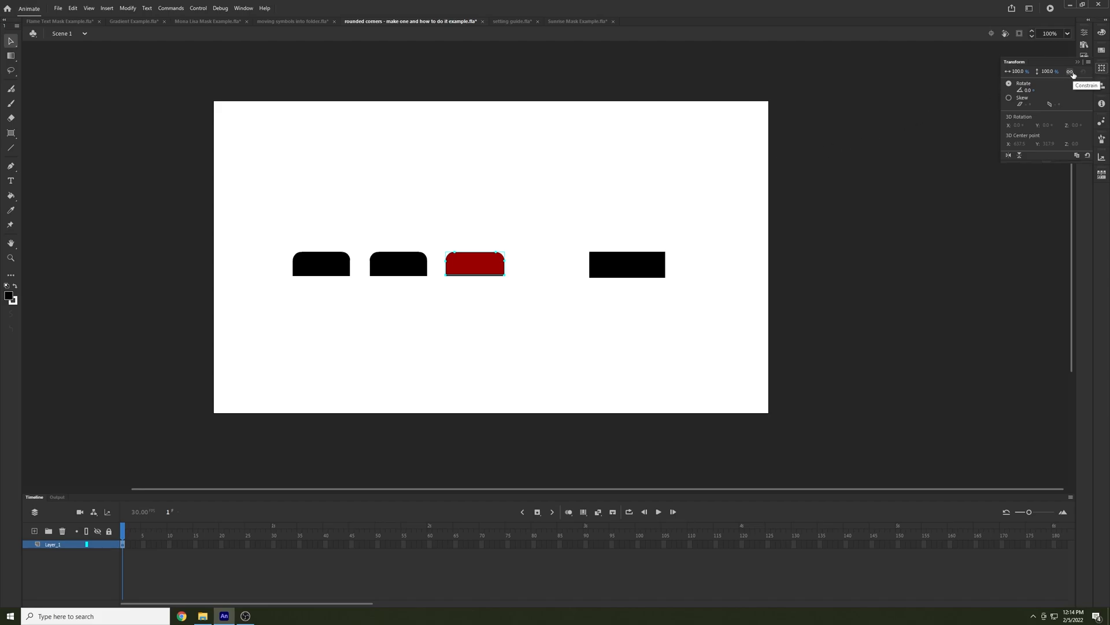
left_click(1017, 72)
type("98")
key("Return")
left_click(520, 224)
left_click_drag(472, 271, 472, 268)
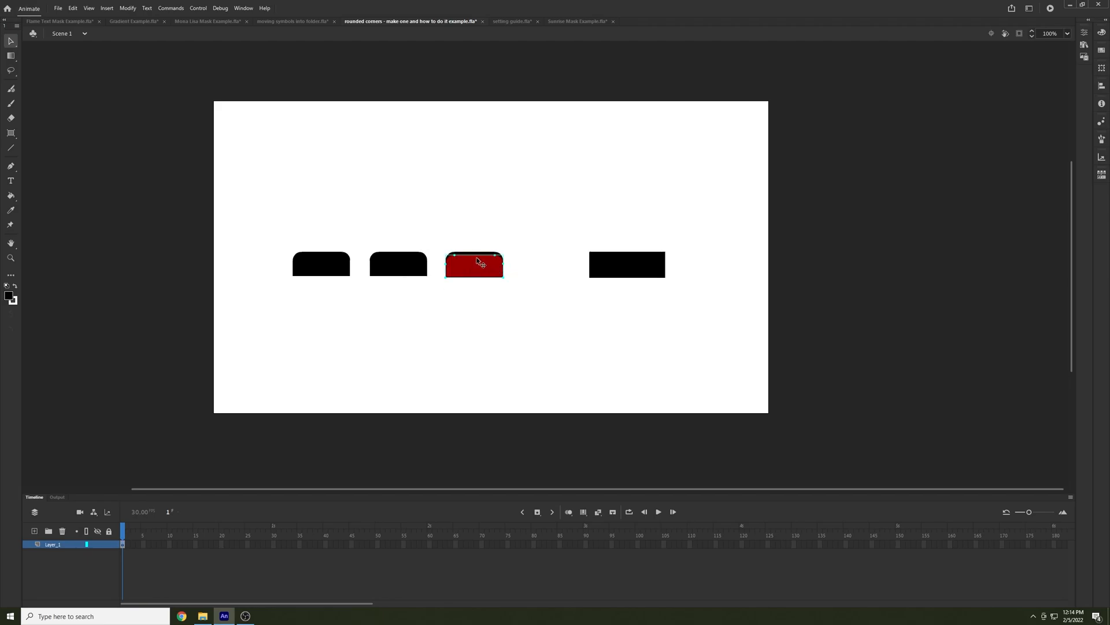
Set the red rectangle's height scale to 102% and realign it with the top of the third rounded black rectangle
left_click(1085, 45)
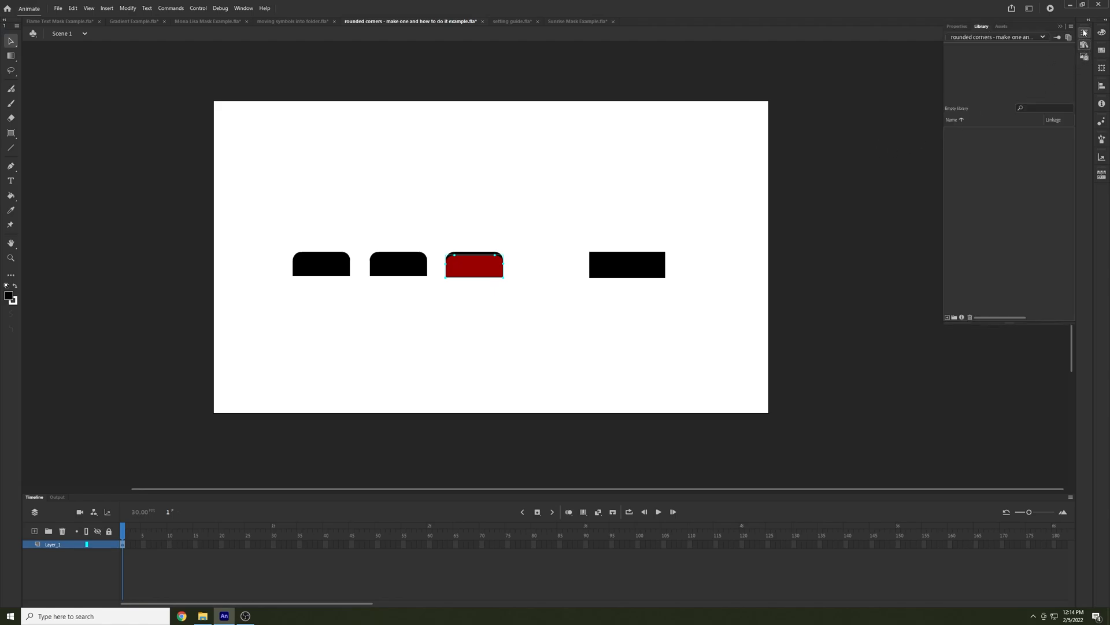
left_click(1084, 33)
left_click(1023, 43)
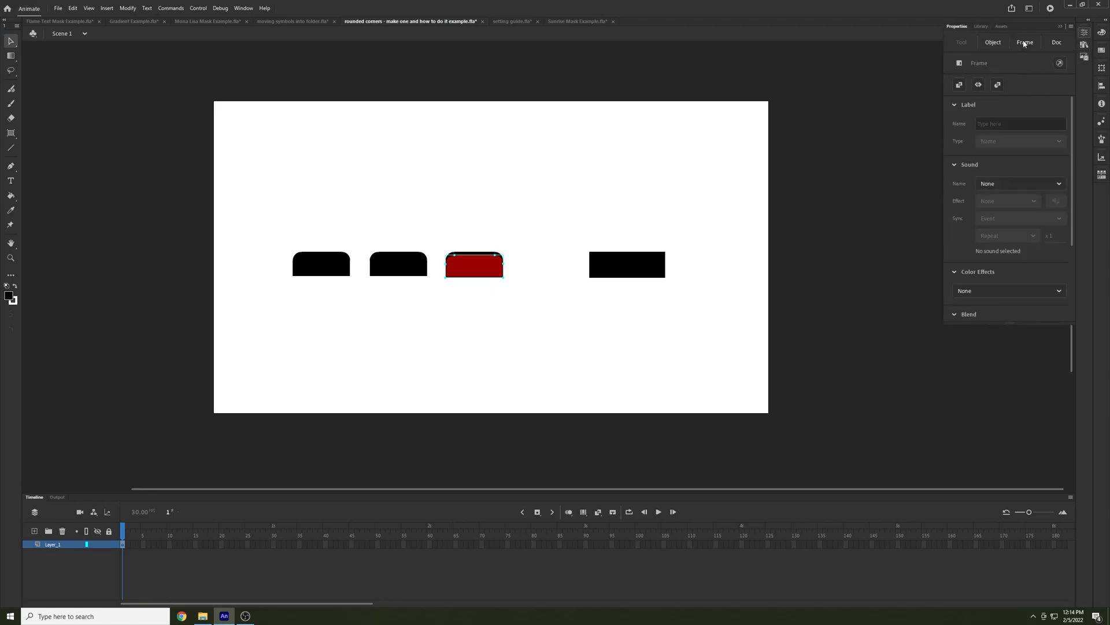
key("ctrl+t")
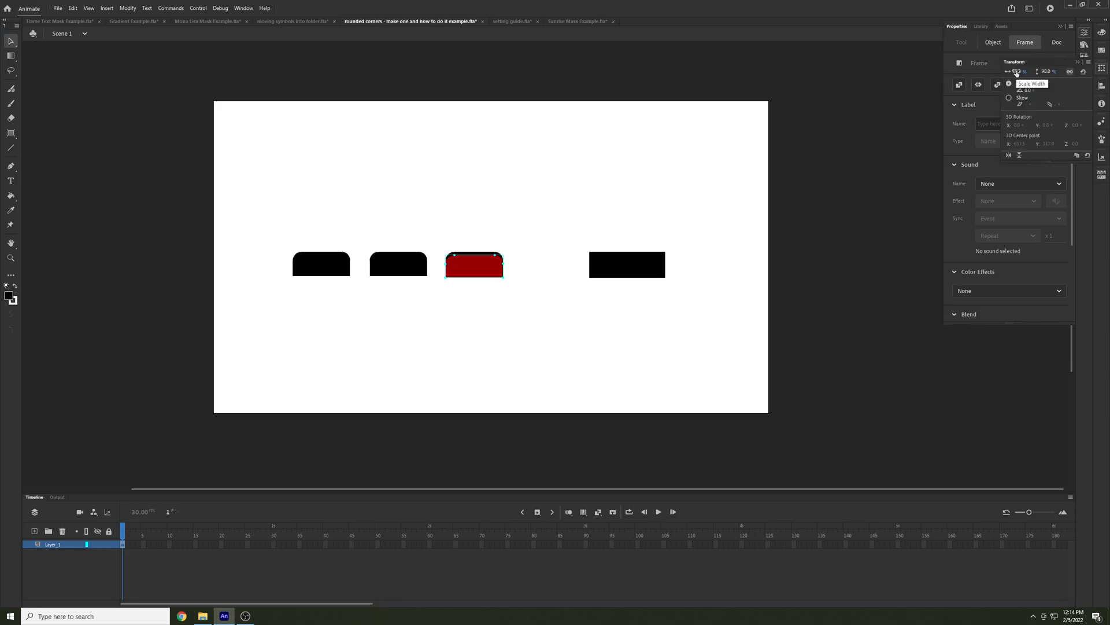
left_click(1048, 71)
type("102")
key("Return")
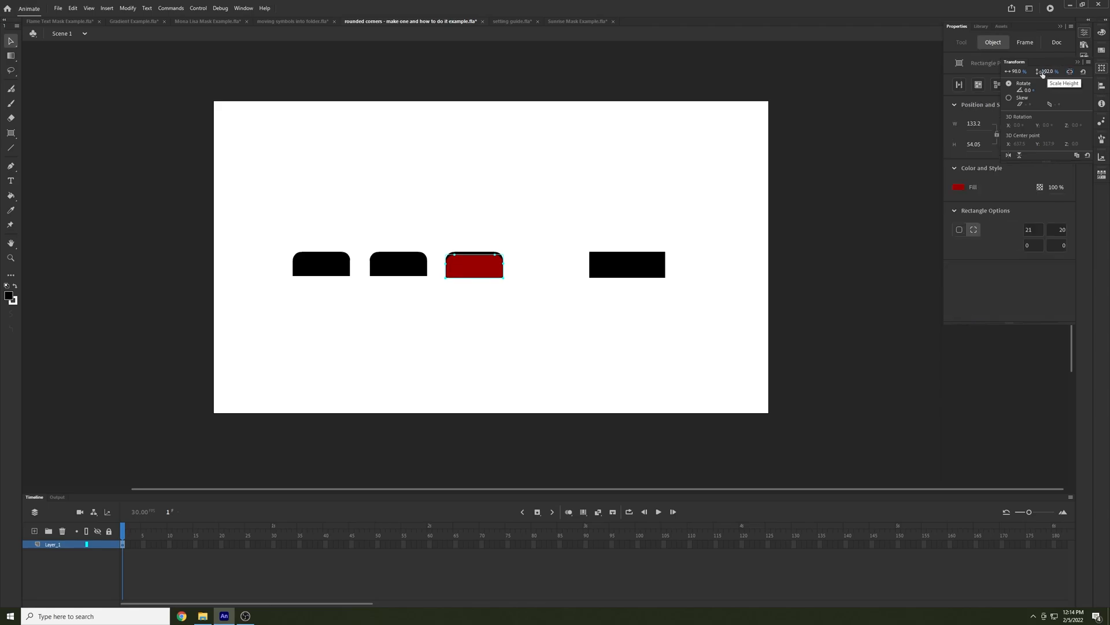
left_click_drag(477, 266, 481, 263)
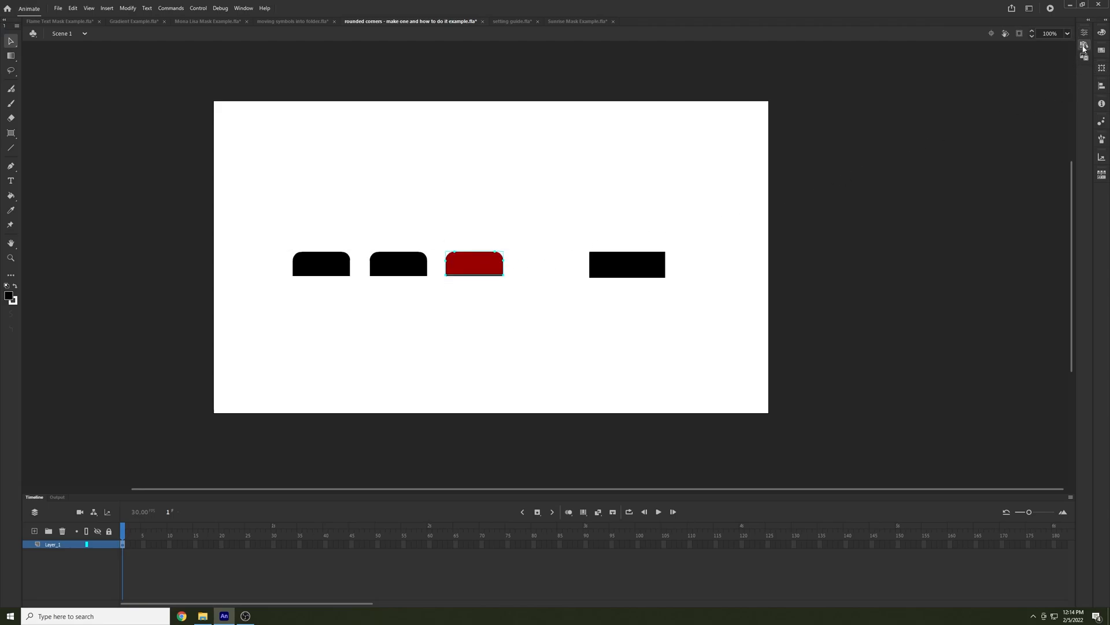
Set the red rectangle's height scale to 104% and adjust its position to cover the third rounded black rectangle
key("ctrl+t")
left_click(1053, 71)
type("104")
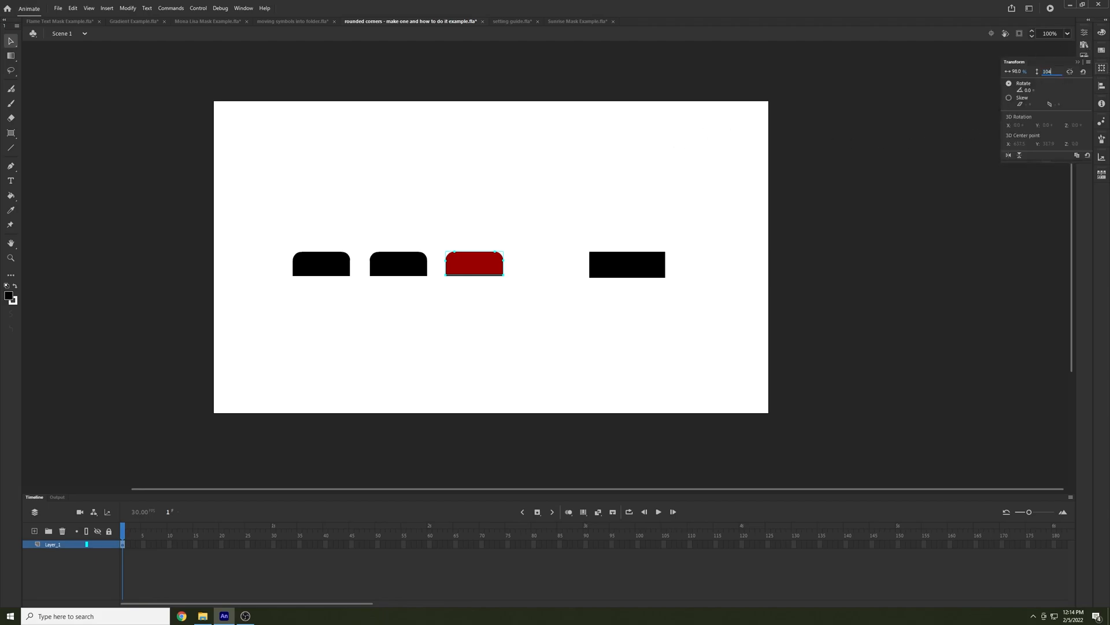
key("Return")
left_click(473, 217)
left_click_drag(474, 264, 475, 267)
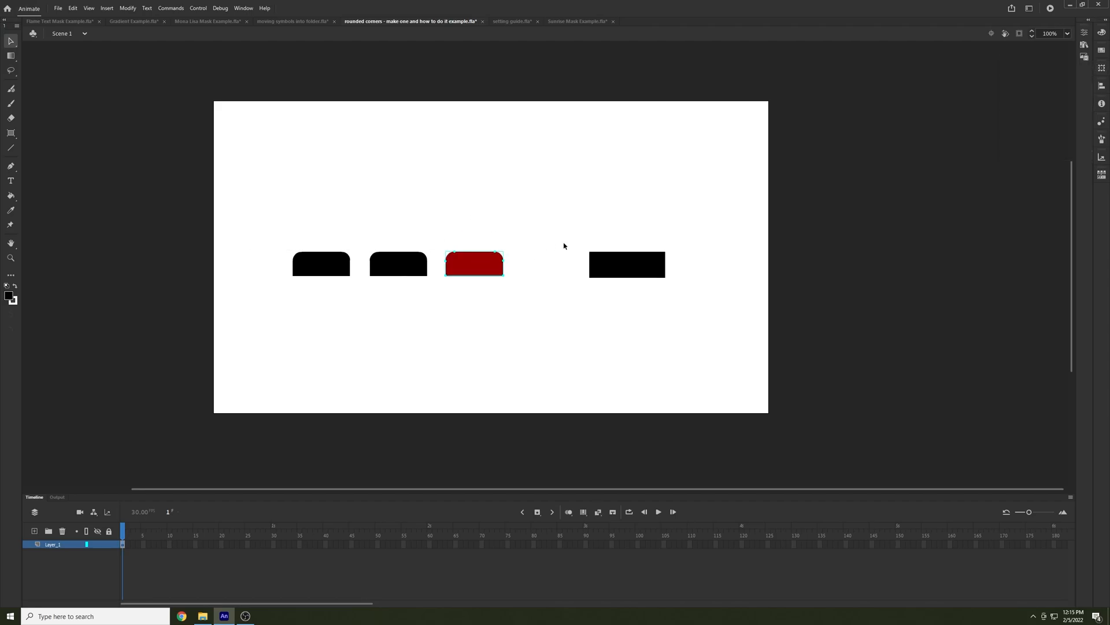
Move the red rectangle into the gap between the third rounded black rectangle and the square-cornered one
left_click(564, 246)
left_click_drag(479, 263, 545, 264)
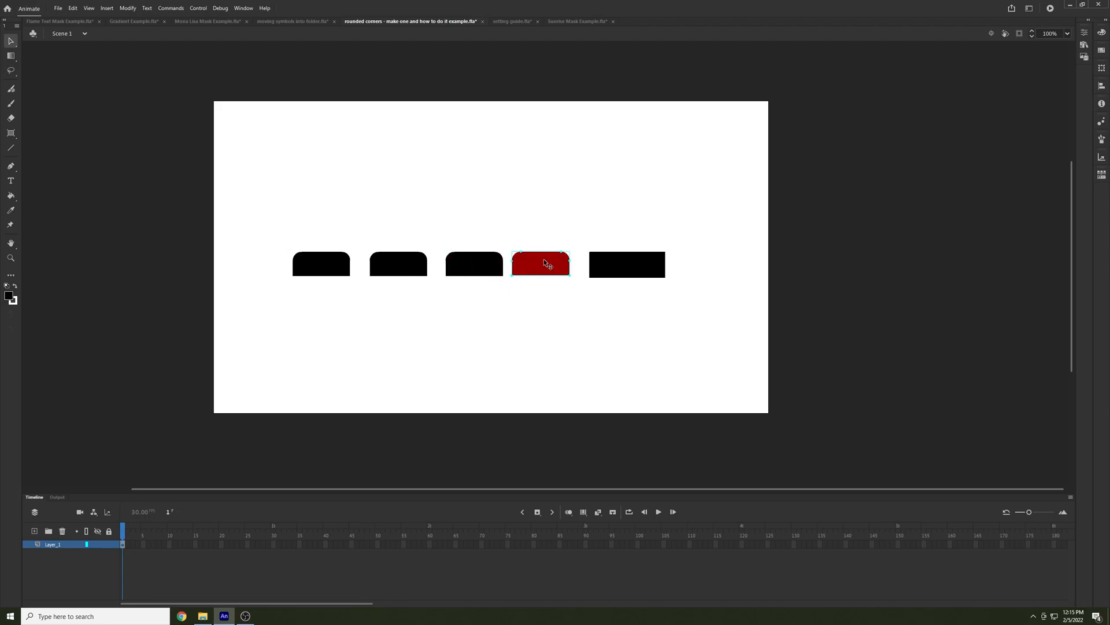
Review the available shape tool variants and the red rectangle's size, corner radii and scale values
left_click(11, 133)
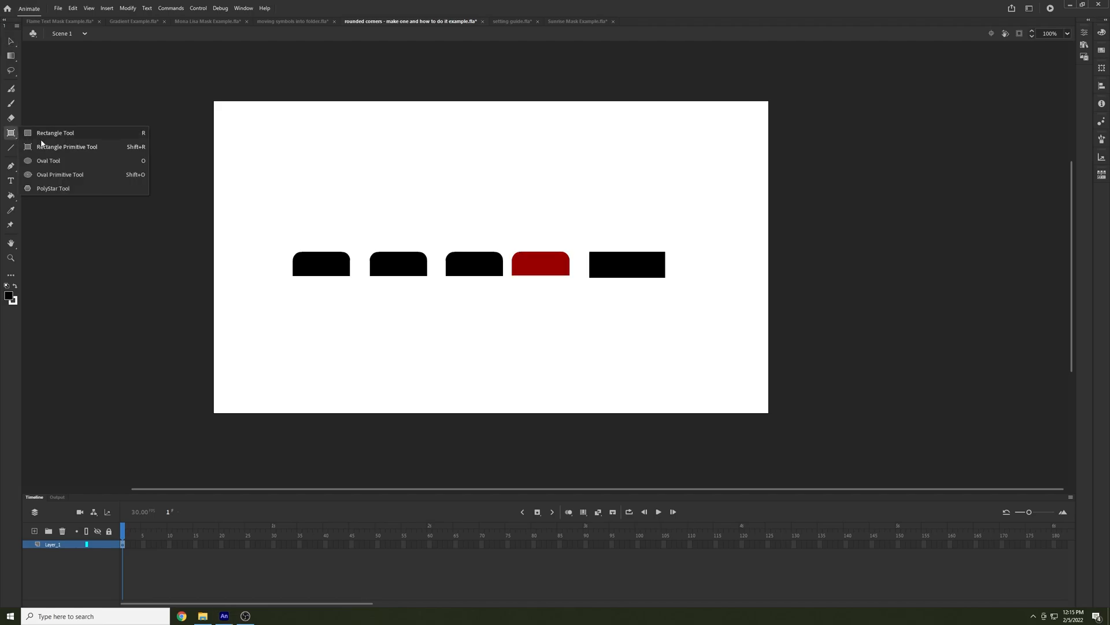
left_click(10, 41)
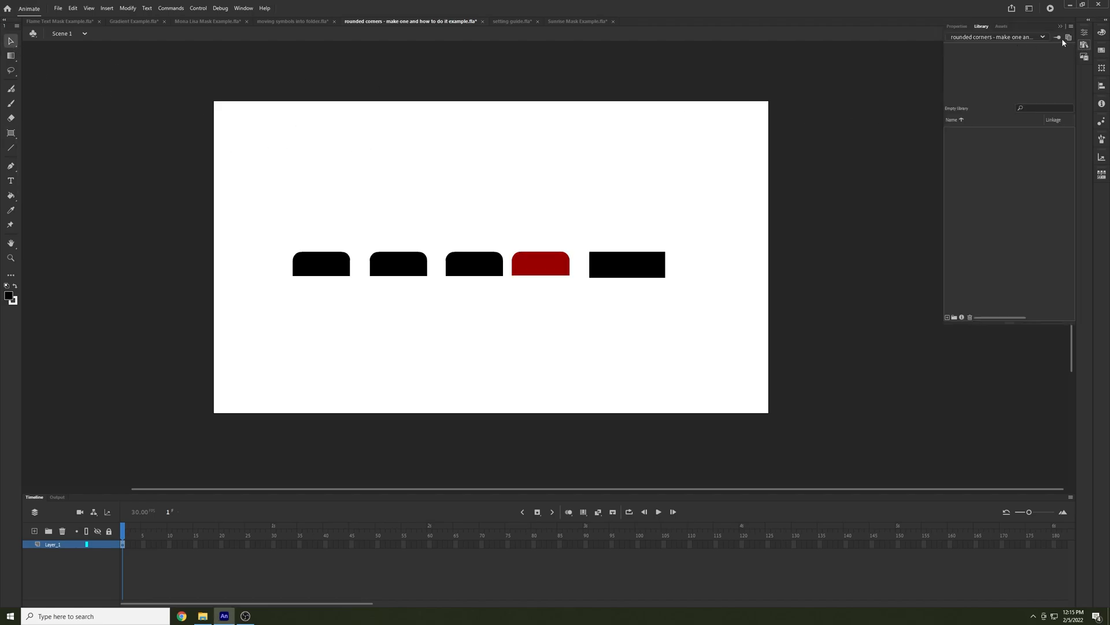
left_click(1084, 32)
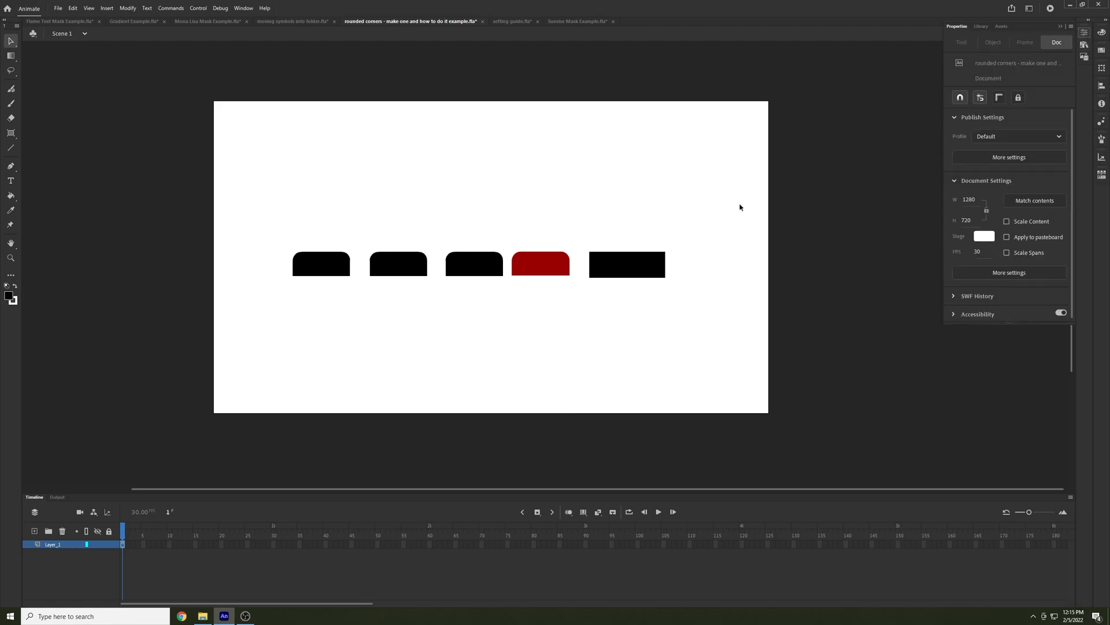
left_click(528, 257)
left_click(1086, 33)
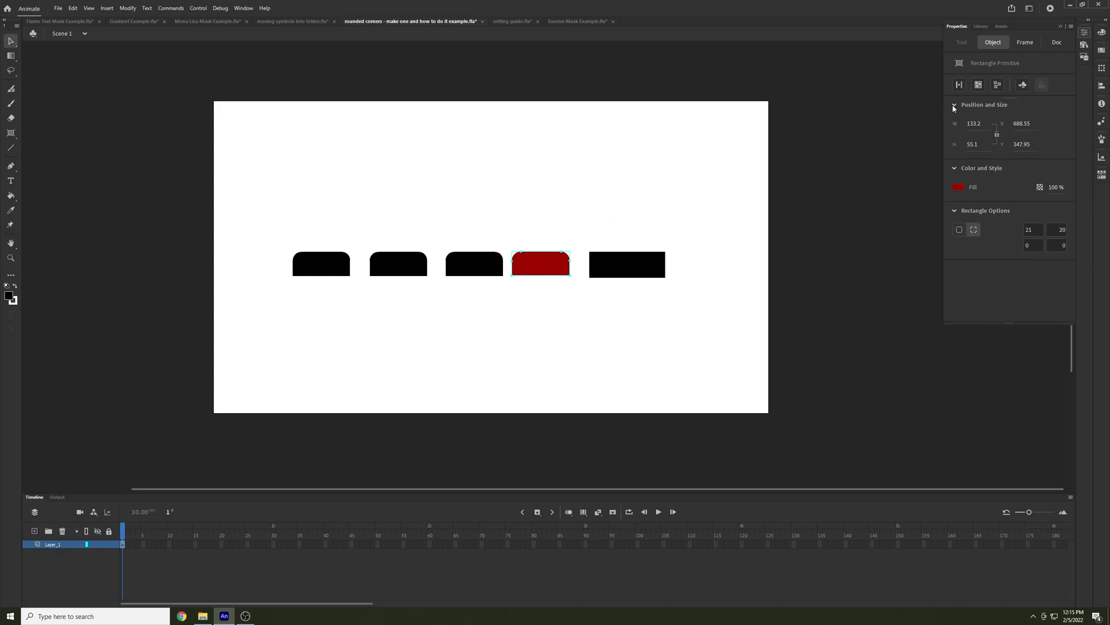
key("ctrl+t")
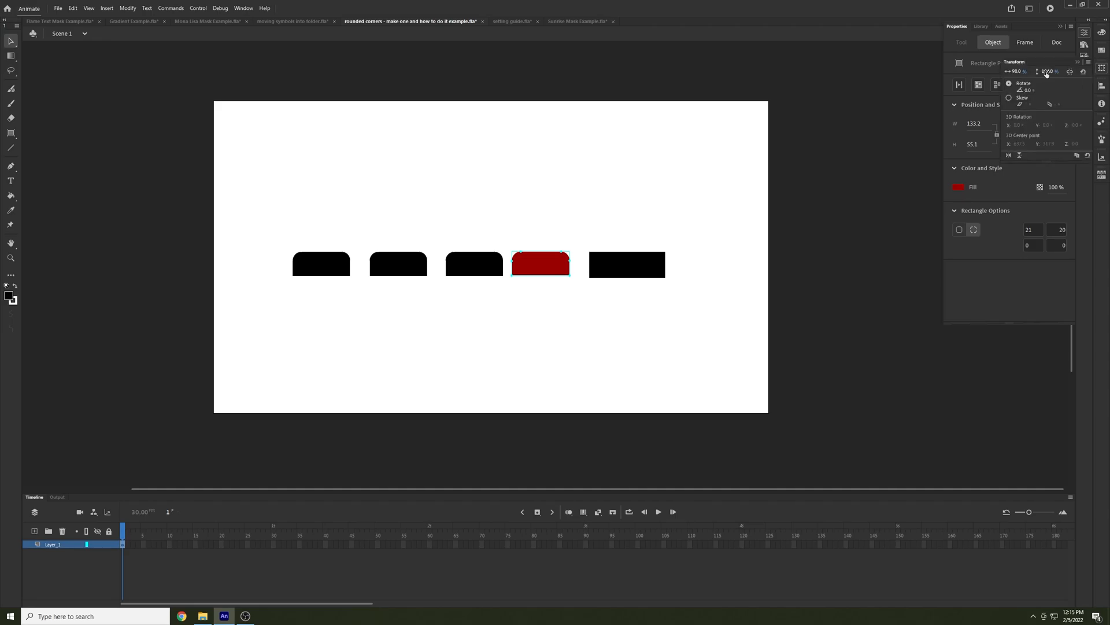
left_click_drag(1046, 73, 1063, 75)
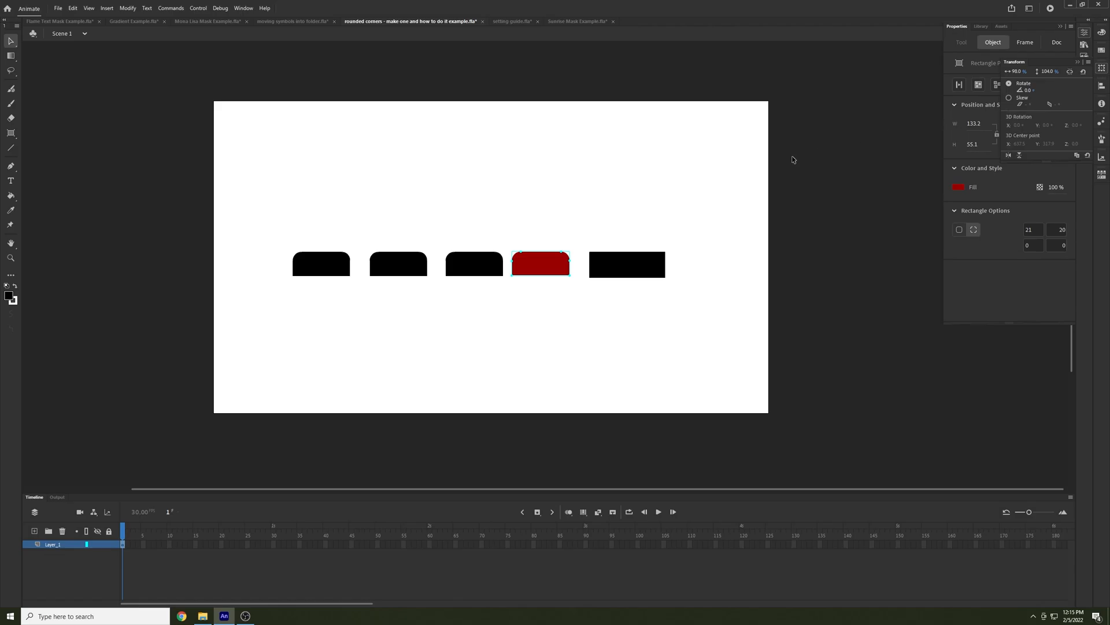